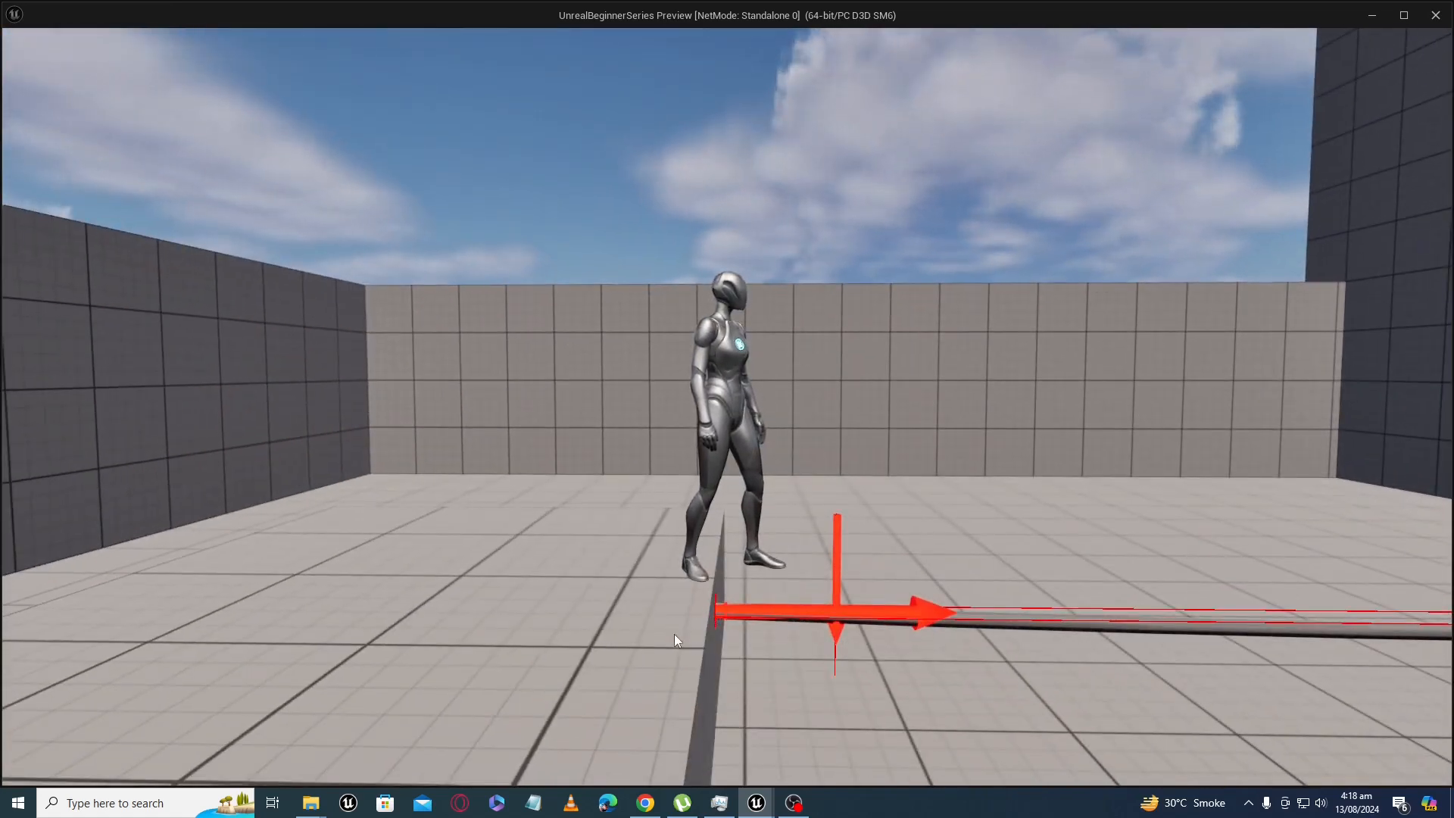
# Play-test the web line by walking, running and jumping the character across the cable to check its collision.
pyautogui.moveTo(751, 624); pyautogui.dragTo(856, 638)
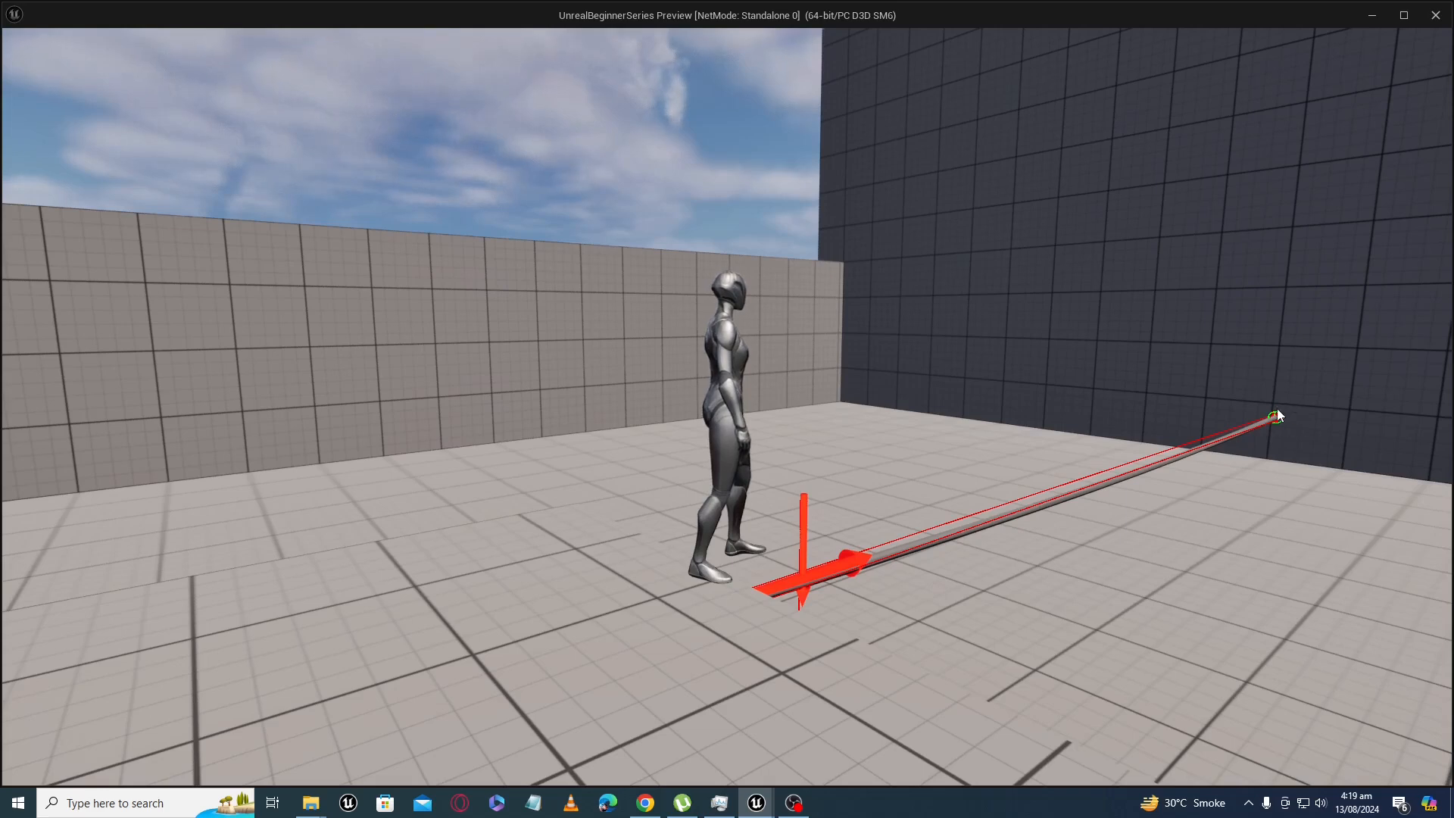
pyautogui.moveTo(1271, 478); pyautogui.dragTo(1242, 533)
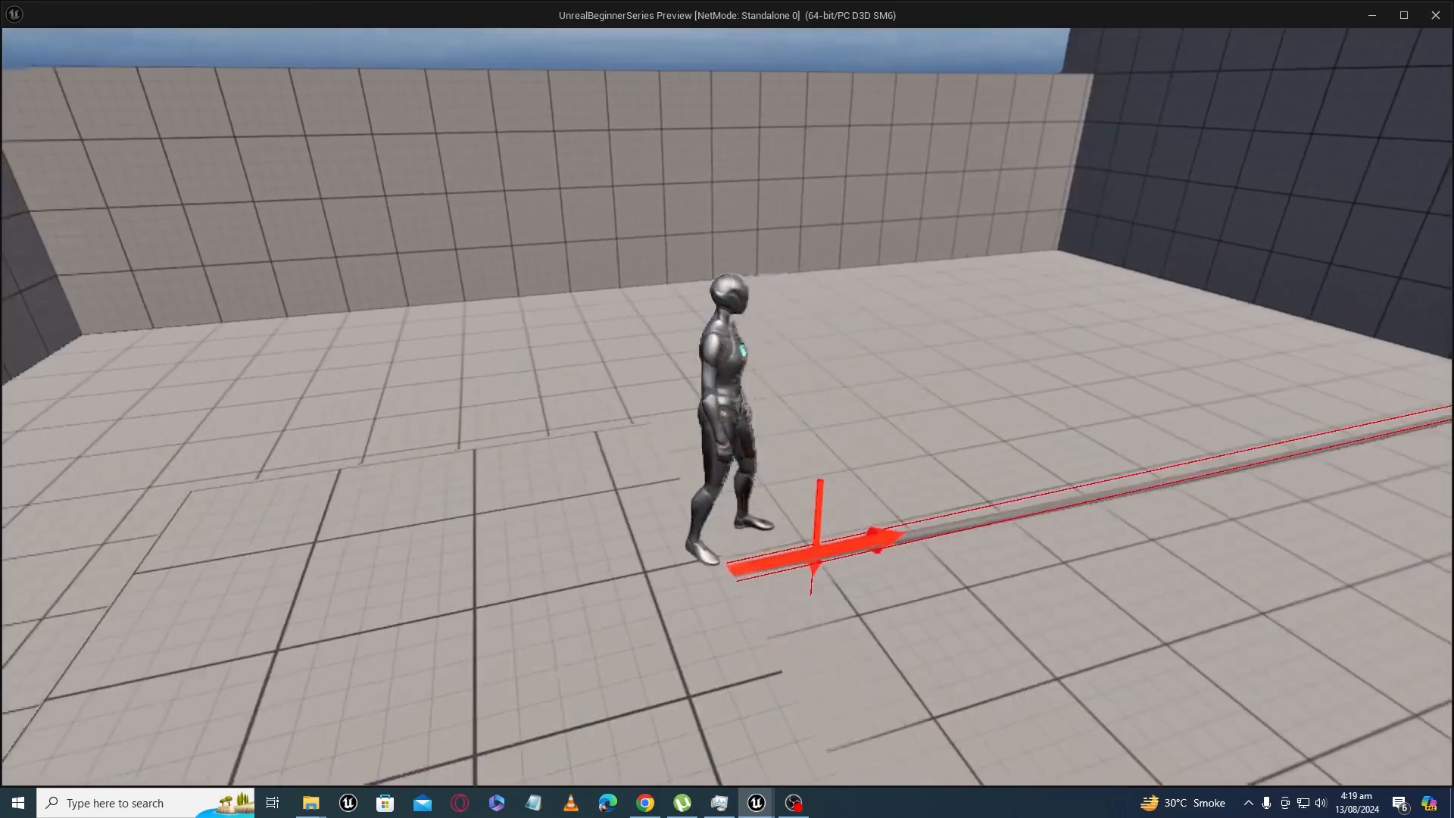
pyautogui.press('w')
pyautogui.press('d')
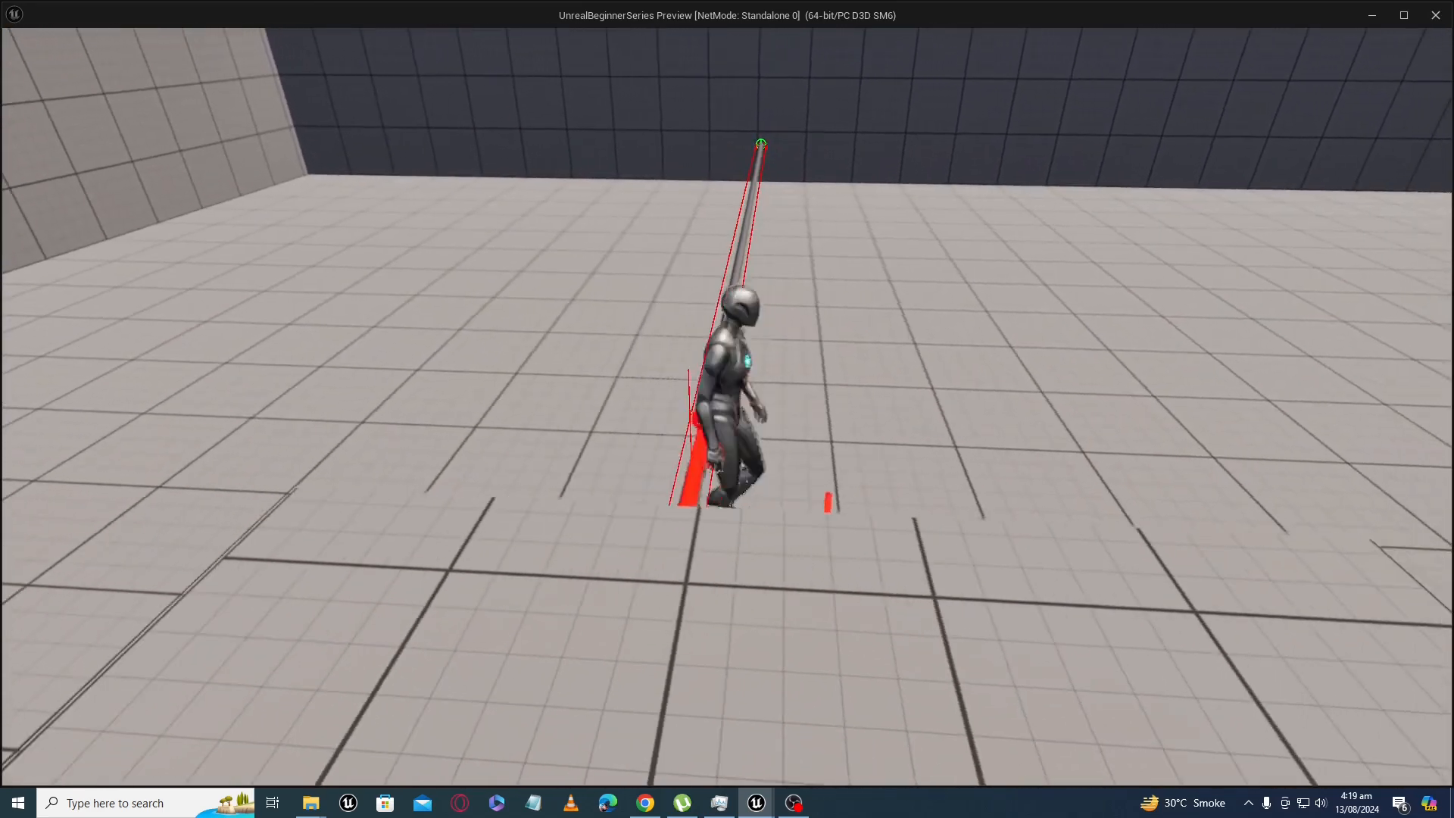
pyautogui.press('w')
pyautogui.press('d')
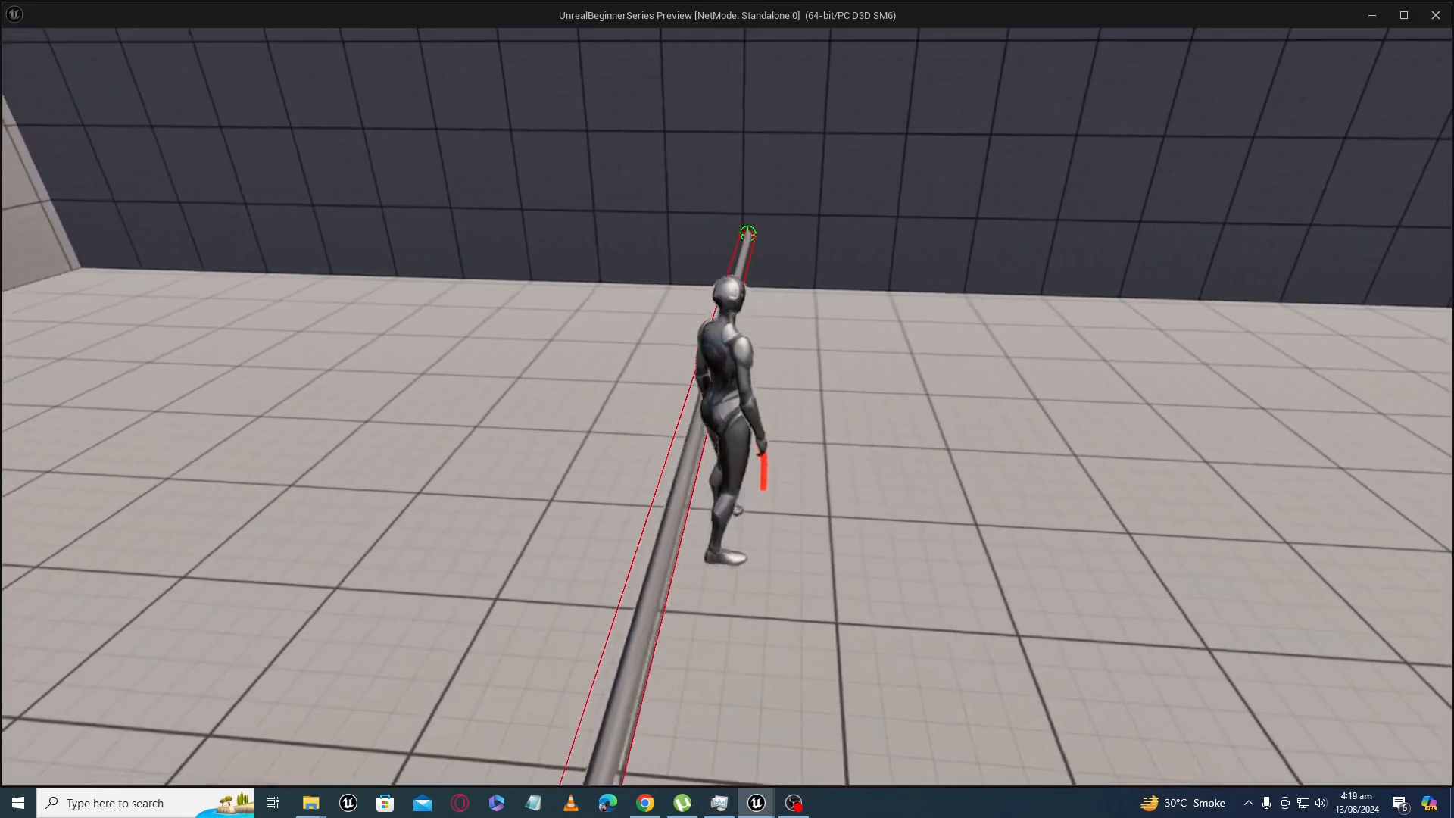
pyautogui.press('s')
pyautogui.press('d')
pyautogui.press('a')
pyautogui.press('d')
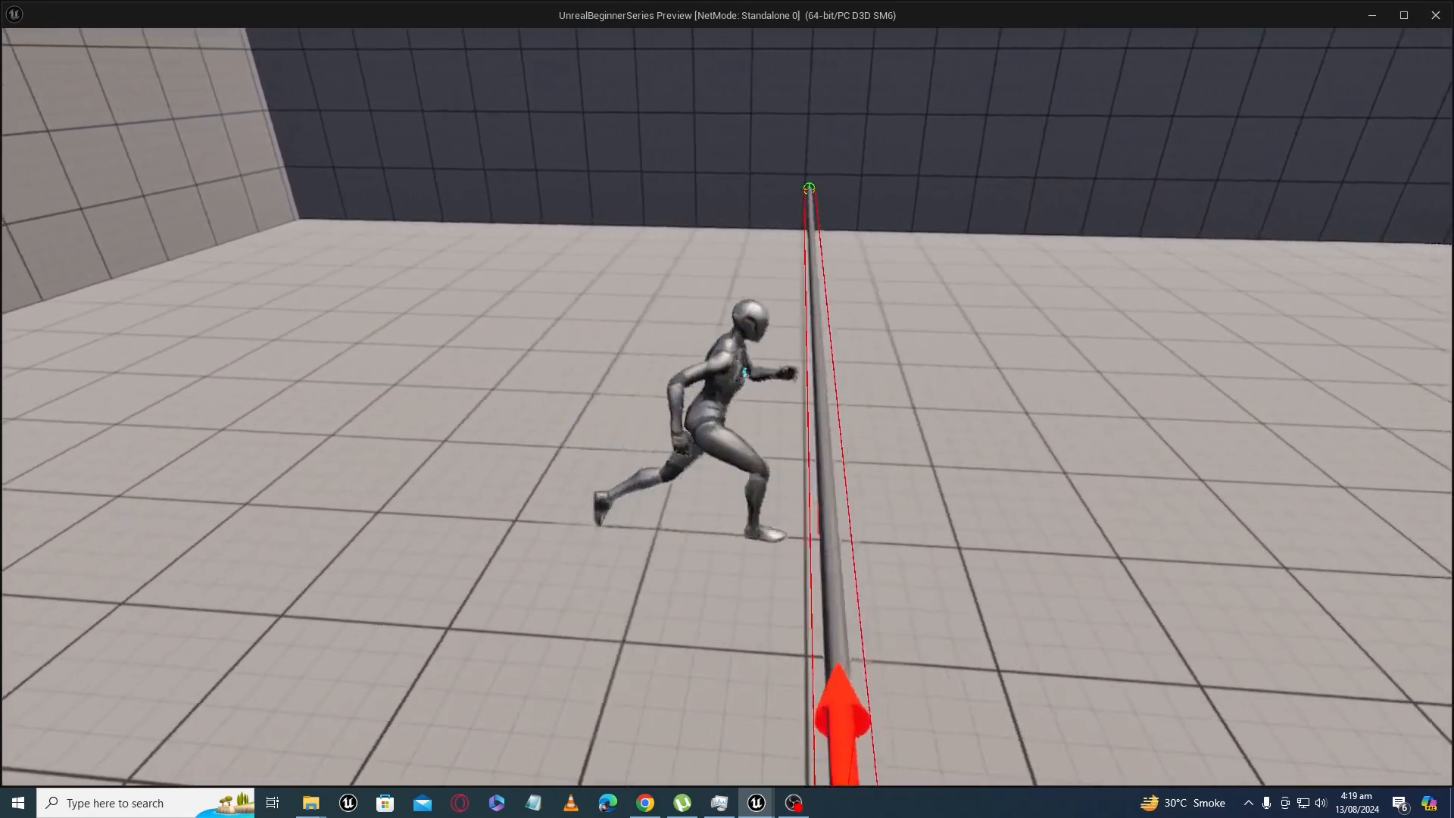
pyautogui.press('w')
pyautogui.press('s')
pyautogui.press('a')
pyautogui.press('s')
pyautogui.press('space')
pyautogui.press('d')
pyautogui.press('w')
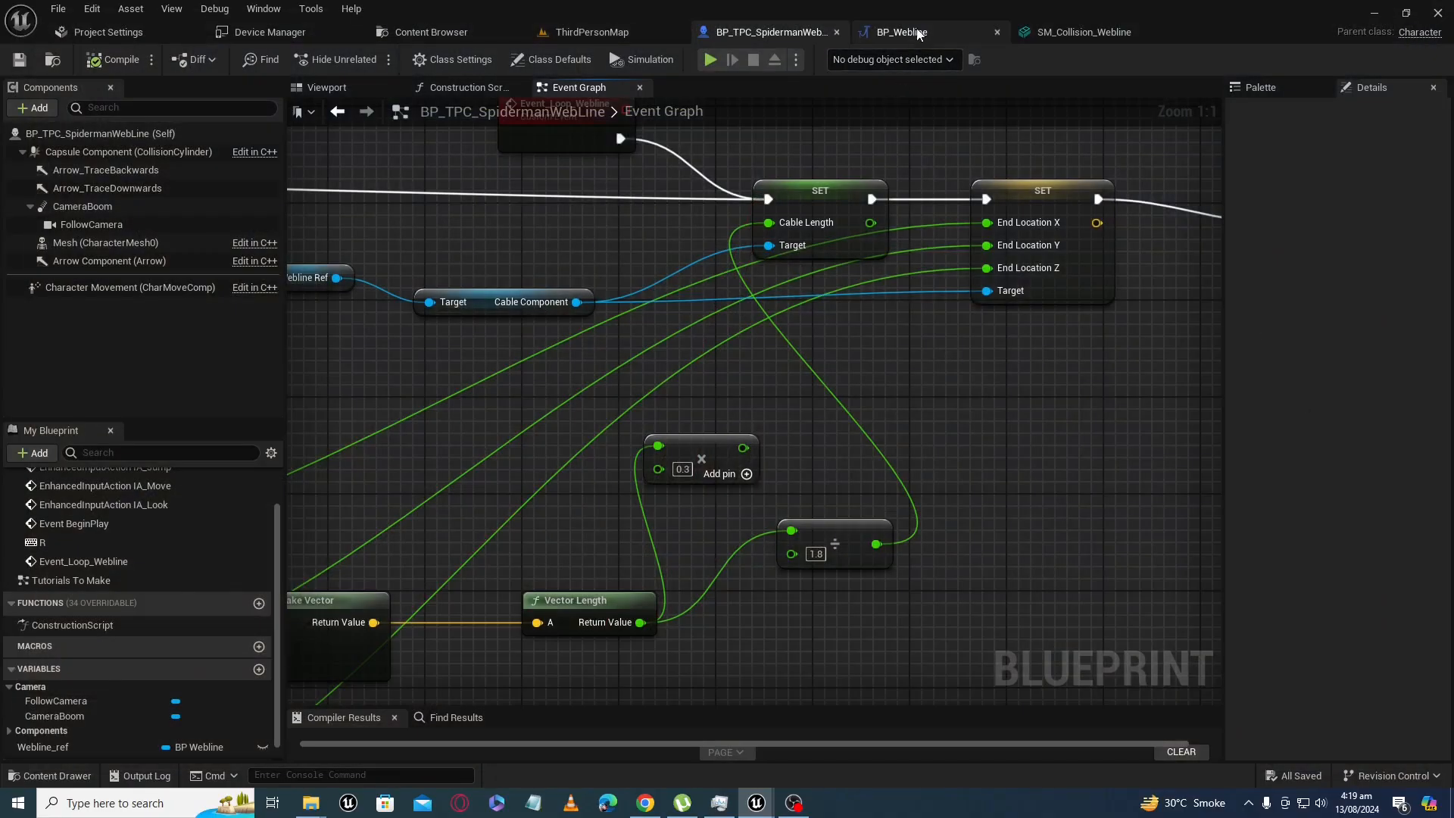
# Enable collision on the Cable Component in the BP_Webline blueprint.
pyautogui.click(917, 34)
pyautogui.click(102, 152)
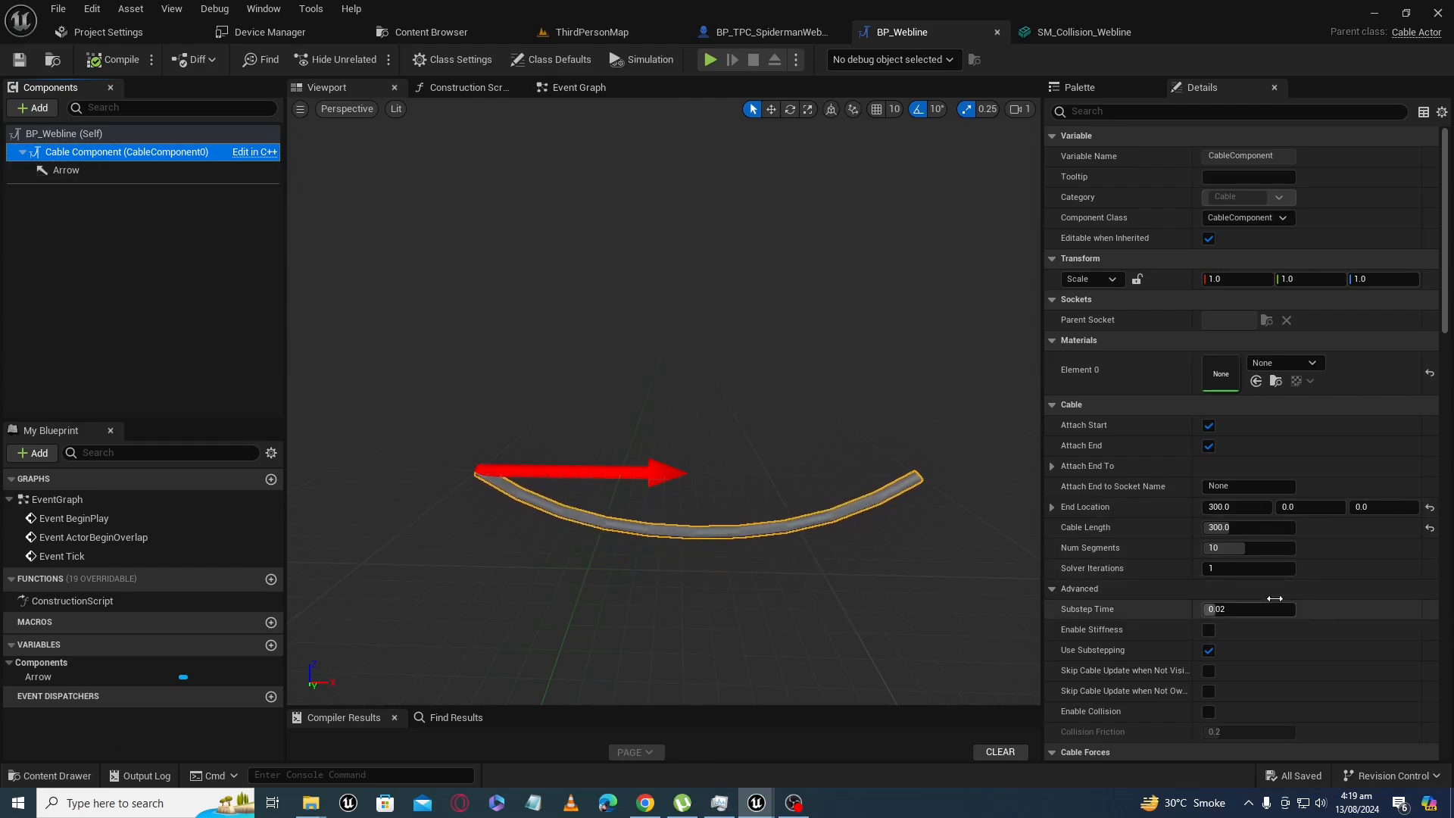
pyautogui.click(1209, 711)
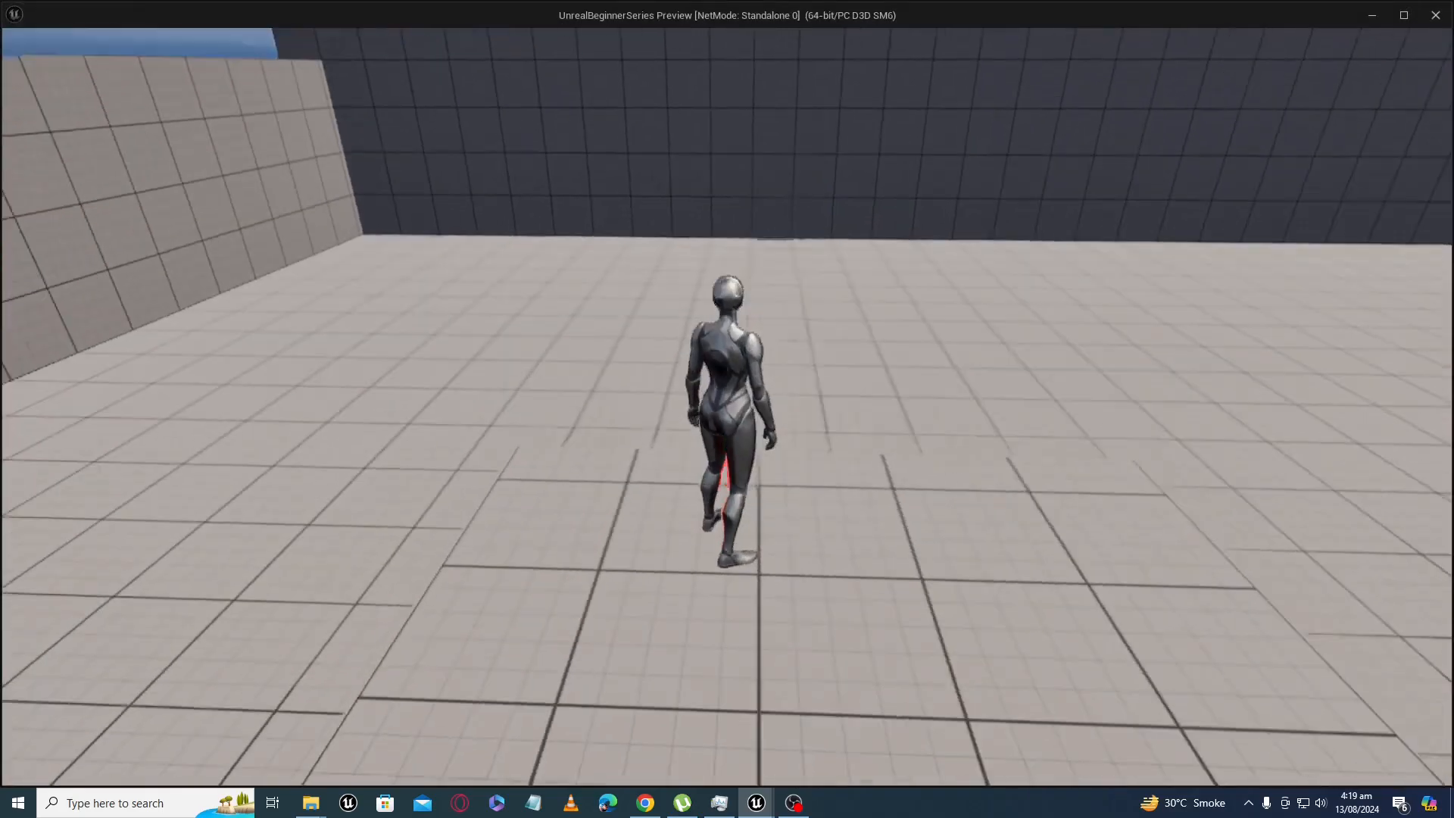
# Play-test the cable with its collision enabled, moving the character along and across it, and end the preview.
pyautogui.press('w')
pyautogui.press('w')
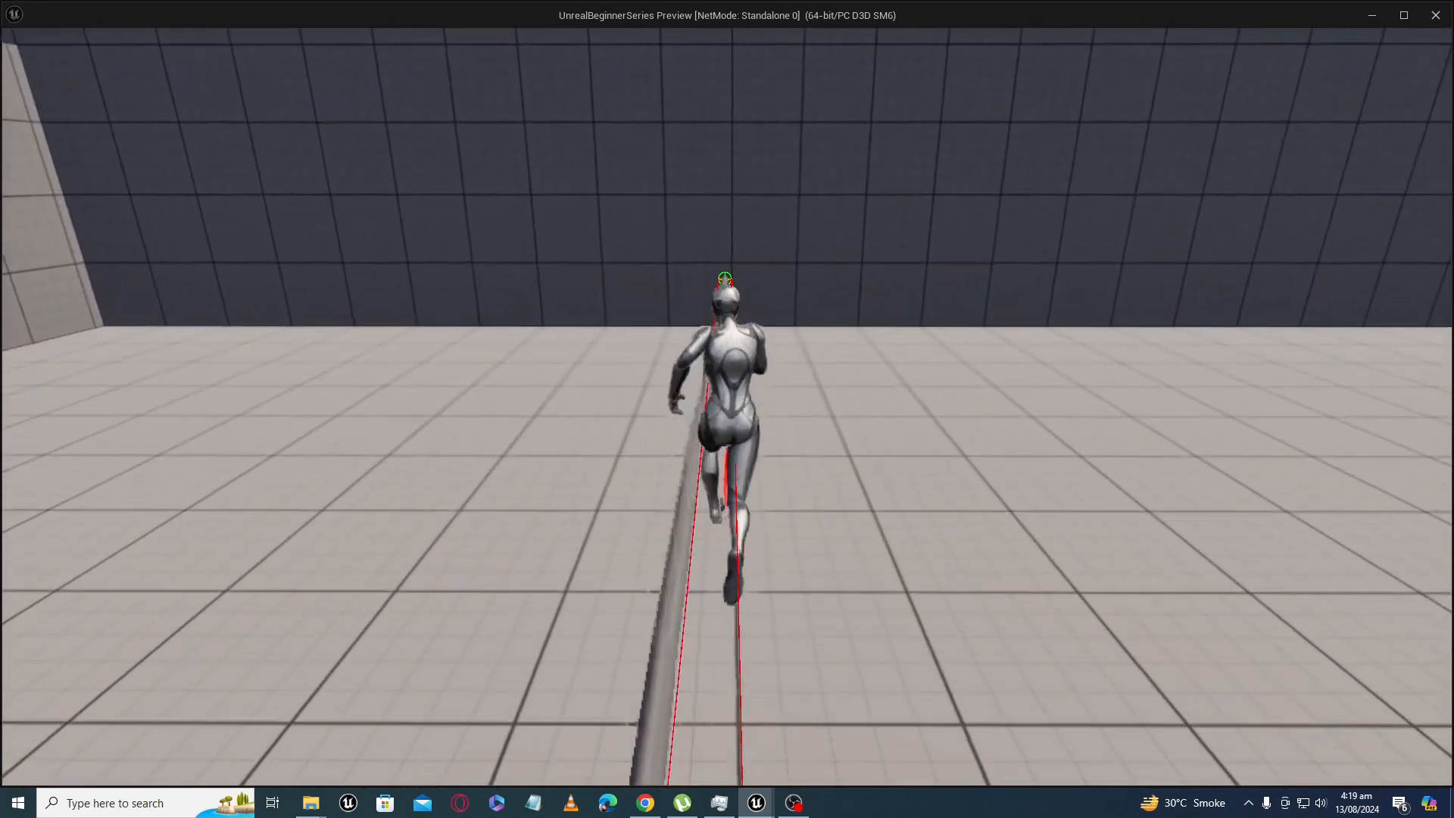
pyautogui.press('s')
pyautogui.press('d')
pyautogui.press('space')
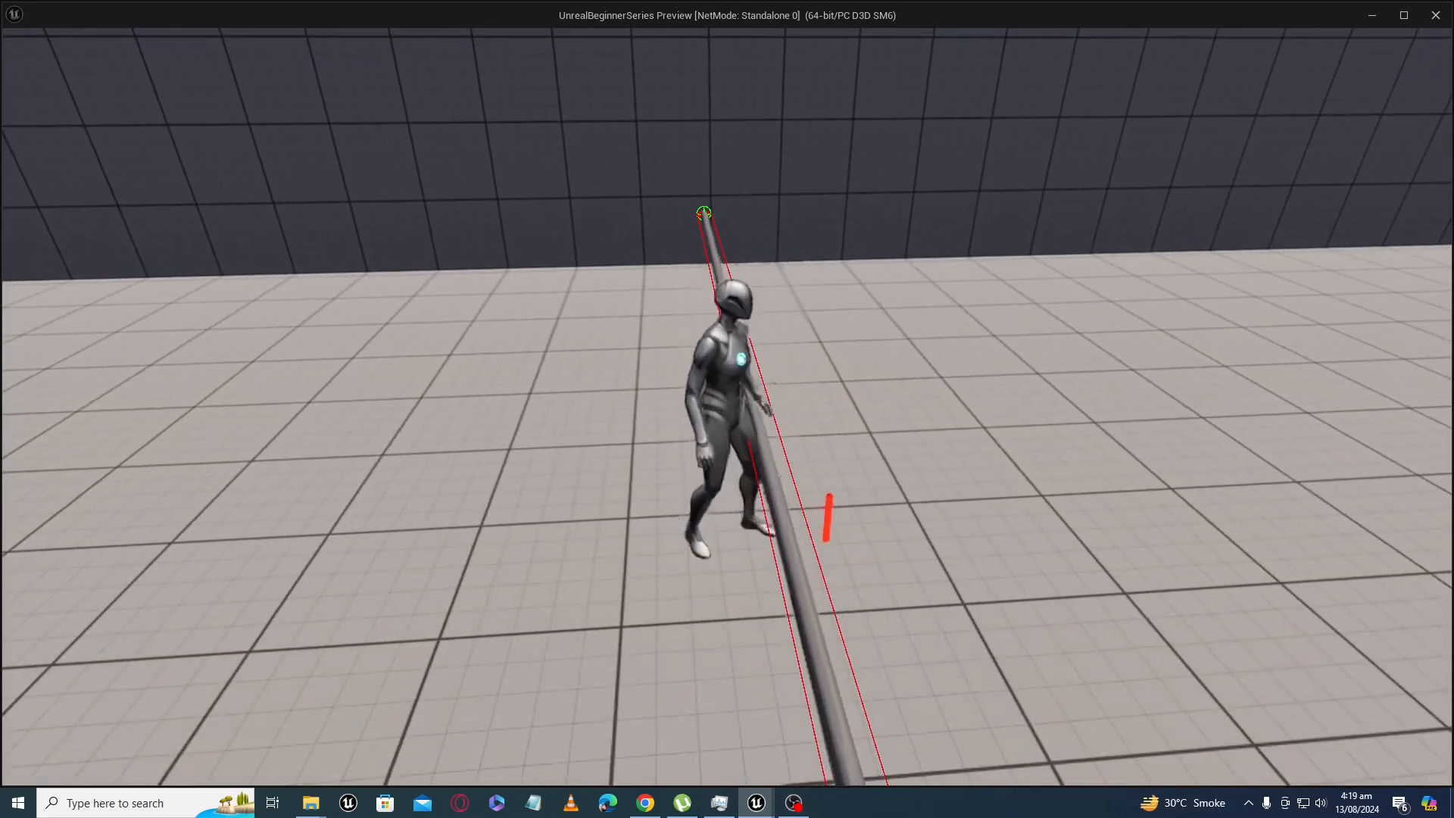
pyautogui.press('d')
pyautogui.press('s')
pyautogui.press('d')
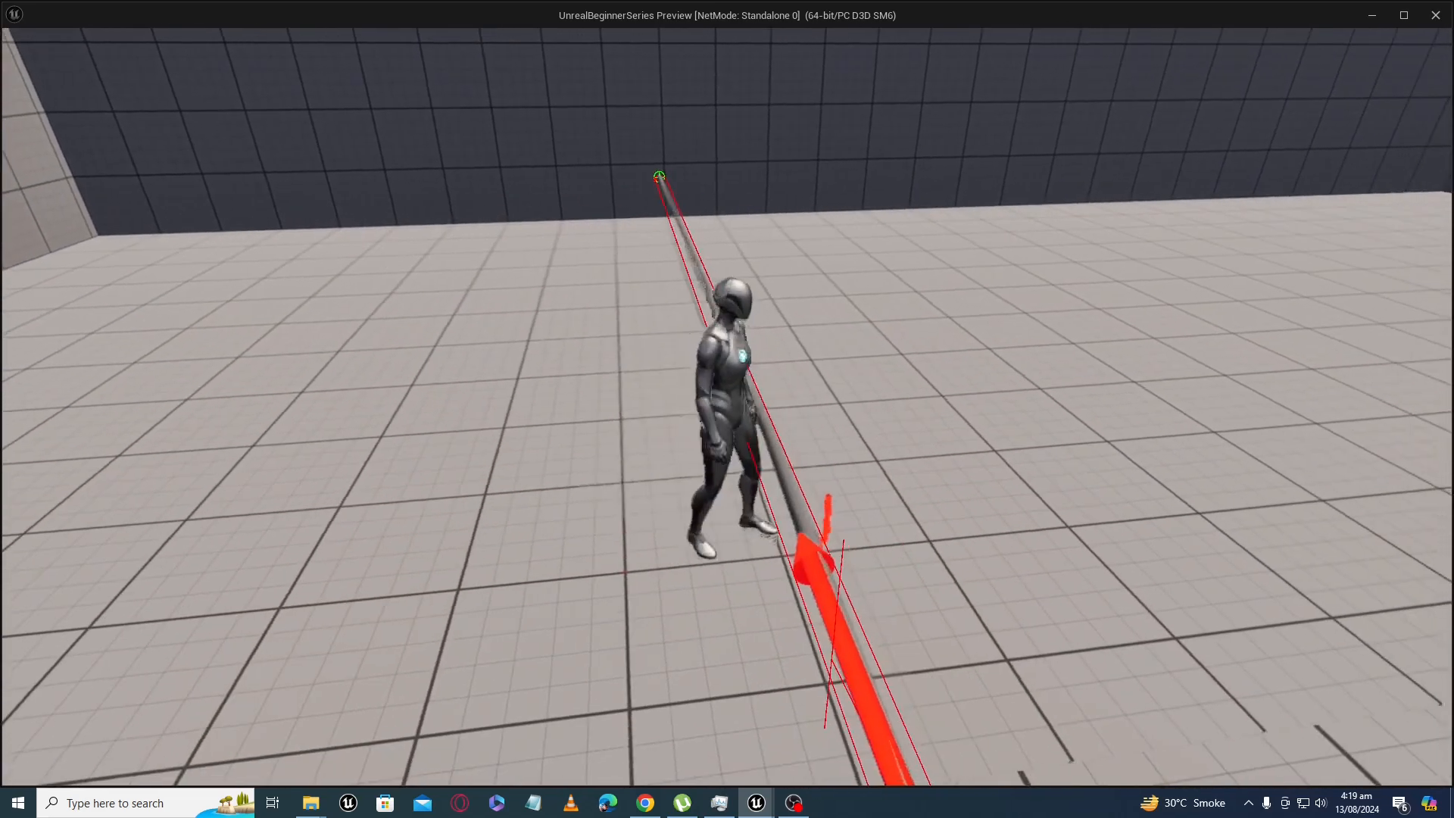
pyautogui.press('a')
pyautogui.press('Escape')
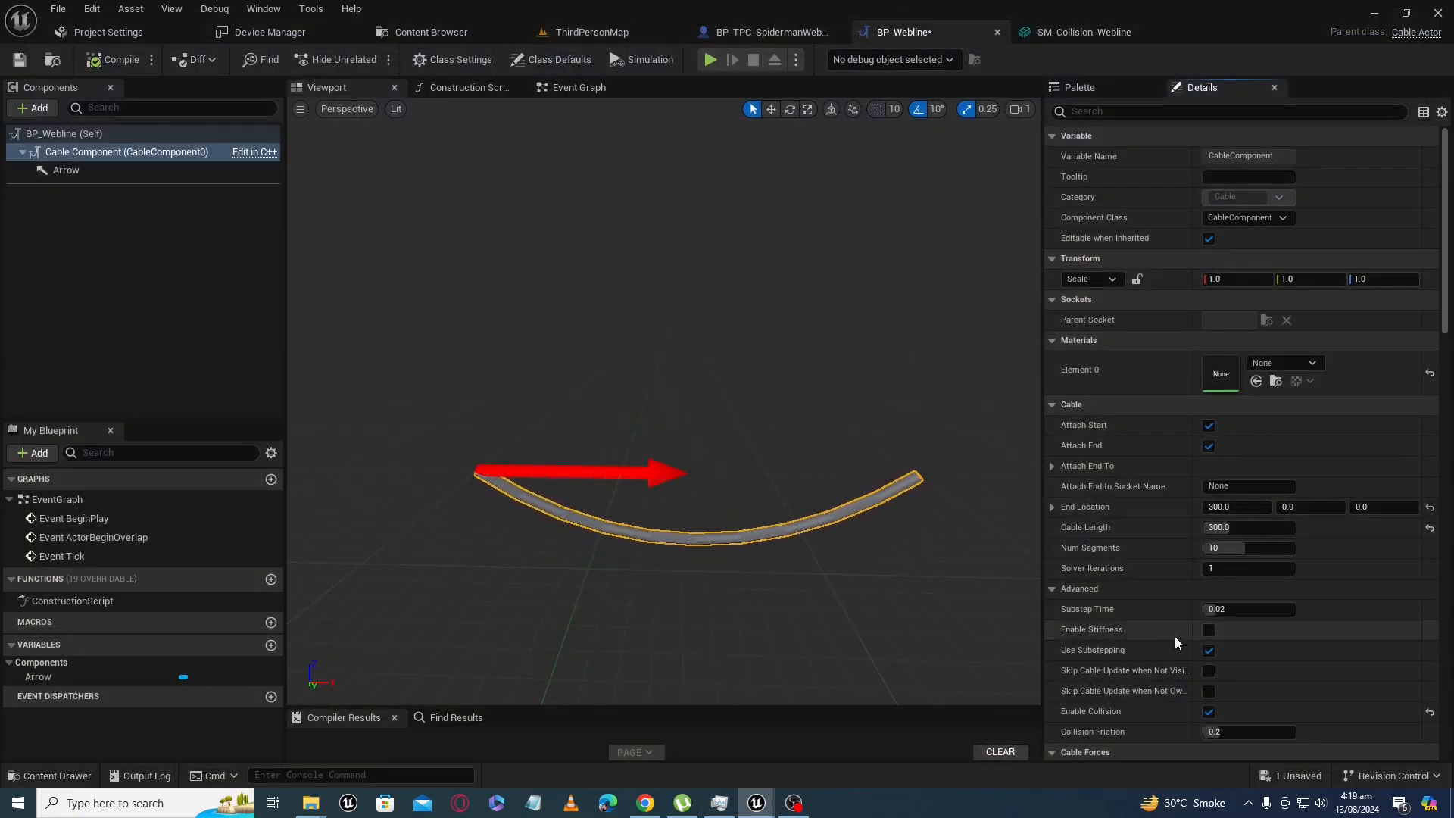
# Disable Enable Collision on the Cable Component and compile BP_Webline.
pyautogui.click(1209, 711)
pyautogui.moveTo(666, 269)
pyautogui.mouseDown(button='right')
pyautogui.moveTo(644, 282)
pyautogui.moveTo(665, 269)
pyautogui.mouseUp(button='right')
pyautogui.click(113, 60)
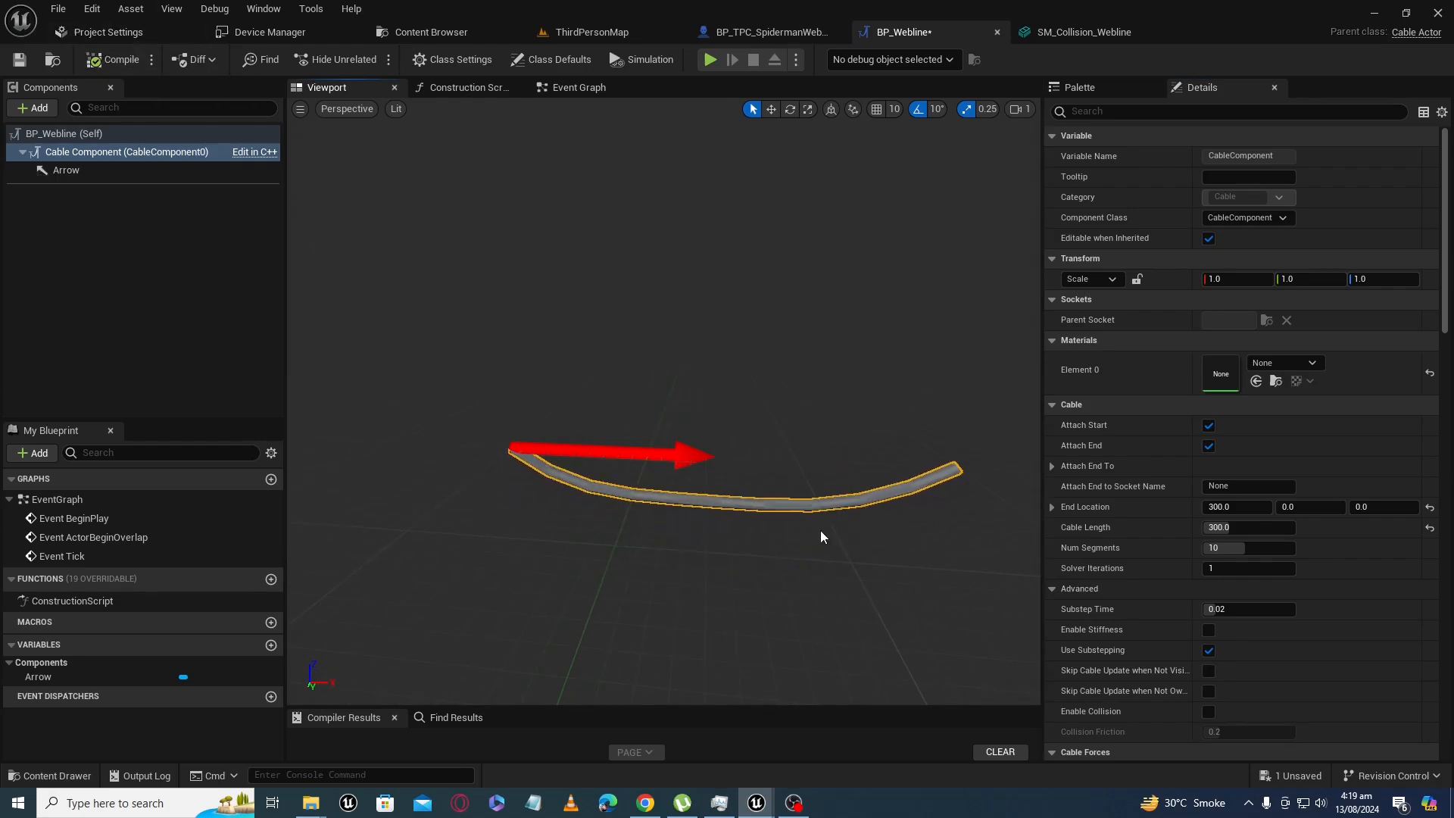
# Set the Cable Component's End Location X and Cable Length to 0.
pyautogui.click(1234, 506)
pyautogui.write('0')
pyautogui.click(1235, 528)
pyautogui.press('Return')
pyautogui.moveTo(667, 424); pyautogui.dragTo(640, 389, button='right')
# Open the SM_Collision_Webline static mesh from the Meshes folder and examine its pivot placement and axes from several sides.
pyautogui.hotkey('ctrl', 'space')
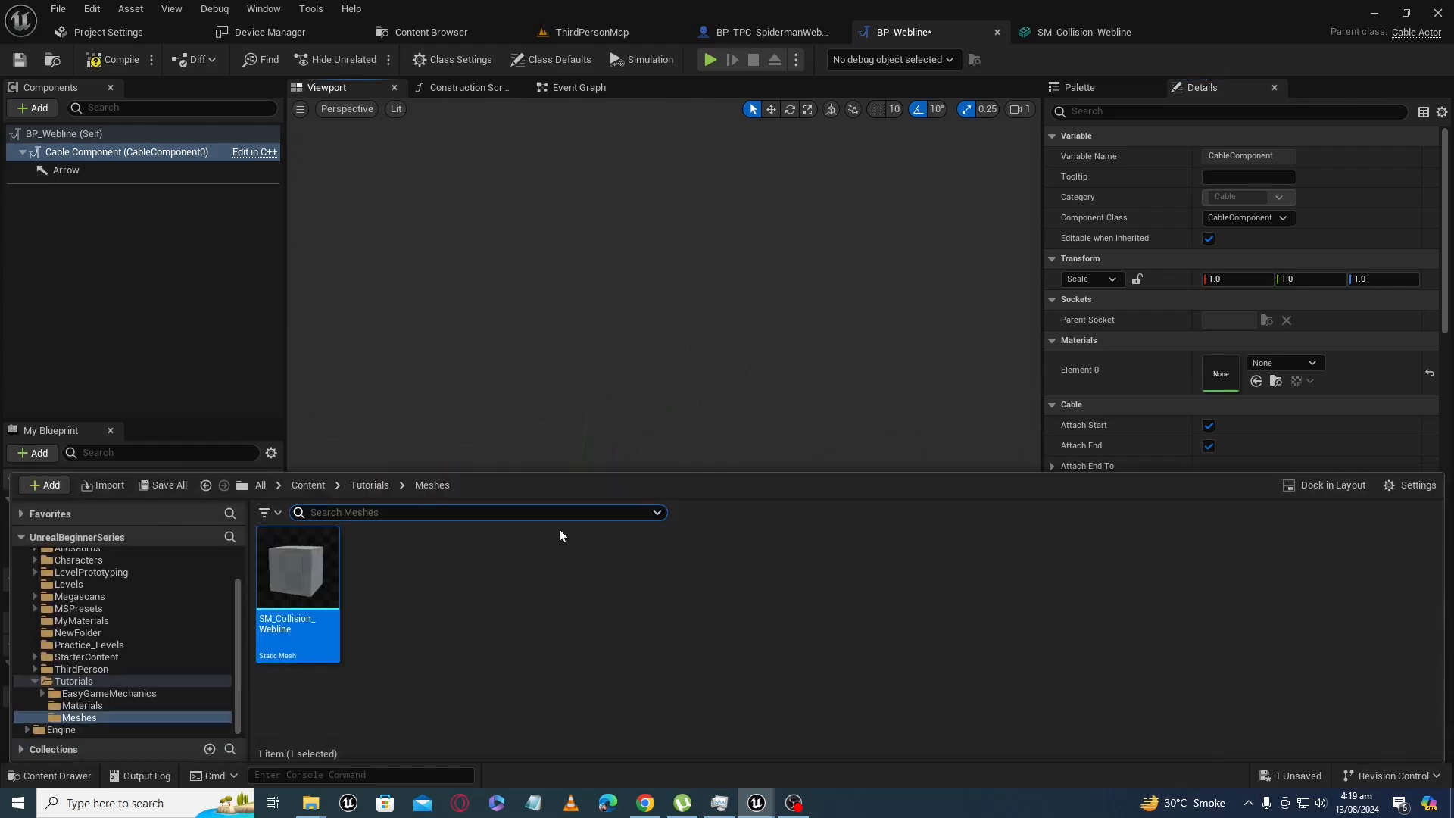
pyautogui.doubleClick(326, 595)
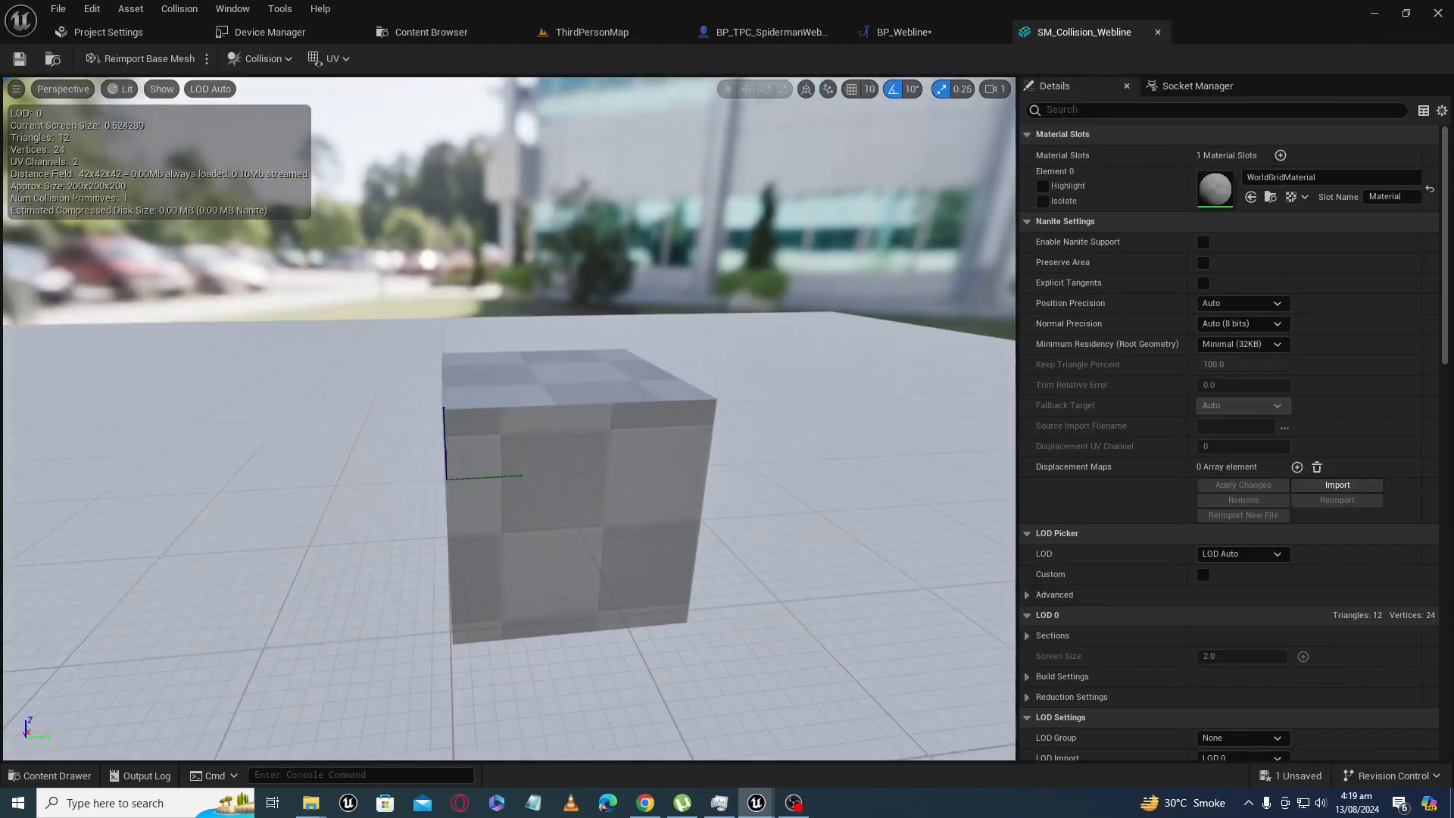
pyautogui.moveTo(539, 402); pyautogui.dragTo(540, 408, button='right')
pyautogui.moveTo(607, 491); pyautogui.dragTo(653, 484, button='right')
pyautogui.moveTo(521, 477); pyautogui.dragTo(542, 515, button='right')
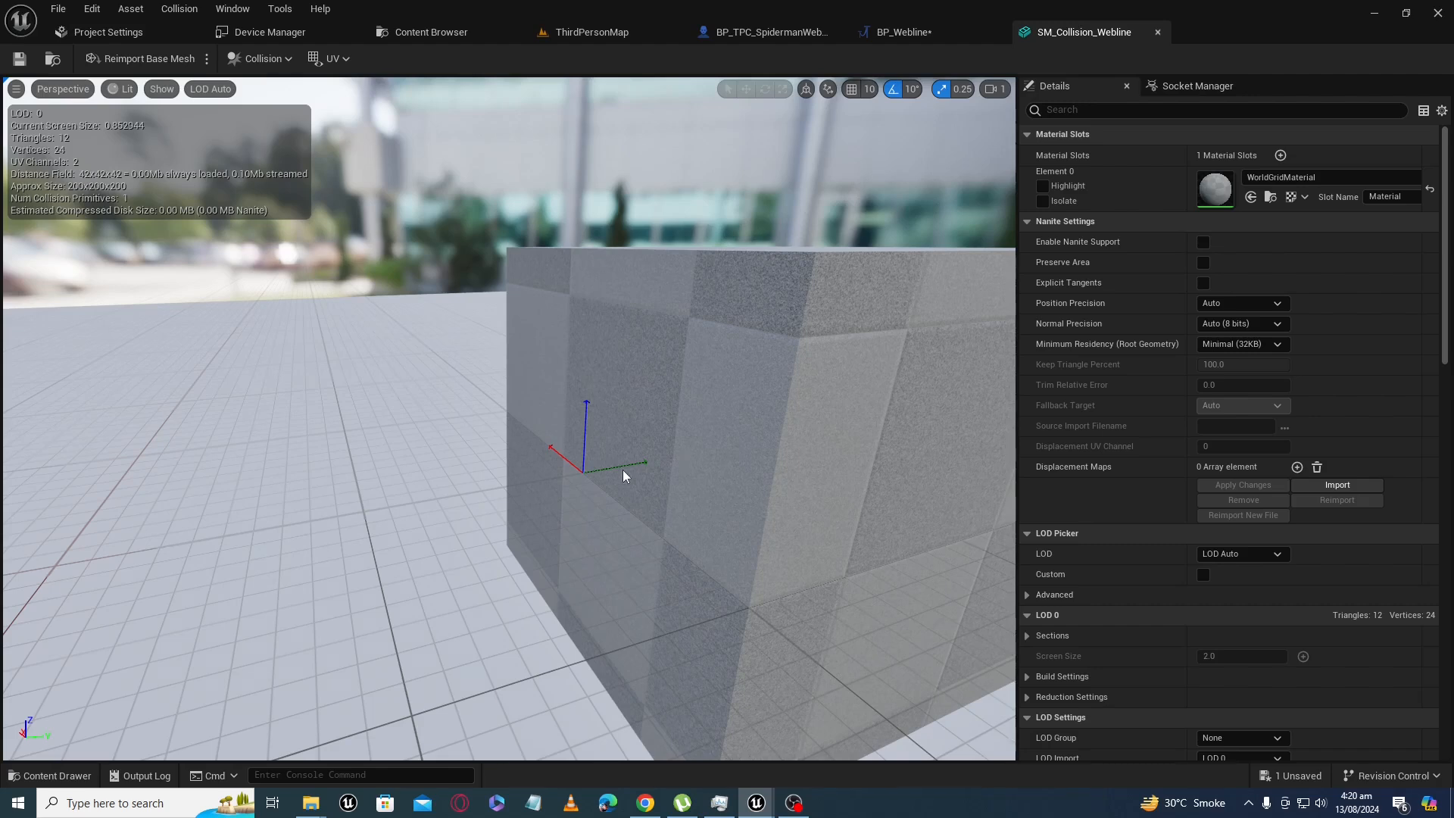
pyautogui.moveTo(674, 458); pyautogui.dragTo(620, 516, button='right')
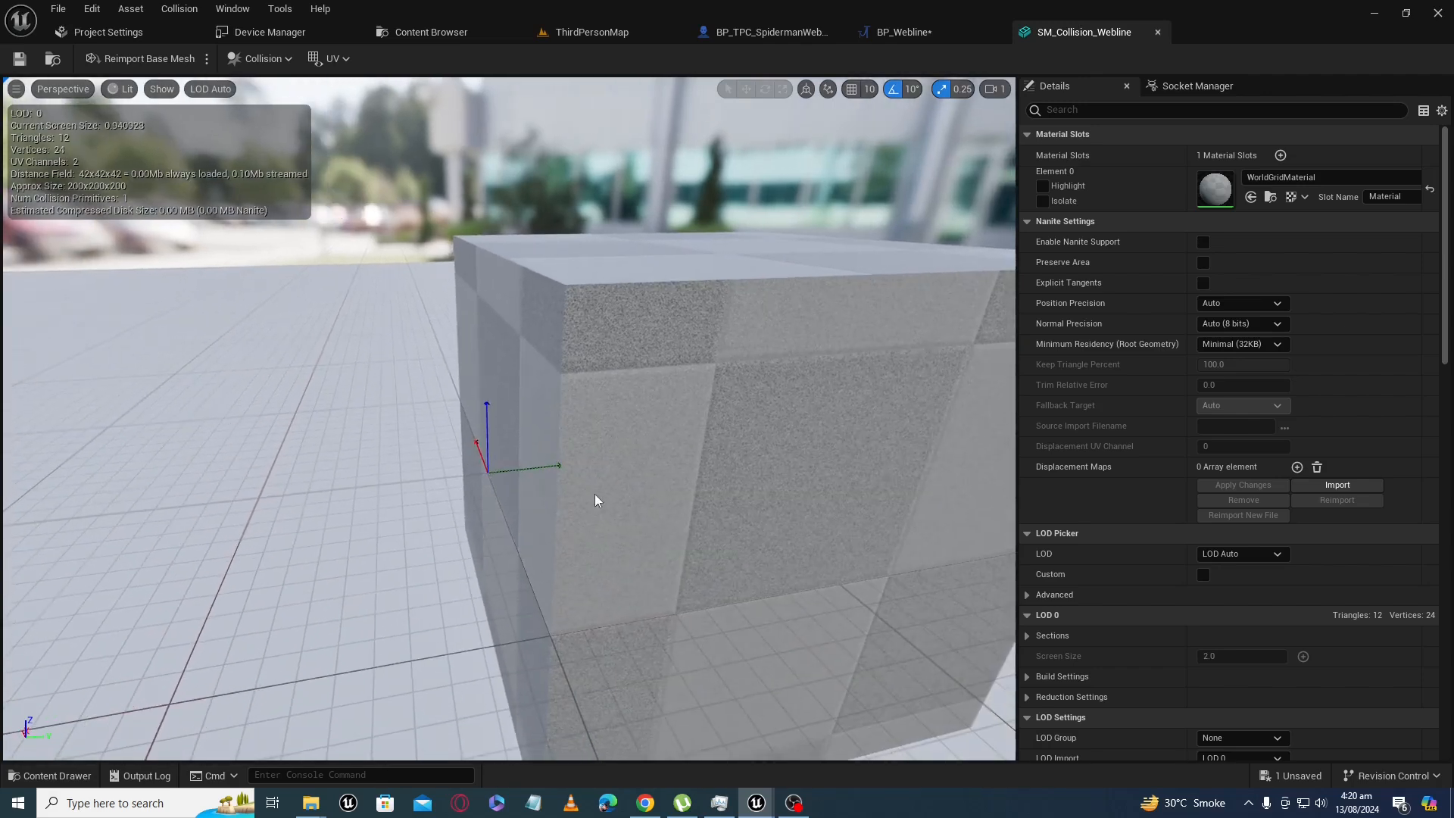
pyautogui.moveTo(500, 480); pyautogui.dragTo(496, 325, button='right')
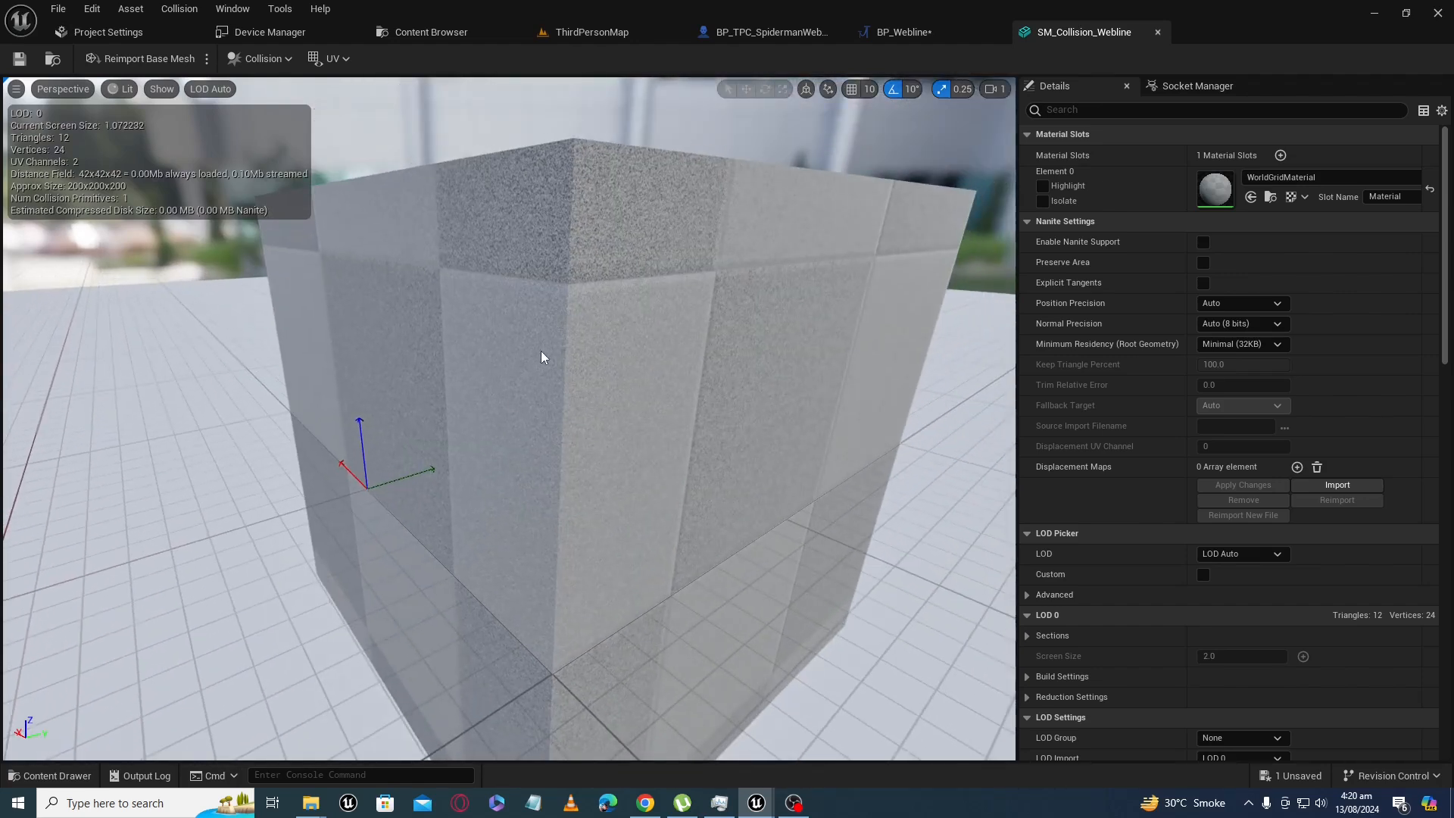
# Add SM_Collision_Webline as a static mesh component under the Cable Component in BP_Webline.
pyautogui.click(897, 33)
pyautogui.click(39, 108)
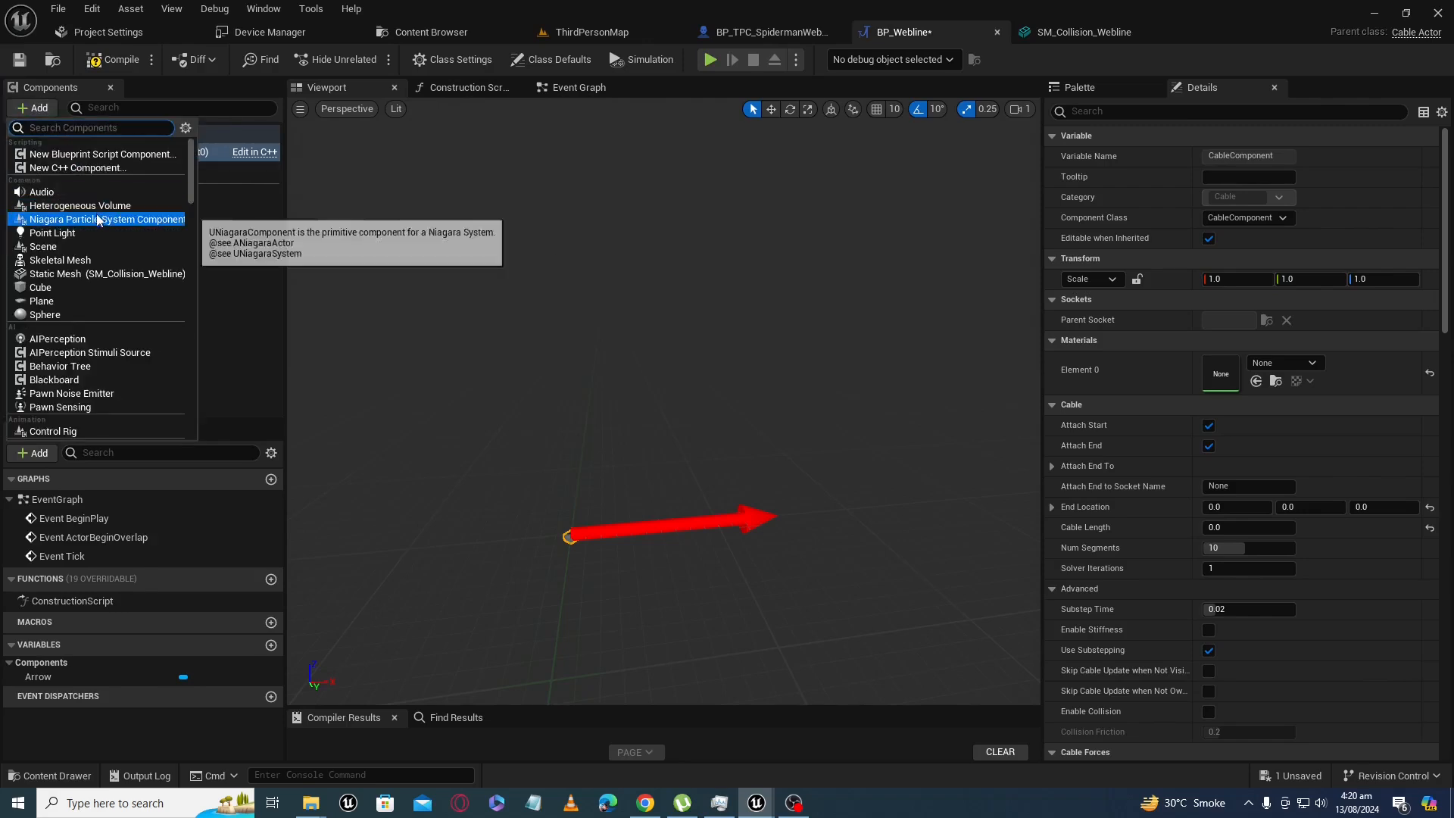
pyautogui.write('stat')
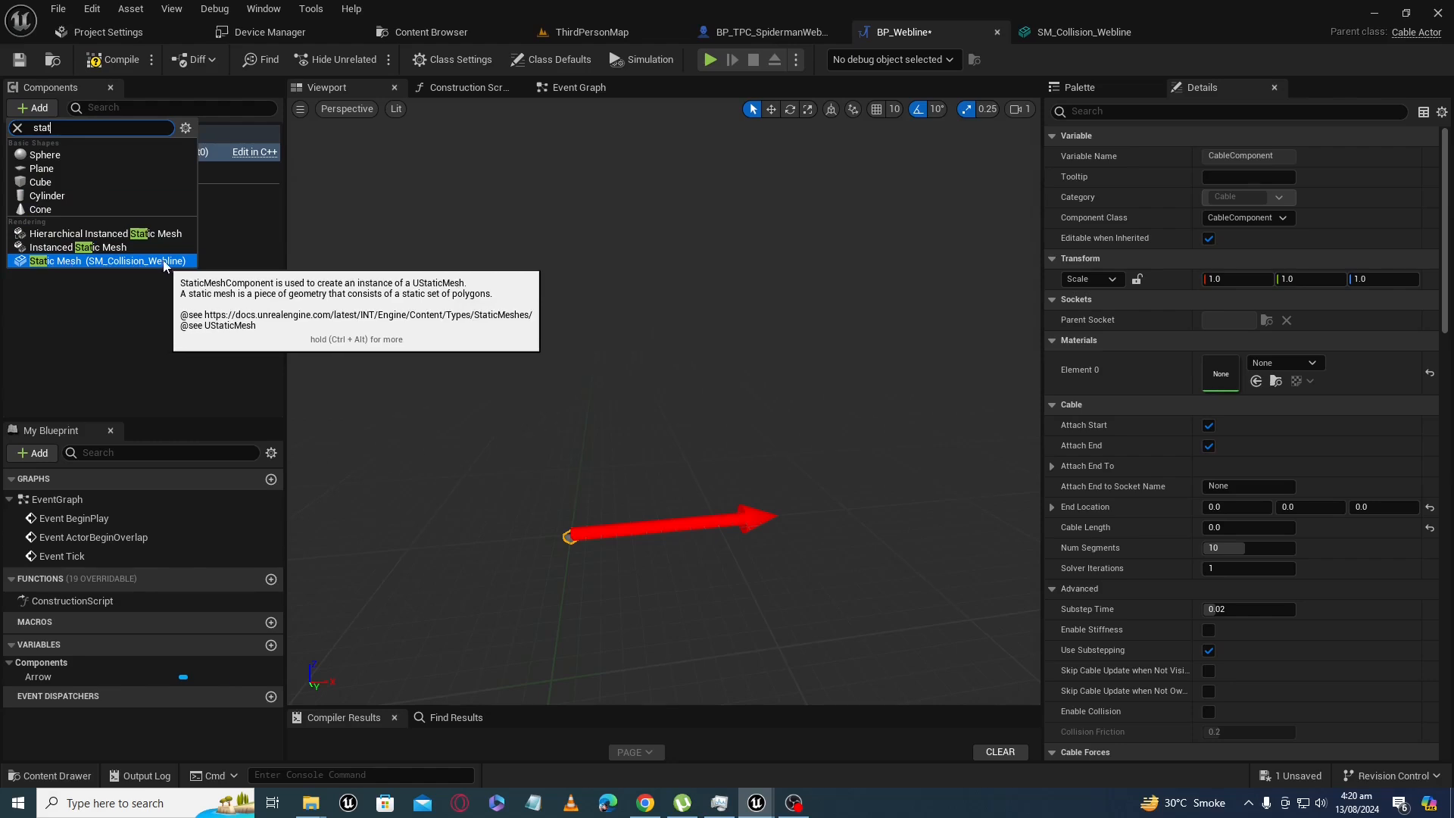
pyautogui.click(163, 261)
pyautogui.click(635, 518)
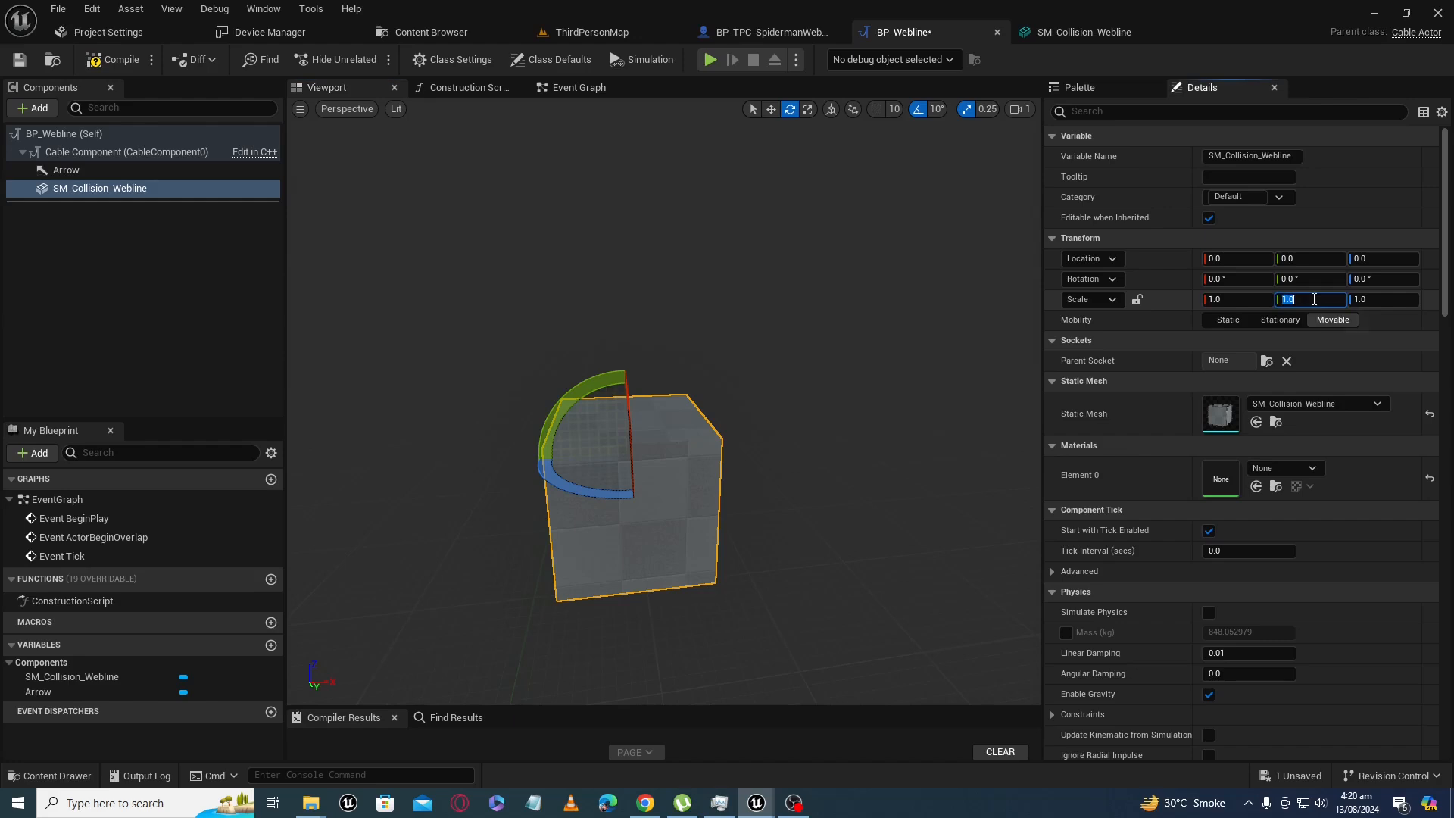
# Set the SM_Collision_Webline component's scale to 1.2 in X and 0 in Y and Z.
pyautogui.press('Return')
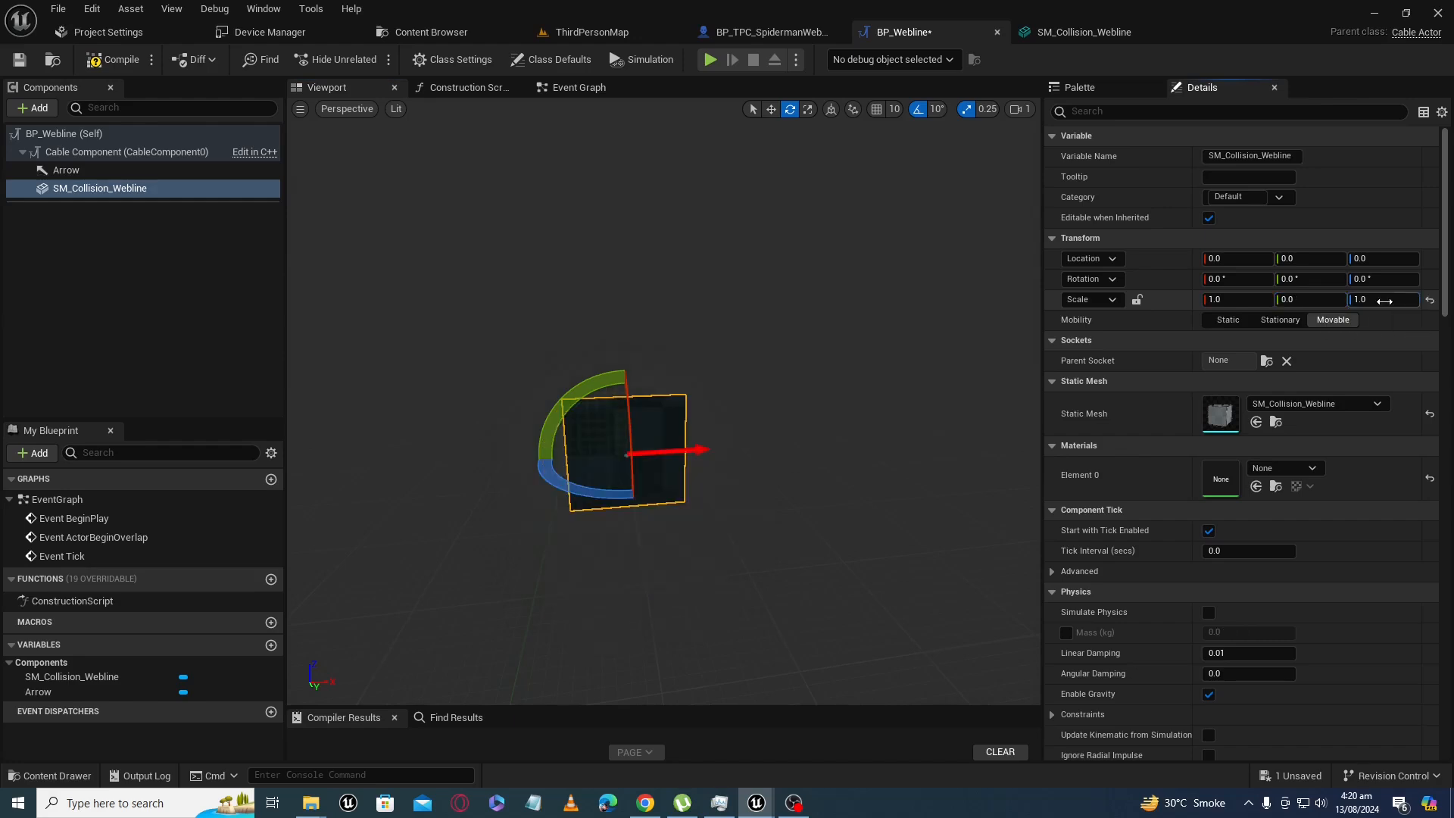
pyautogui.write('0')
pyautogui.click(1224, 300)
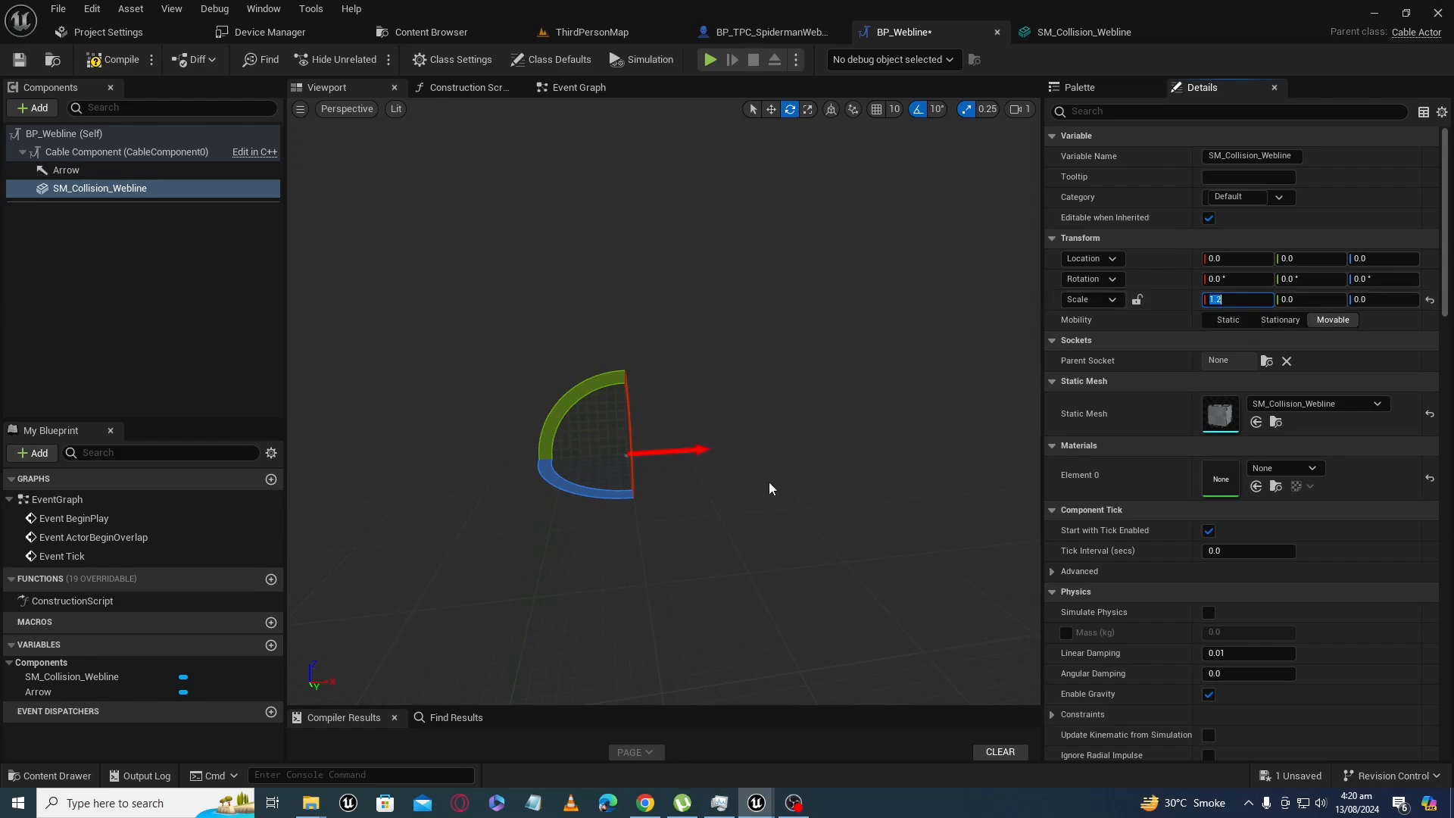
# Rotate the SM_Collision_Webline component to -90° about Z.
pyautogui.scroll(3, 658, 491)
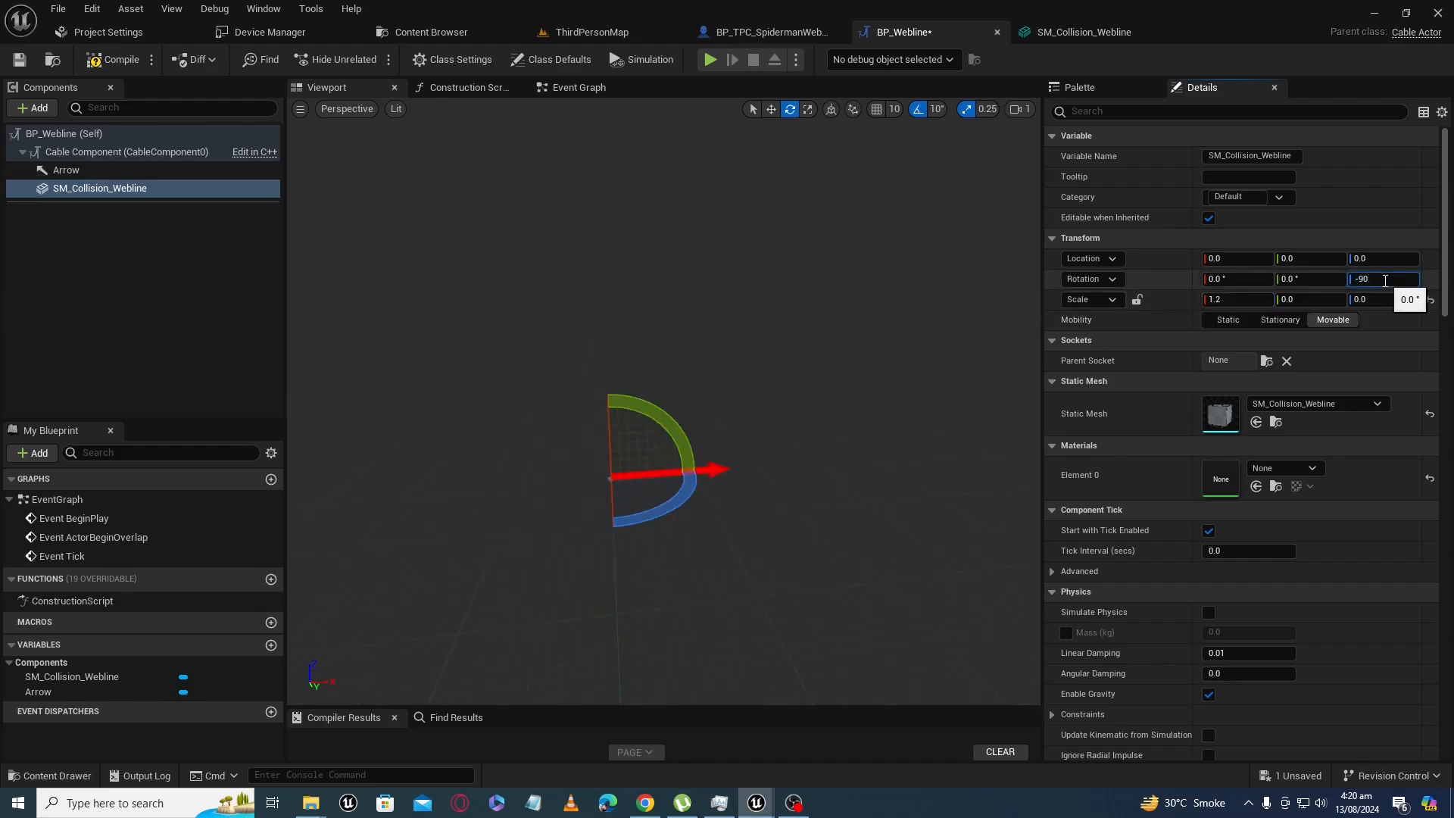
pyautogui.scroll(2, 644, 586)
pyautogui.moveTo(656, 503)
pyautogui.mouseDown(button='right')
pyautogui.moveTo(653, 479)
pyautogui.moveTo(650, 535)
pyautogui.moveTo(666, 498)
pyautogui.mouseUp(button='right')
pyautogui.press('w')
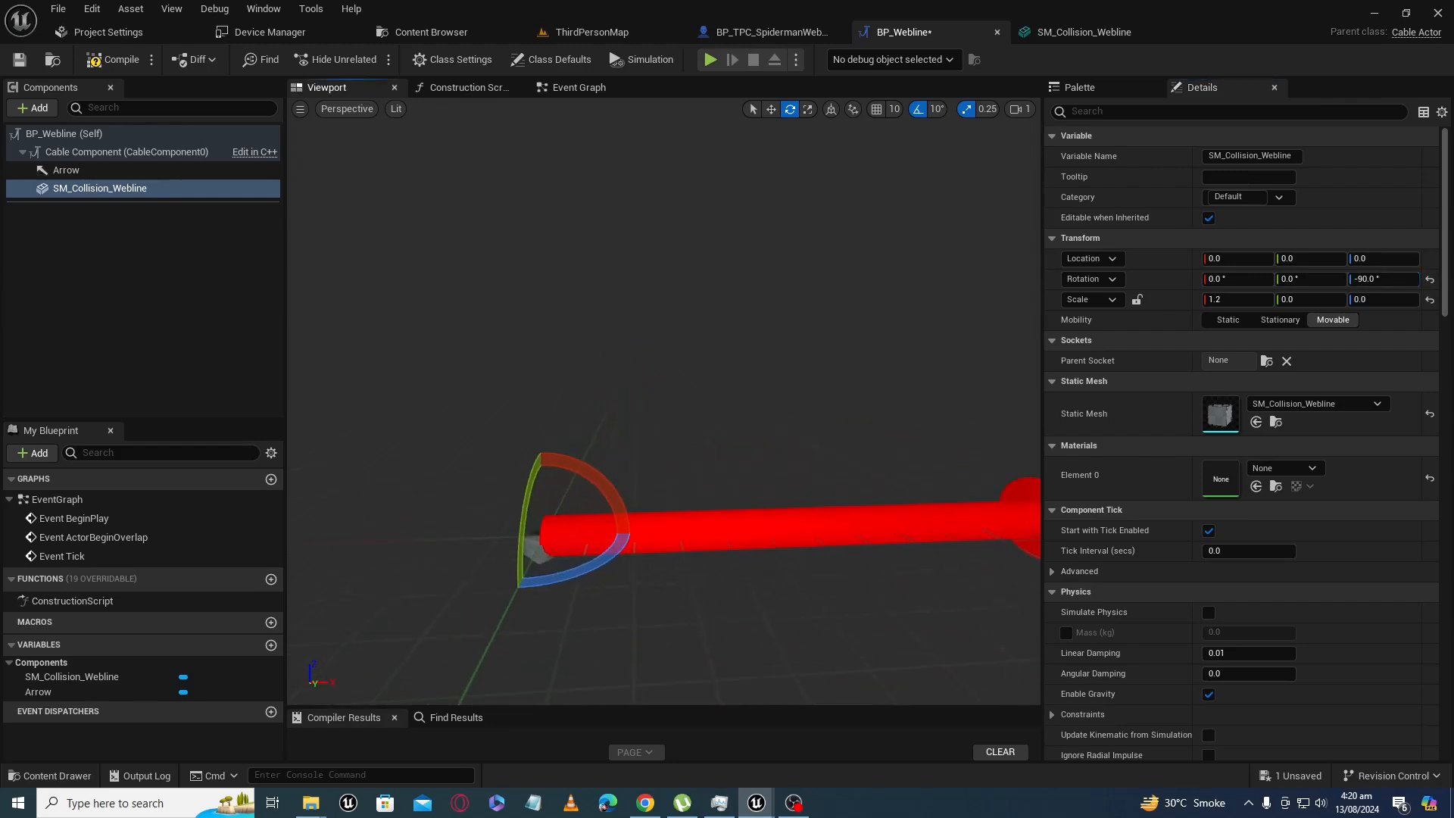
pyautogui.click(106, 188)
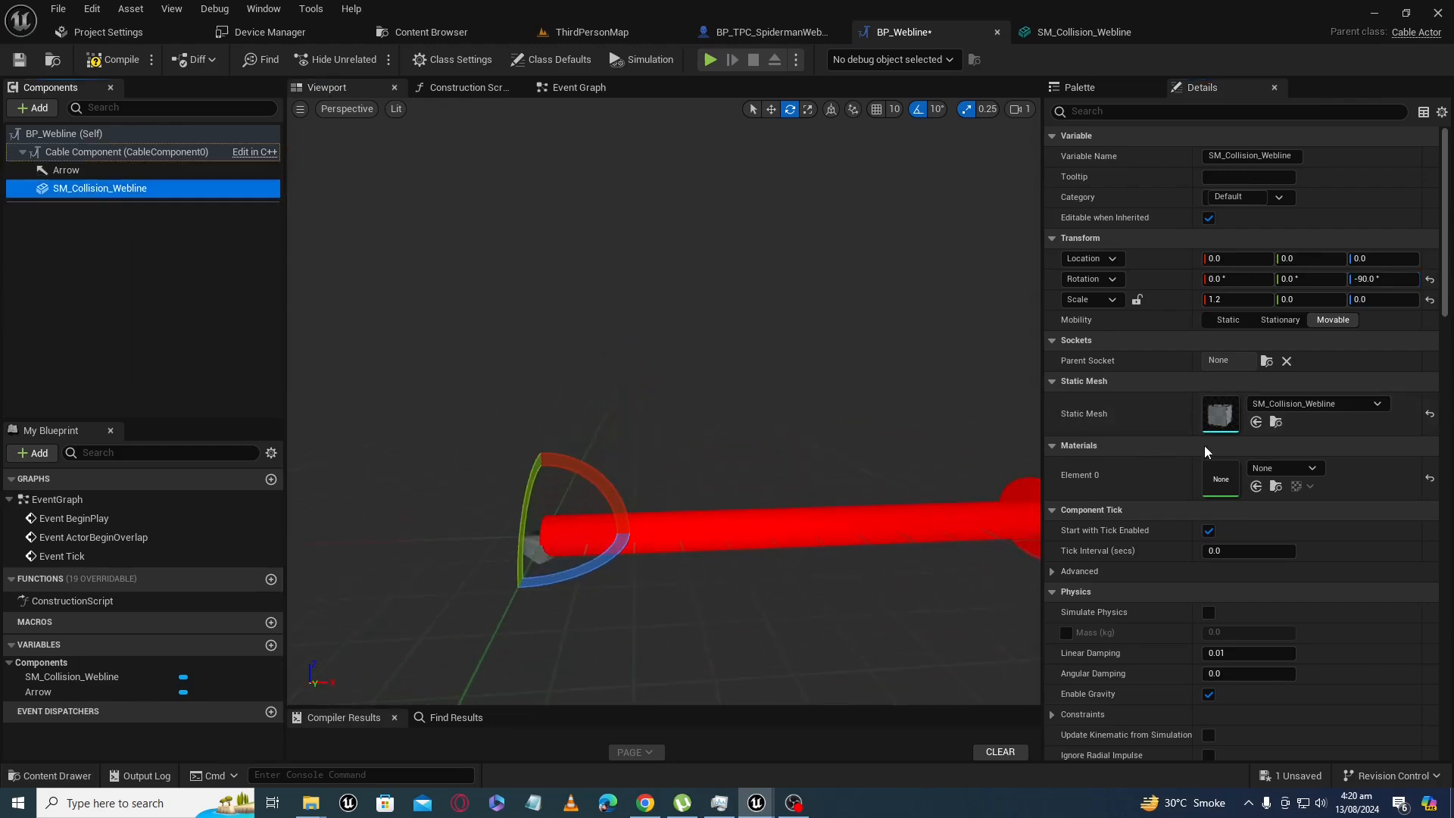
# Adjust the collision mesh's scale to about 0.16 in X and 0.18 in Y.
pyautogui.moveTo(1299, 299); pyautogui.dragTo(1324, 299)
pyautogui.moveTo(857, 348)
pyautogui.mouseDown(button='right')
pyautogui.moveTo(803, 386)
pyautogui.moveTo(893, 344)
pyautogui.moveTo(842, 359)
pyautogui.moveTo(852, 344)
pyautogui.mouseUp(button='right')
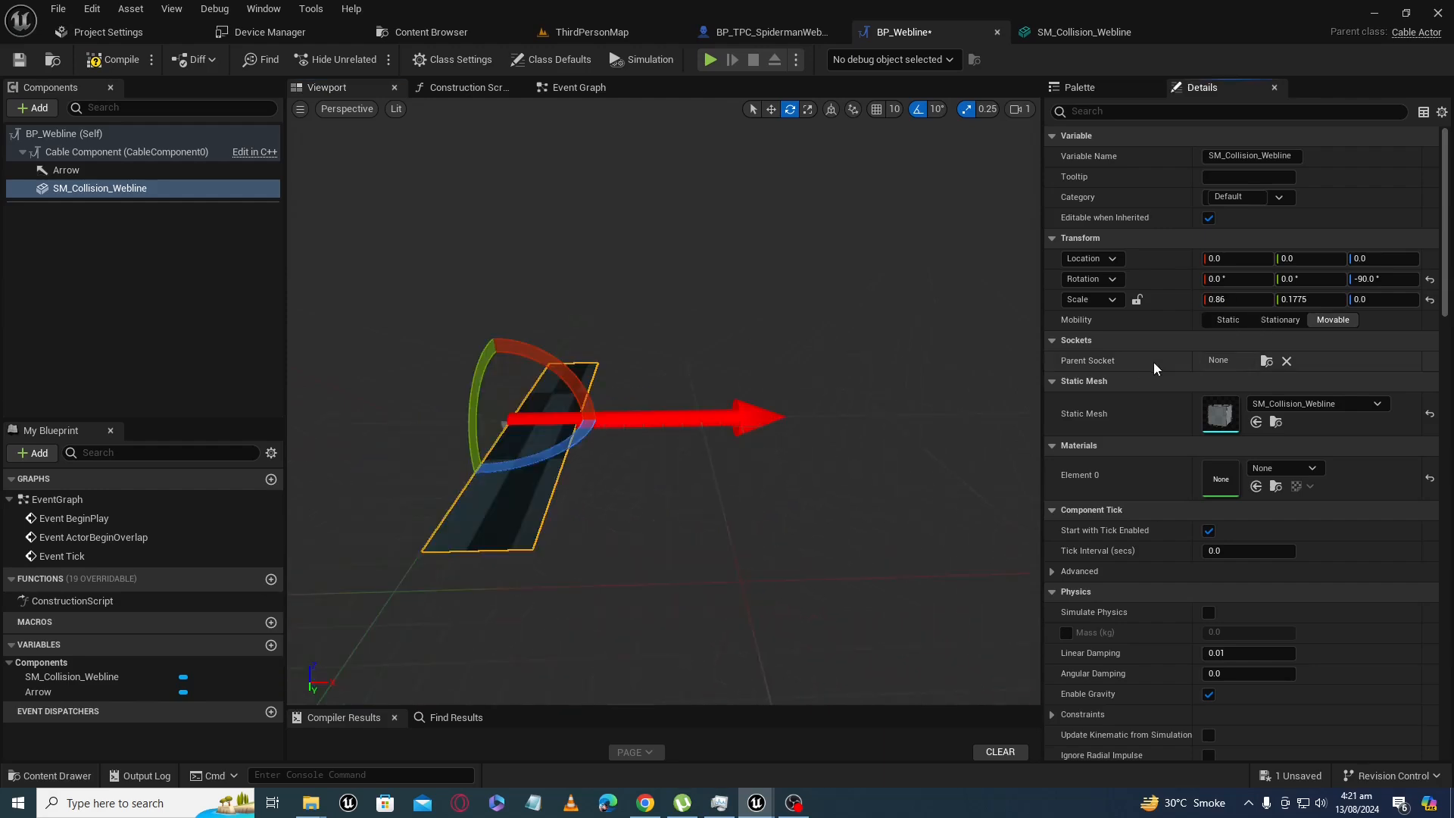
pyautogui.moveTo(1234, 299); pyautogui.dragTo(1201, 299)
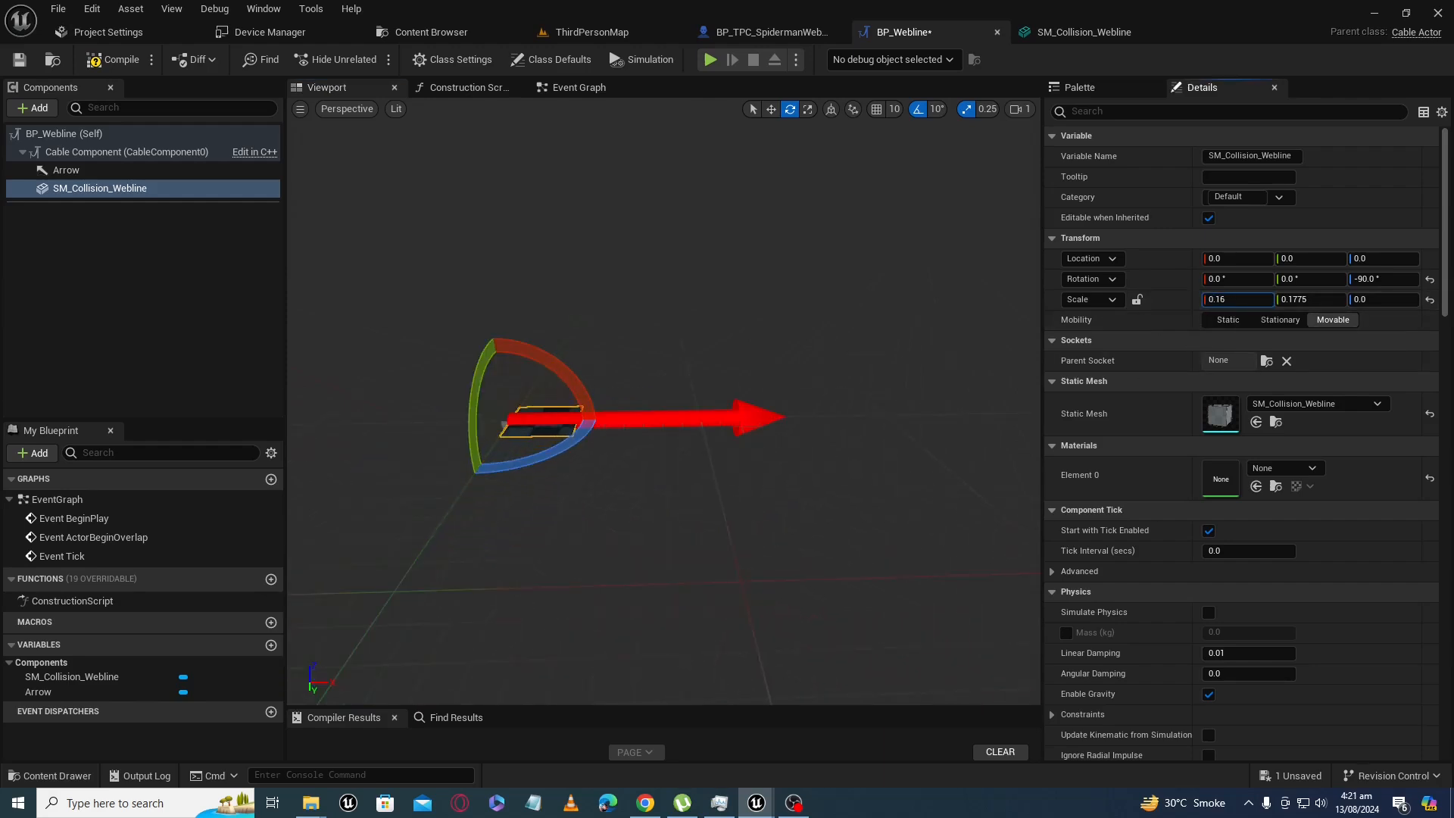
pyautogui.moveTo(682, 394); pyautogui.dragTo(621, 371, button='right')
pyautogui.moveTo(760, 489)
pyautogui.mouseDown(button='right')
pyautogui.moveTo(727, 485)
pyautogui.moveTo(760, 489)
pyautogui.mouseUp(button='right')
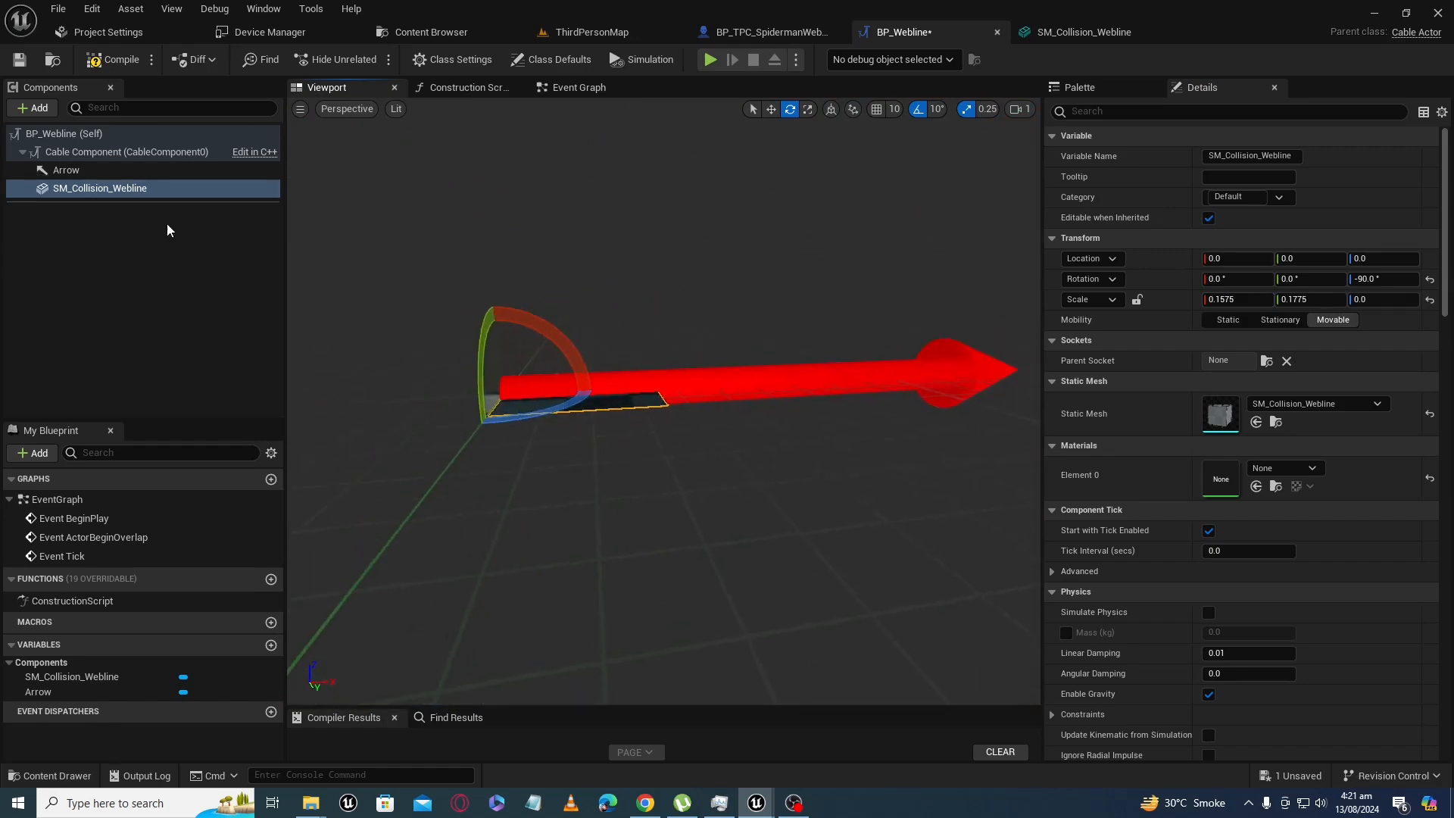
# Extend the Cable Component's End Location X to about 118.94.
pyautogui.click(121, 152)
pyautogui.moveTo(1220, 507); pyautogui.dragTo(1263, 507)
pyautogui.moveTo(909, 303); pyautogui.dragTo(955, 288, button='middle')
pyautogui.moveTo(764, 577); pyautogui.dragTo(748, 566, button='right')
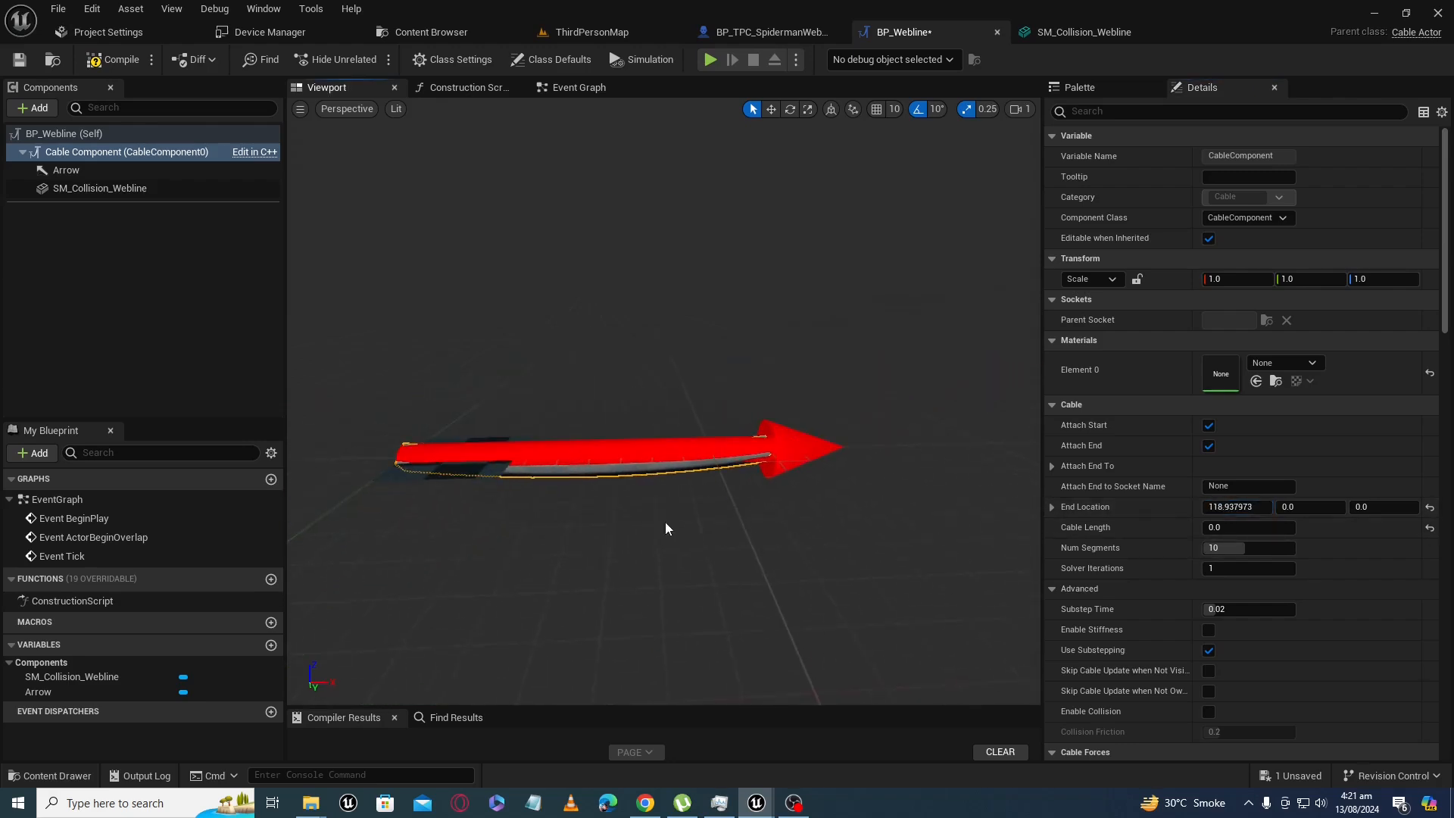
# Scale the collision mesh to 0.12 in X and 0.6 in Y along the extended cable.
pyautogui.click(488, 472)
pyautogui.press('e')
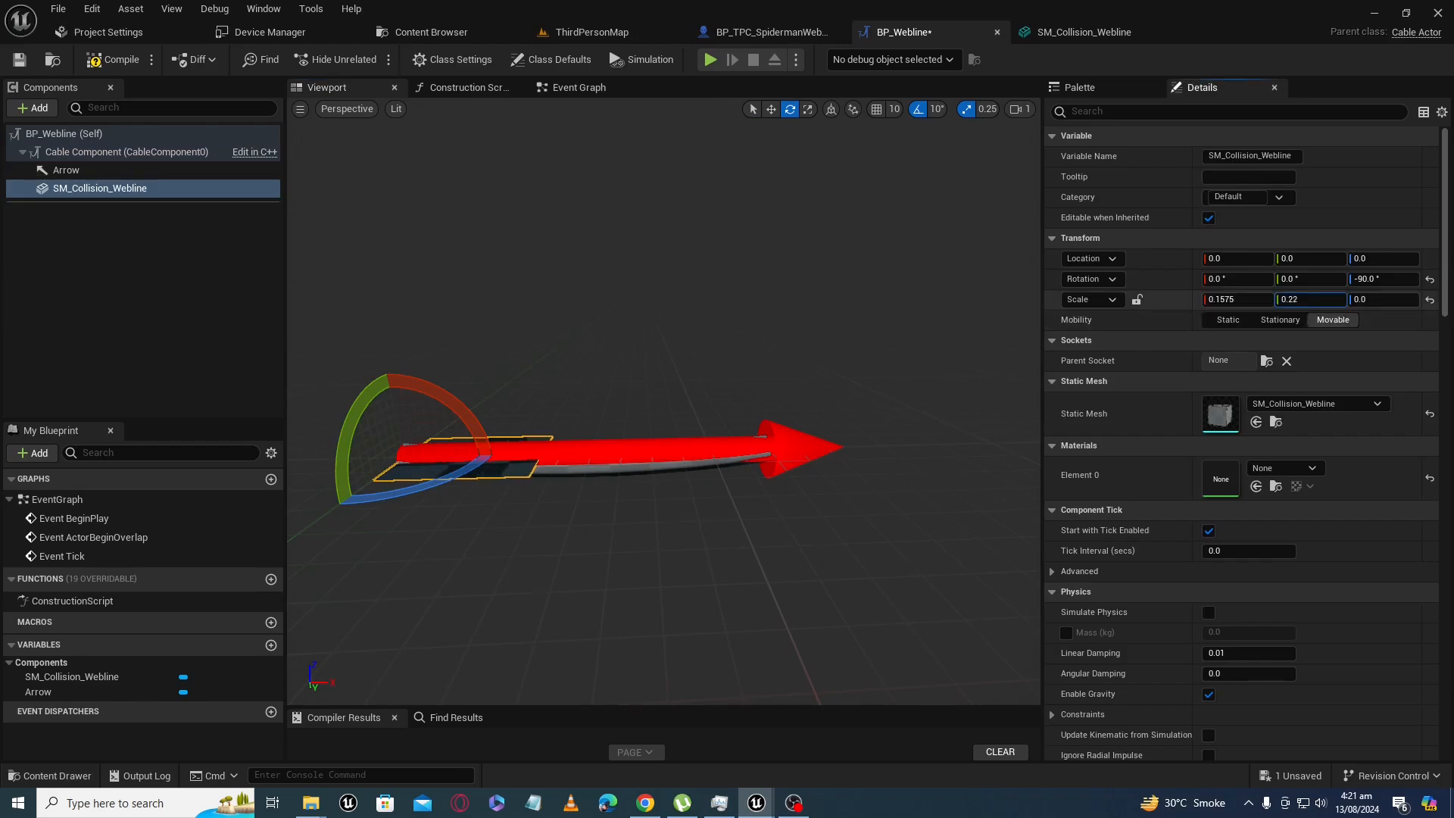
pyautogui.moveTo(1311, 300); pyautogui.dragTo(1333, 299)
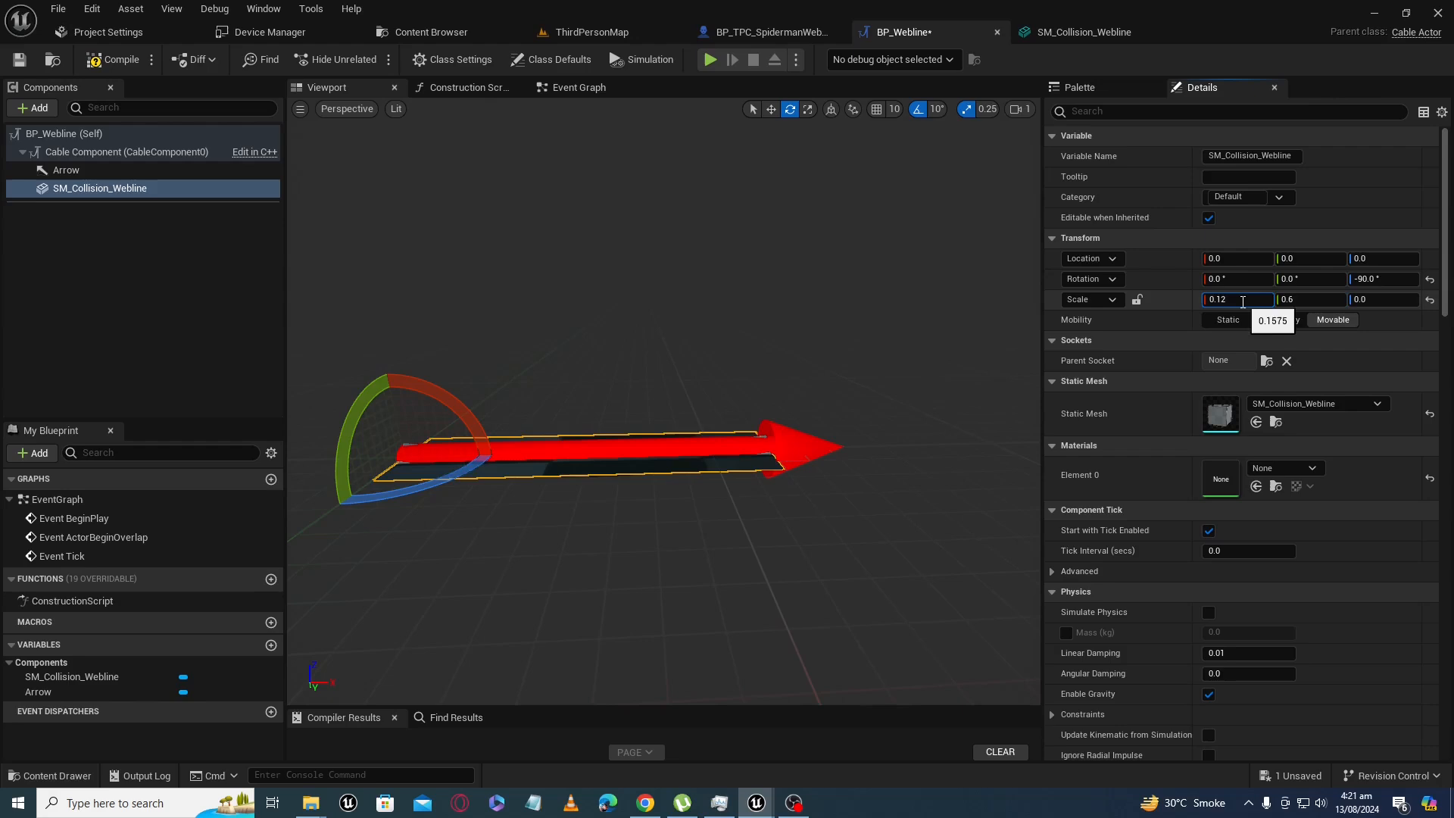
pyautogui.press('Return')
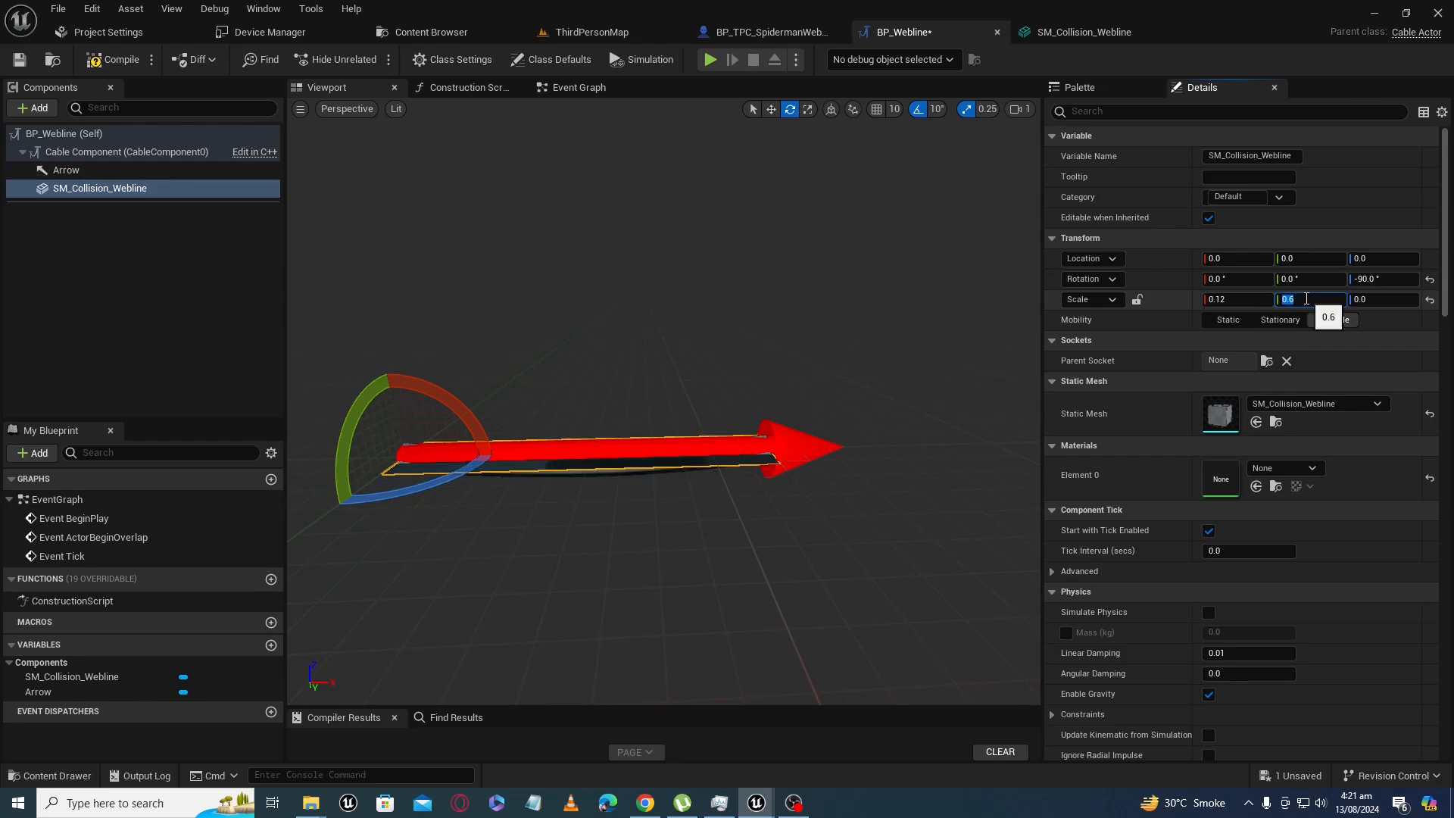
# Set the collision mesh's Y scale to 0 and select the Cable Component.
pyautogui.write('0')
pyautogui.press('Return')
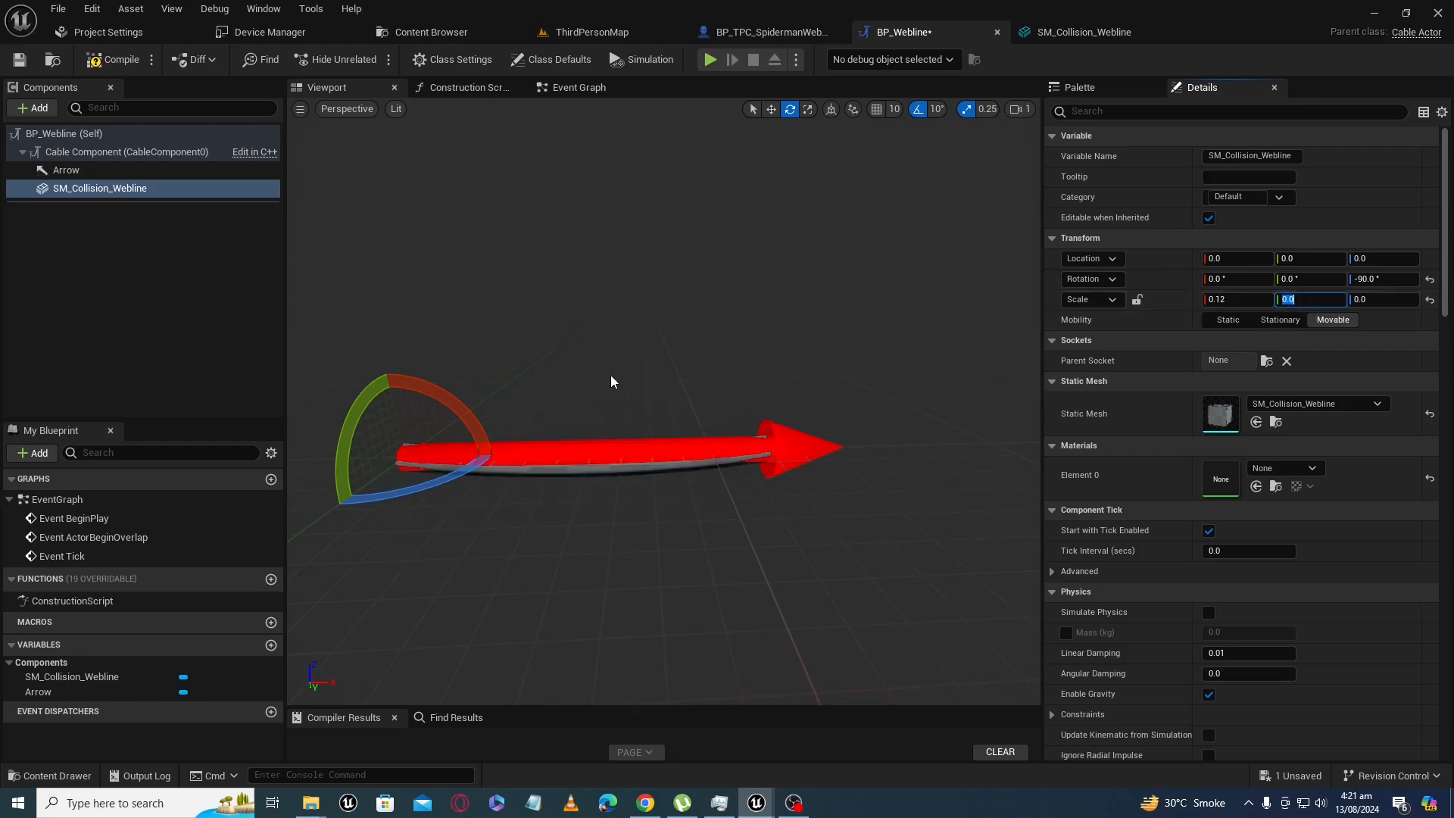
pyautogui.click(684, 470)
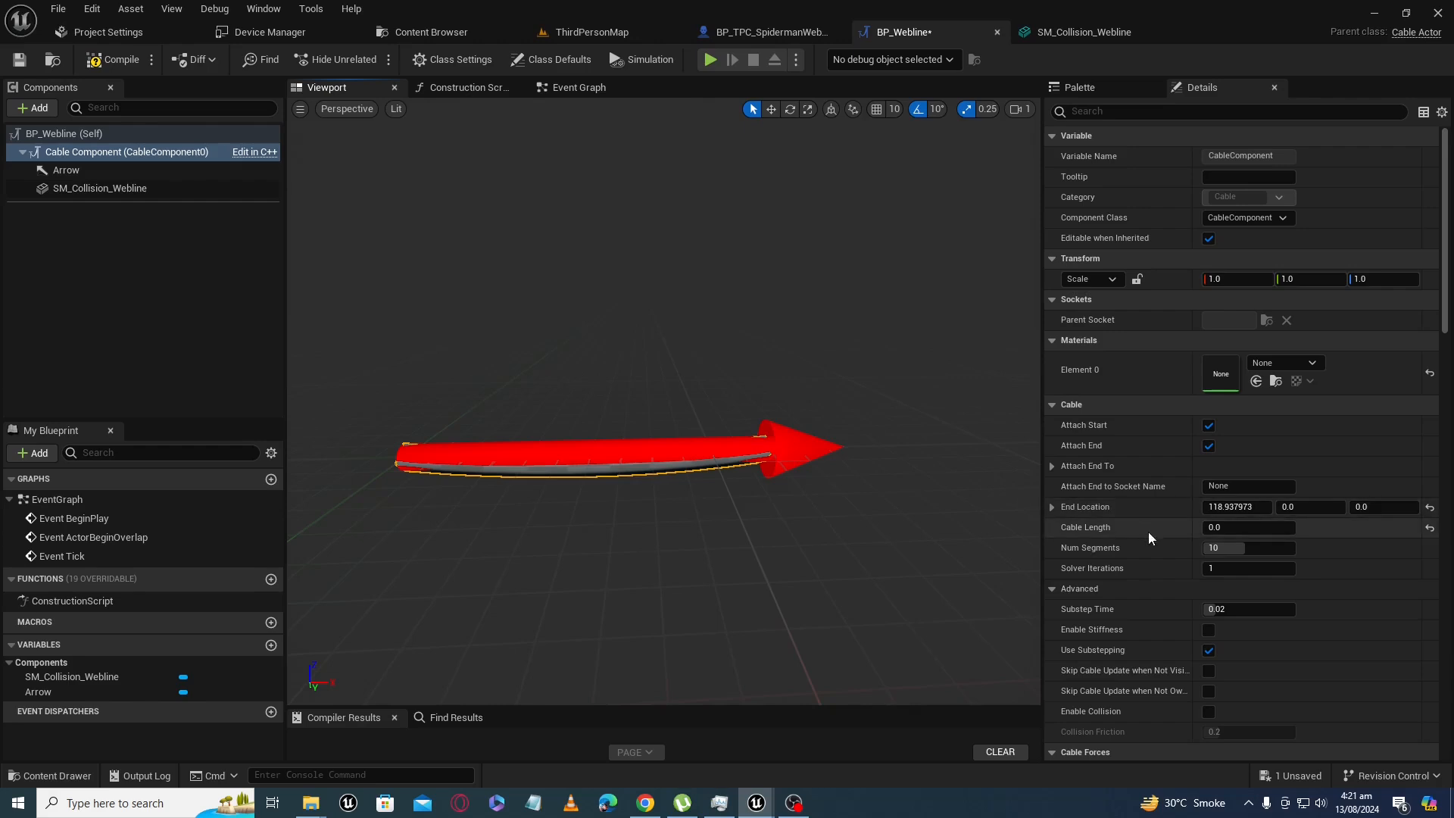
# Set the Cable Component's End Location X to 0.
pyautogui.write('0')
pyautogui.press('Return')
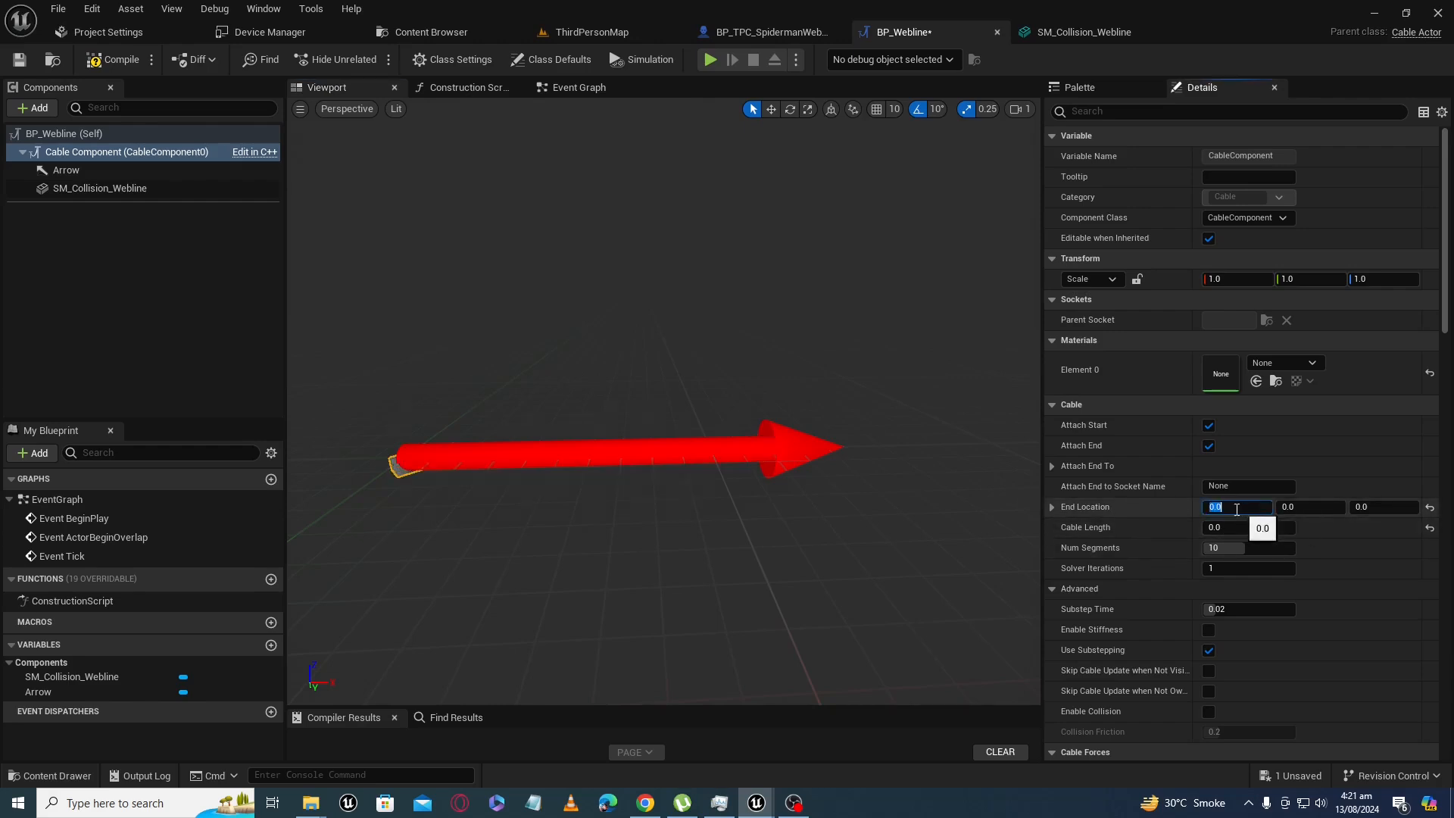
# Open BP_Webline's Construction Script and save all modified assets.
pyautogui.click(576, 89)
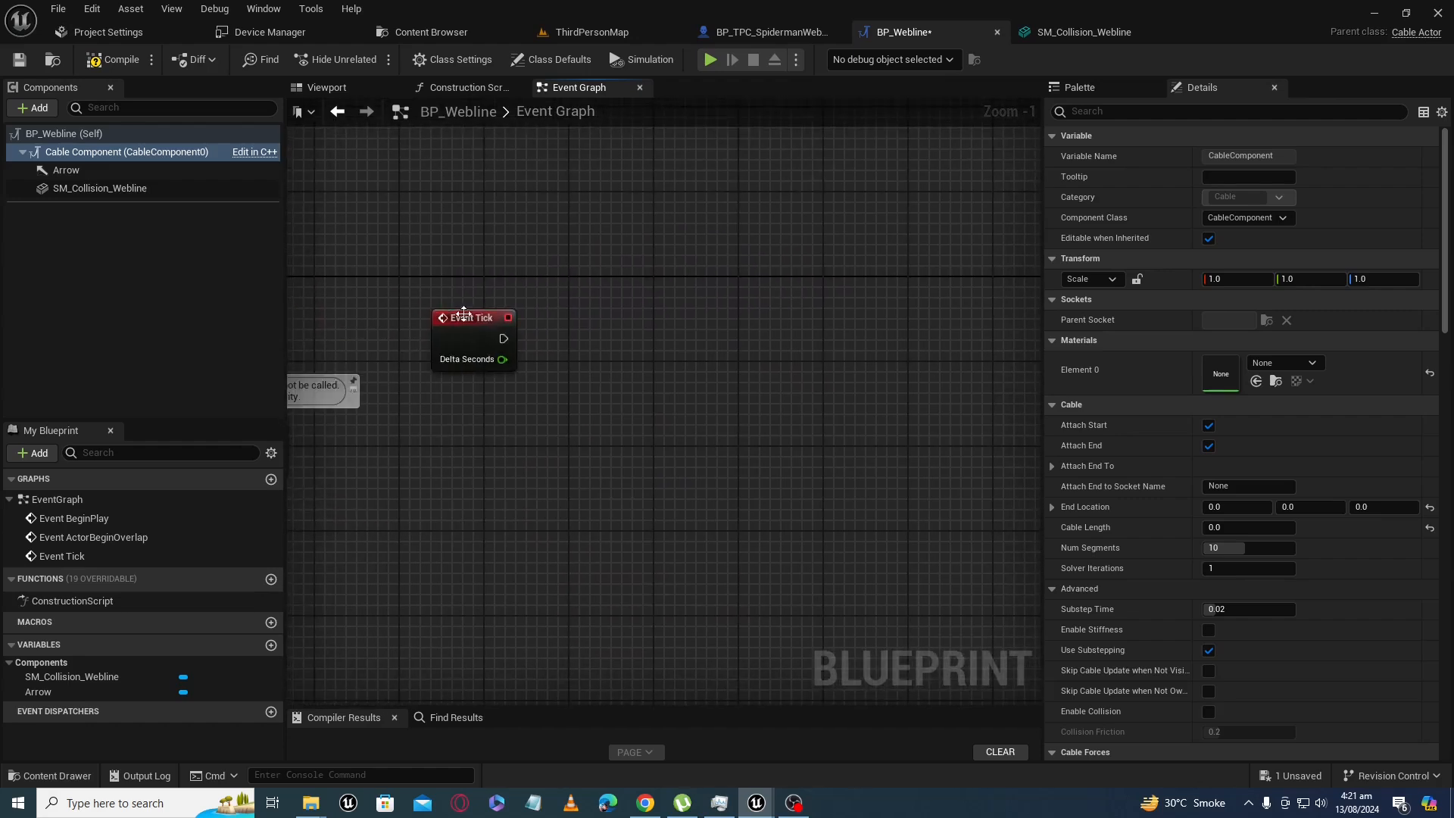
pyautogui.click(452, 327)
pyautogui.moveTo(663, 365); pyautogui.dragTo(620, 355, button='right')
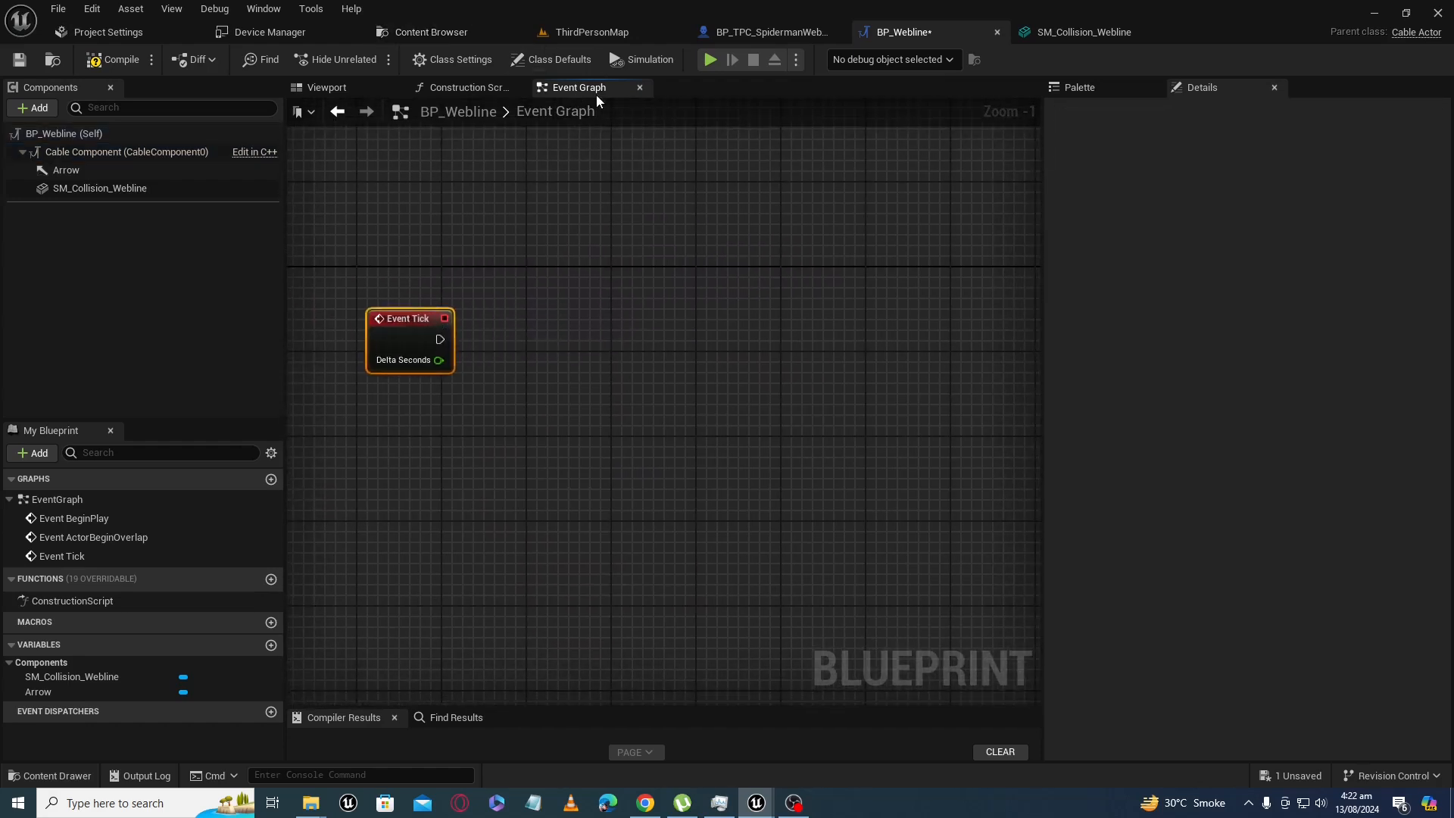
pyautogui.moveTo(718, 346); pyautogui.dragTo(850, 384, button='right')
pyautogui.click(464, 87)
pyautogui.moveTo(483, 166); pyautogui.dragTo(811, 315, button='right')
pyautogui.scroll(2, 610, 440)
pyautogui.moveTo(608, 442); pyautogui.dragTo(645, 311, button='right')
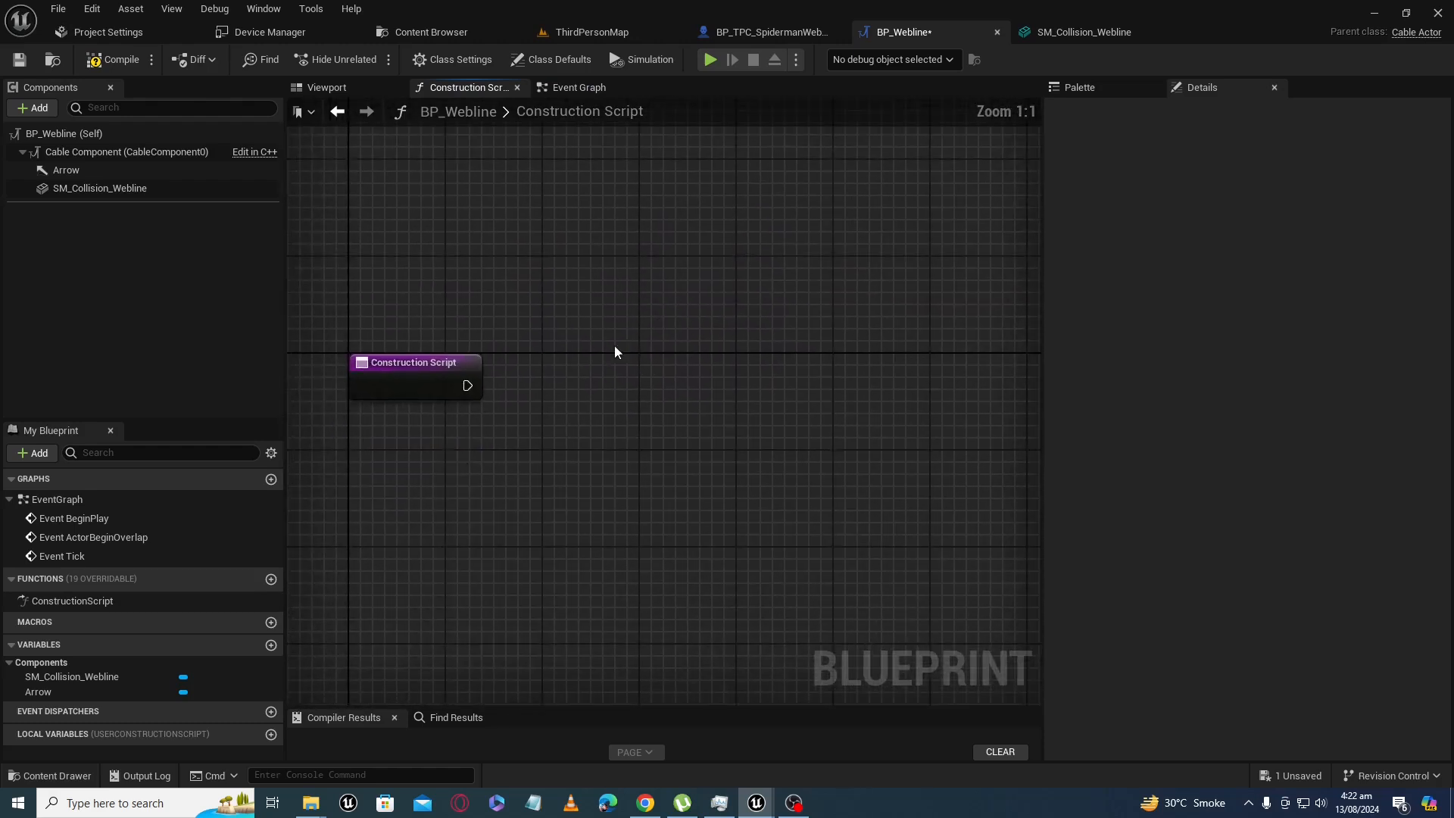
pyautogui.moveTo(526, 429); pyautogui.dragTo(553, 365, button='right')
pyautogui.moveTo(688, 389); pyautogui.dragTo(621, 404, button='right')
pyautogui.click(57, 8)
pyautogui.click(269, 182)
pyautogui.moveTo(634, 335); pyautogui.dragTo(642, 304, button='right')
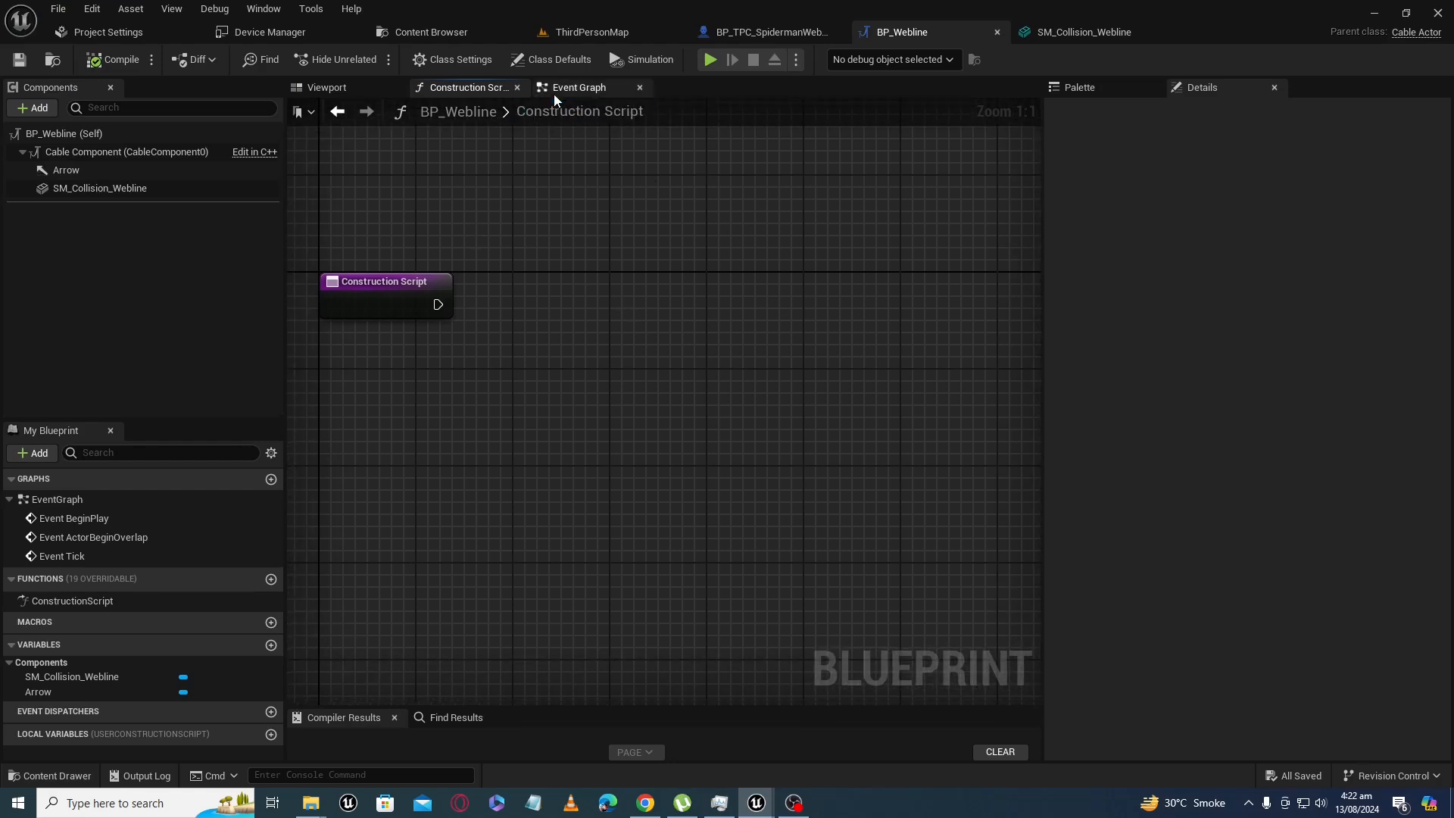
# Add an SM_Collision_Webline reference with a Set World Scale 3D node to the Construction Script and split its New Scale input into X, Y and Z.
pyautogui.scroll(-2, 761, 347)
pyautogui.moveTo(763, 351); pyautogui.dragTo(496, 328, button='right')
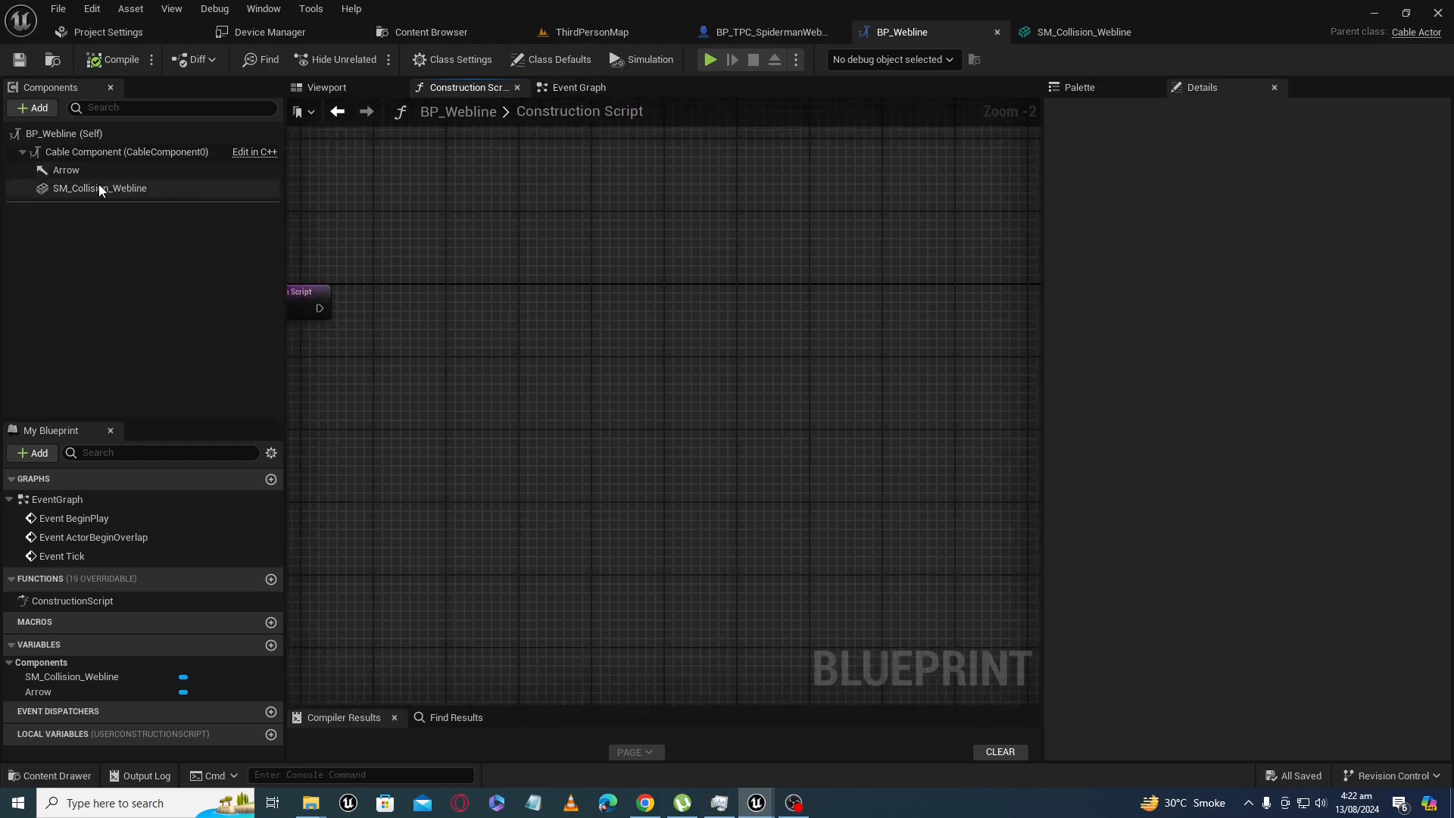
pyautogui.moveTo(95, 187); pyautogui.dragTo(457, 225)
pyautogui.moveTo(582, 206); pyautogui.dragTo(741, 271)
pyautogui.write('set scale')
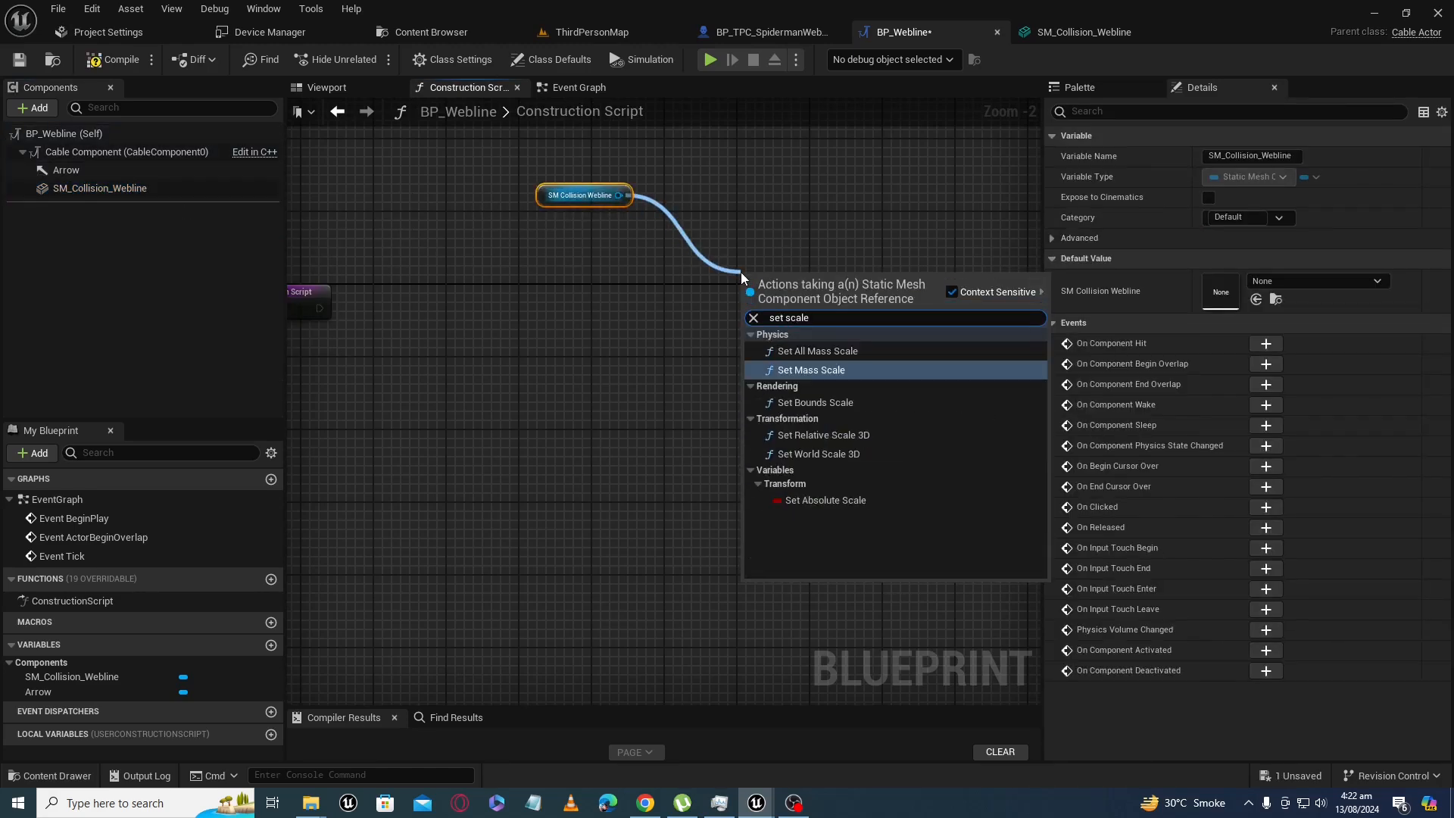
pyautogui.click(841, 453)
pyautogui.moveTo(787, 274); pyautogui.dragTo(967, 303)
pyautogui.rightClick(905, 343)
pyautogui.click(943, 407)
# Add a Cable Component reference to the Construction Script and get its Cable Length.
pyautogui.moveTo(609, 368); pyautogui.dragTo(680, 370, button='right')
pyautogui.moveTo(369, 334); pyautogui.dragTo(566, 365)
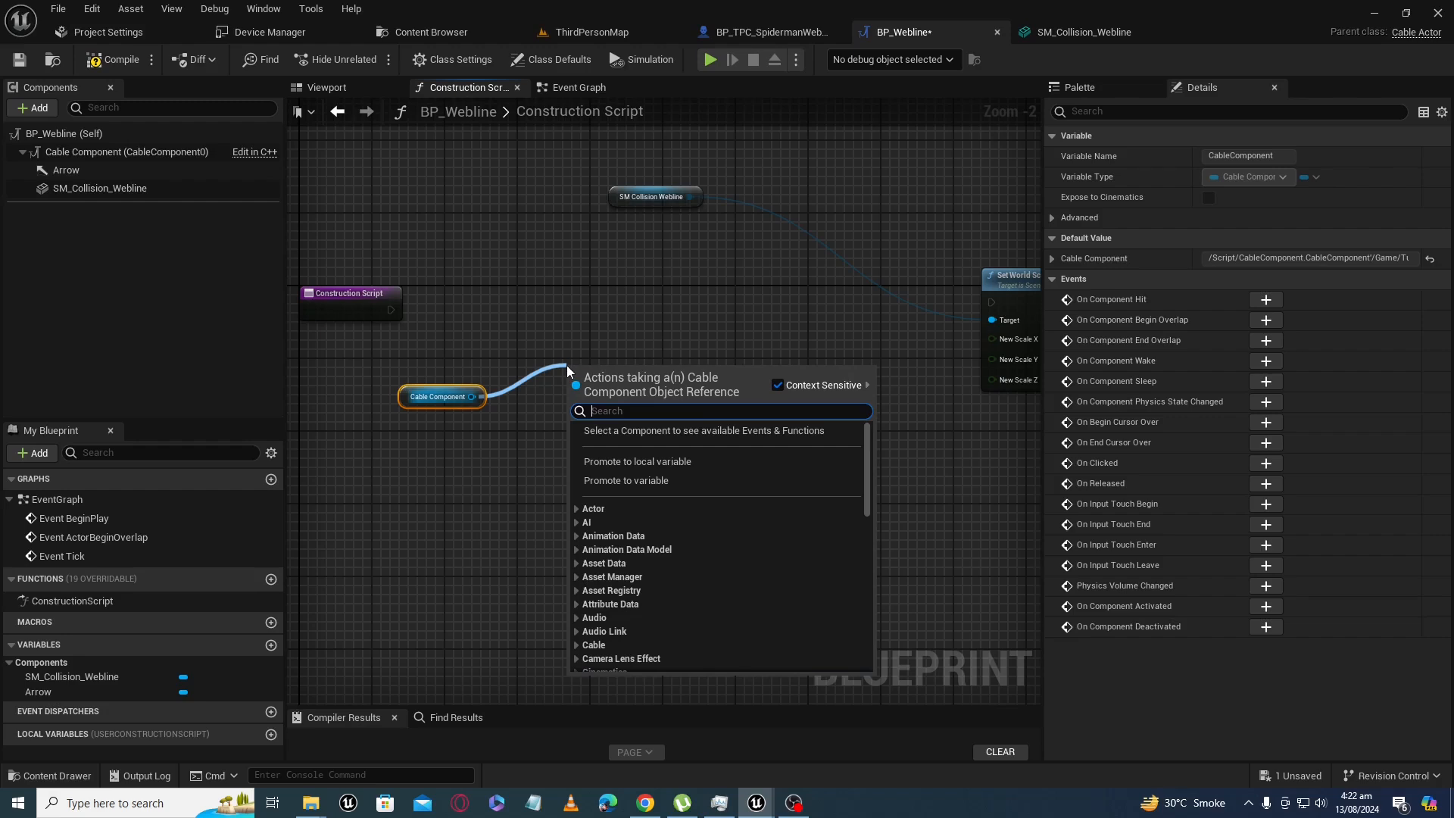
pyautogui.write('get cable')
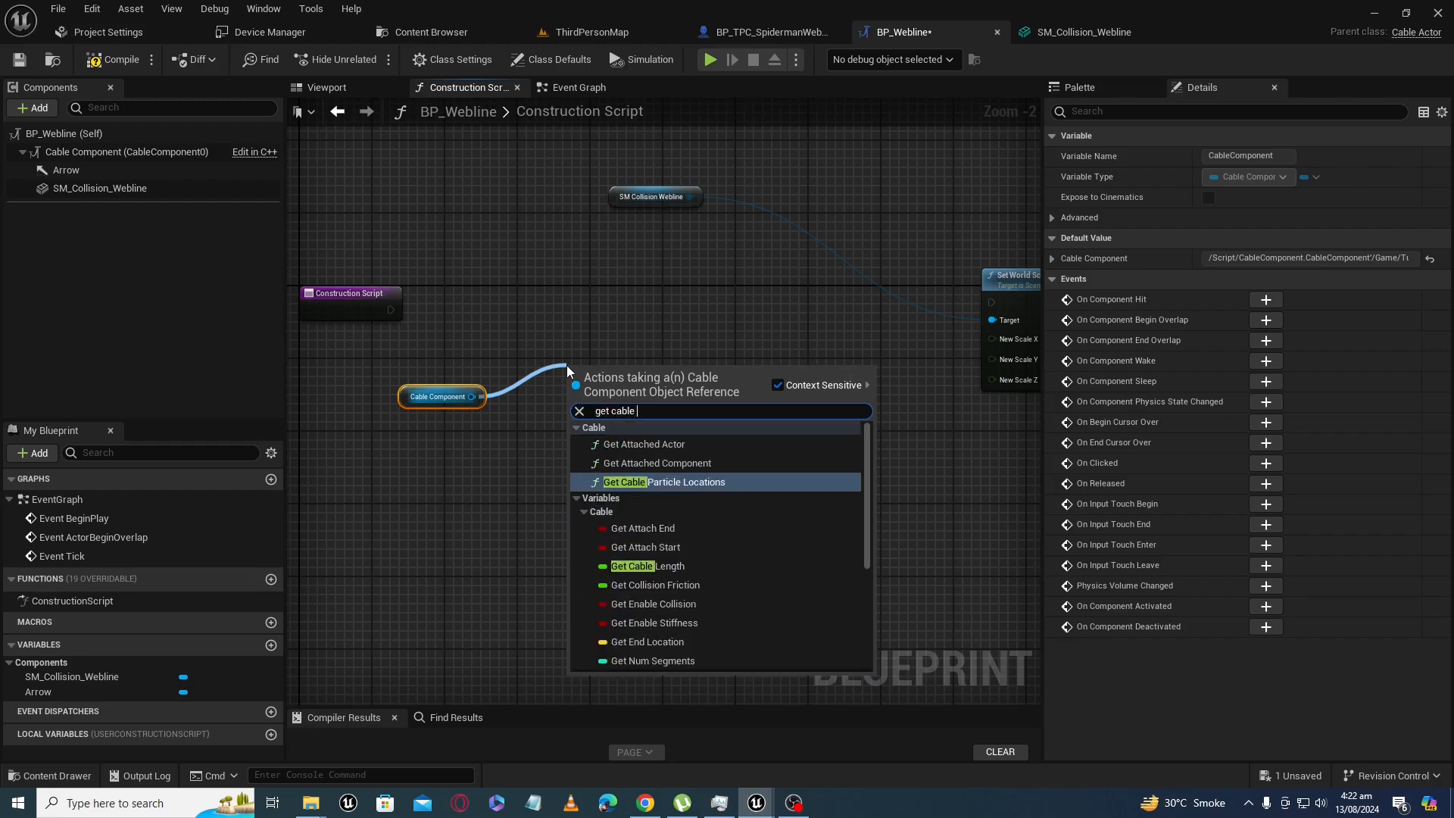
pyautogui.click(642, 567)
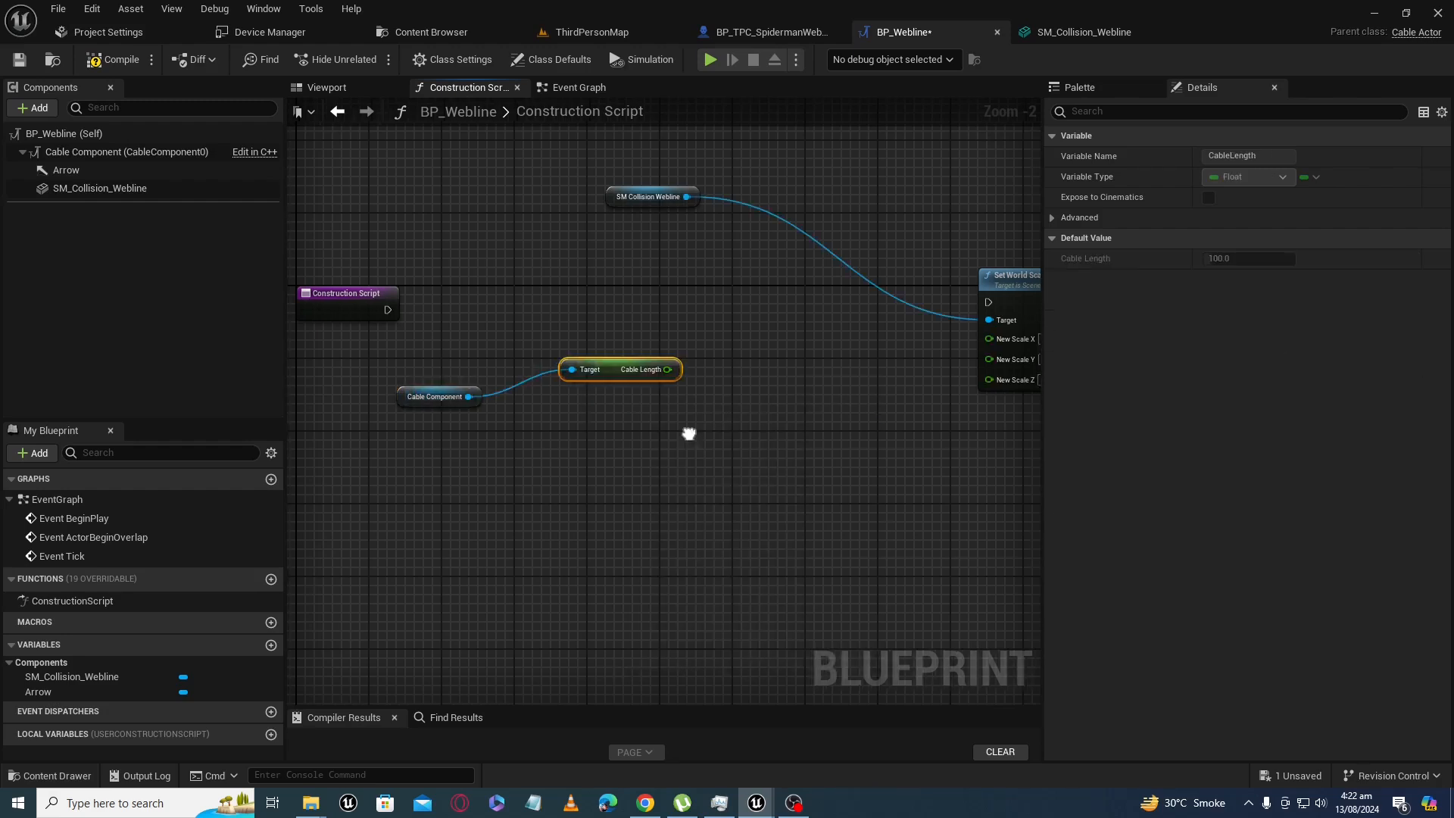
pyautogui.scroll(2, 693, 434)
pyautogui.moveTo(617, 424); pyautogui.dragTo(581, 430, button='right')
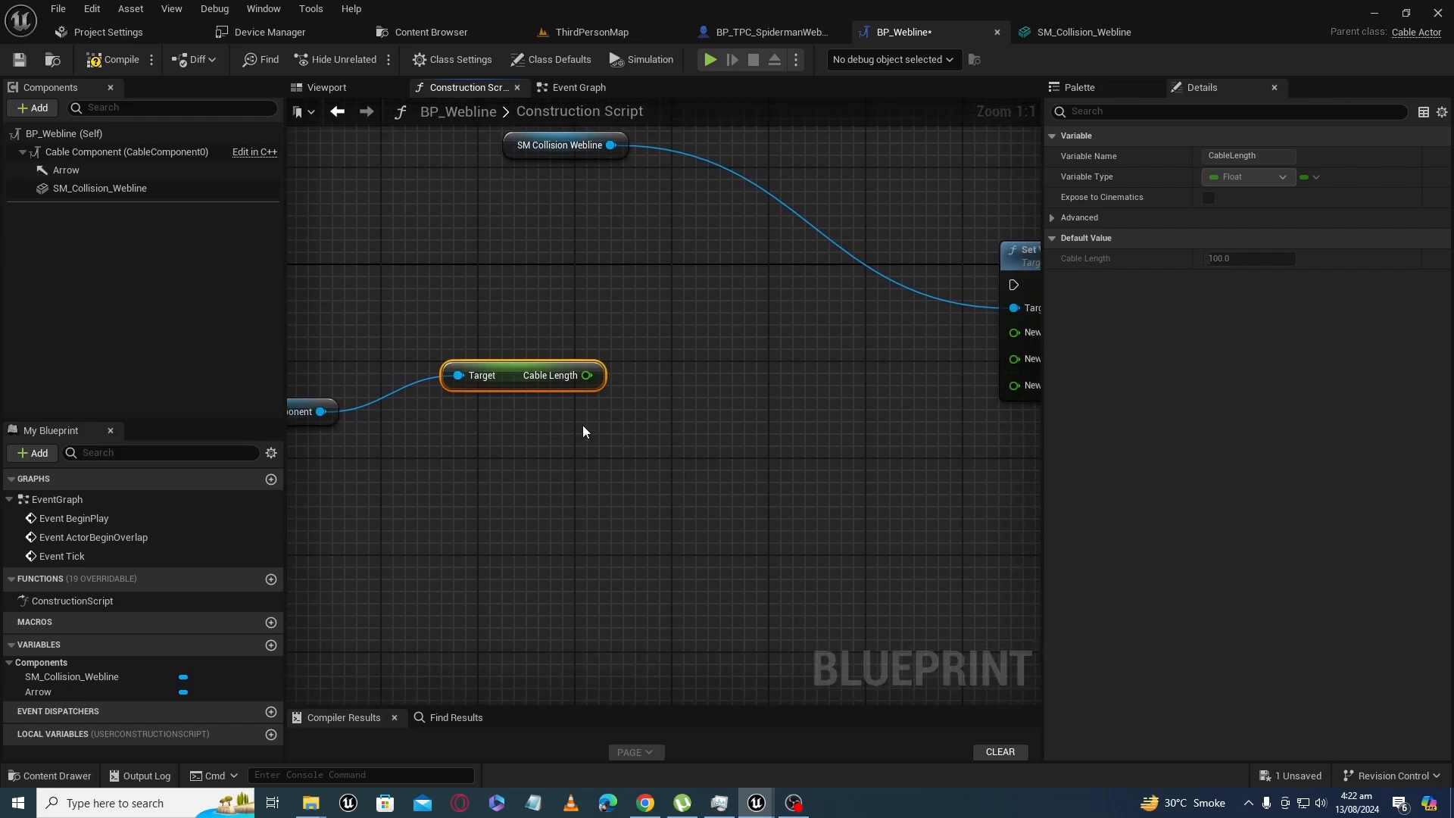
# Examine how the BP_TPC_SpidermanWebLine event graph derives Cable Length from the vector length.
pyautogui.click(784, 35)
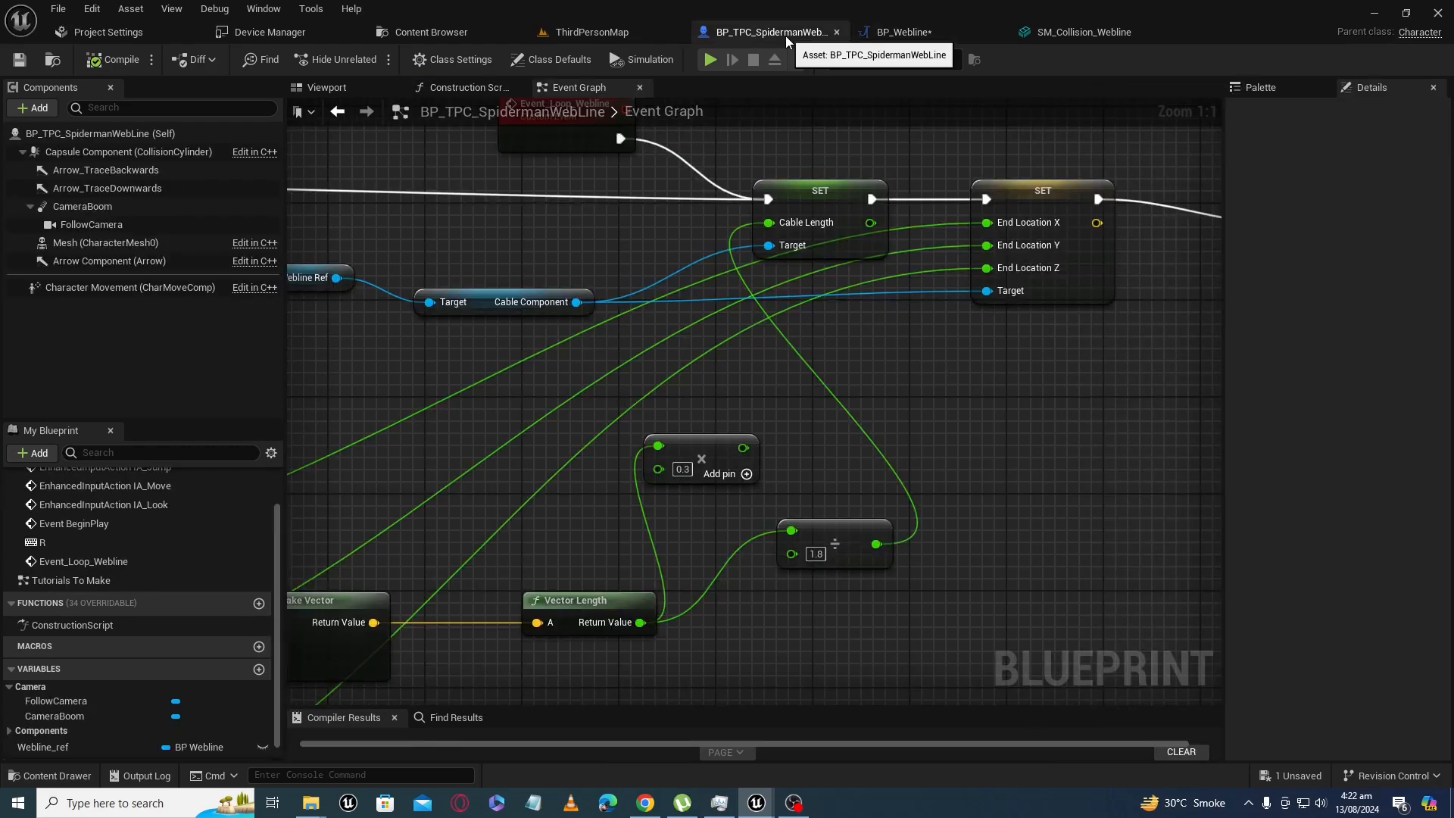
pyautogui.moveTo(729, 327); pyautogui.dragTo(731, 274, button='right')
pyautogui.moveTo(709, 349); pyautogui.dragTo(696, 335)
pyautogui.moveTo(818, 129); pyautogui.dragTo(757, 239, button='right')
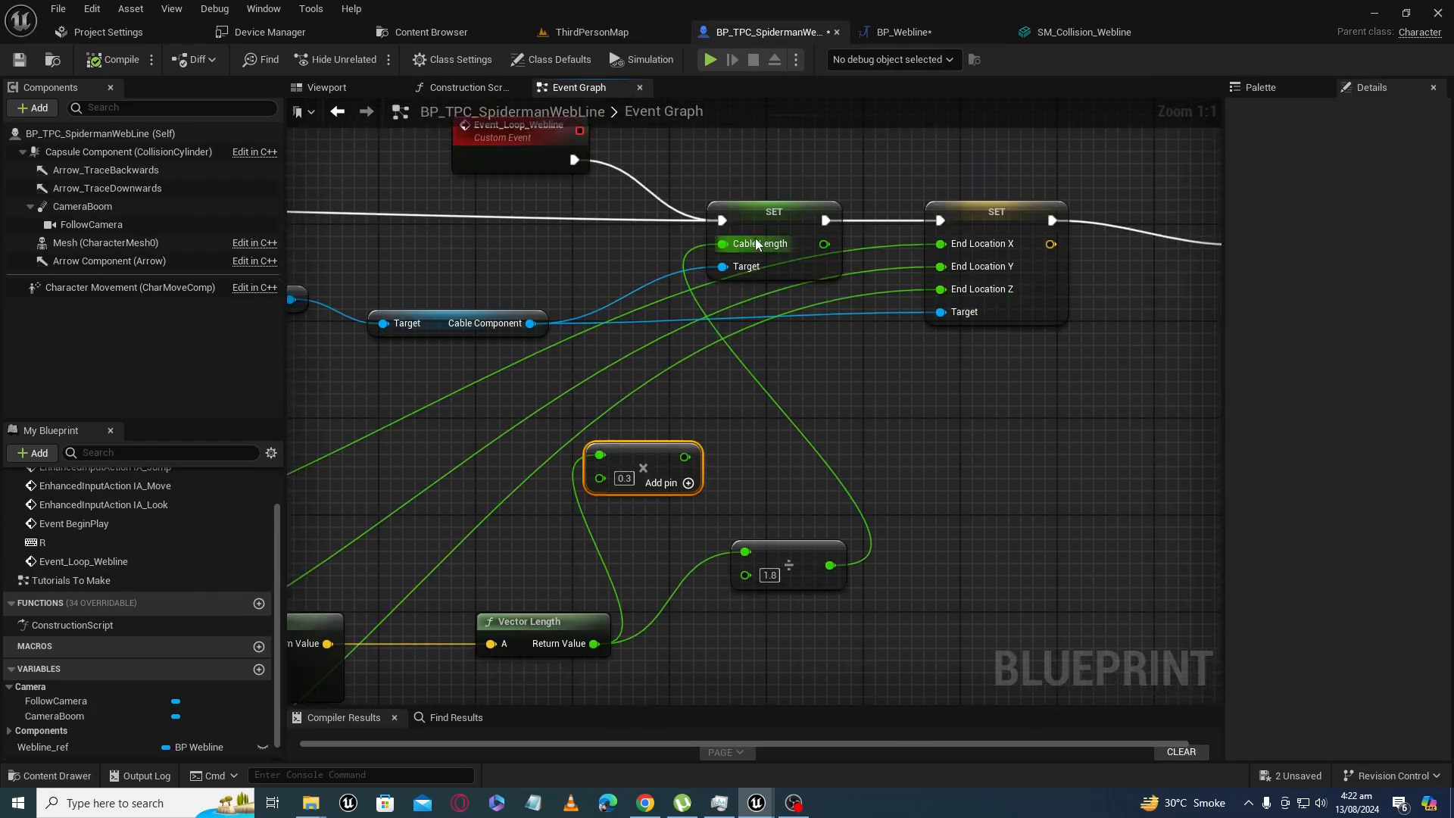
pyautogui.moveTo(764, 490); pyautogui.dragTo(733, 375, button='right')
pyautogui.click(759, 436)
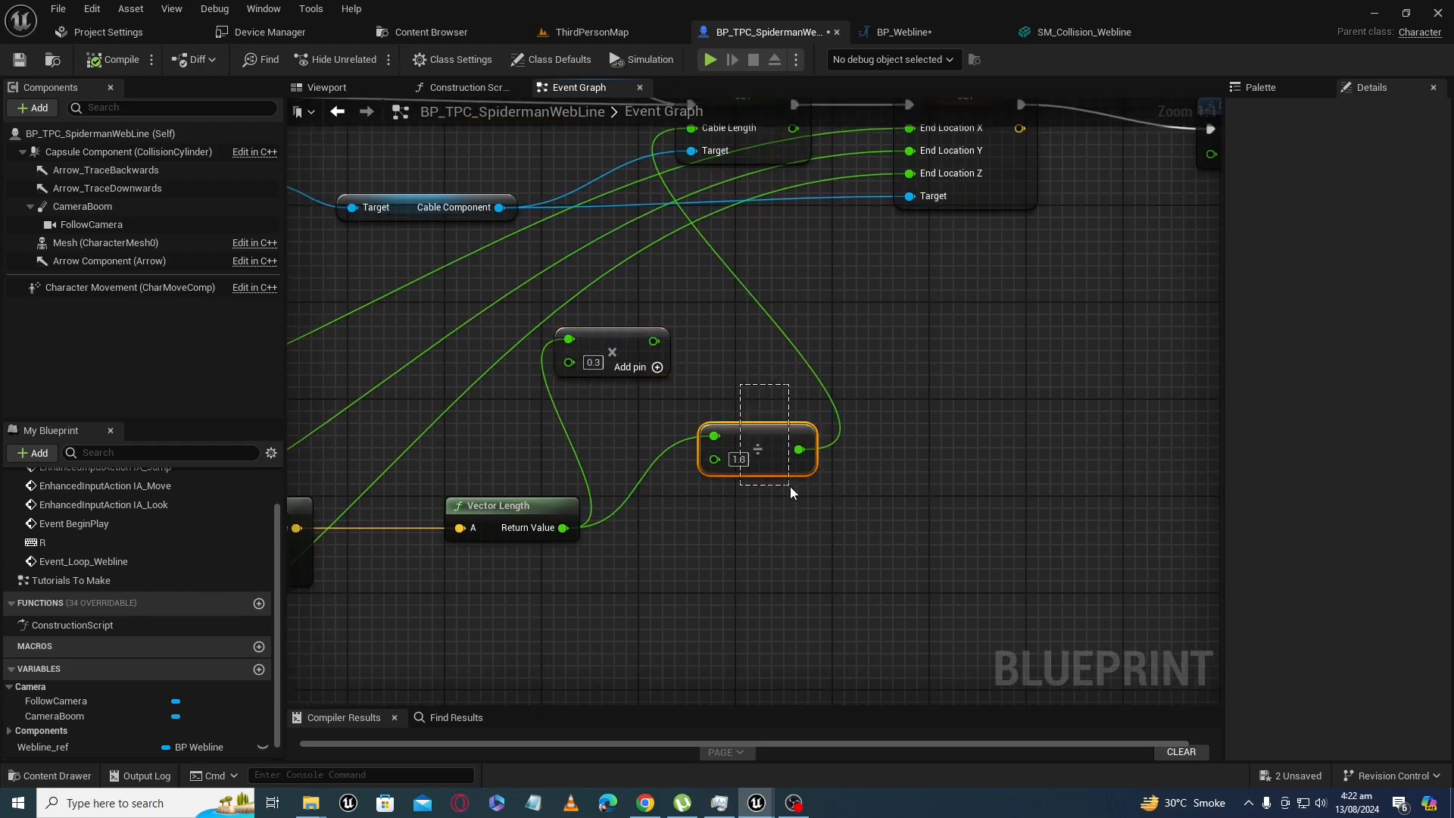
pyautogui.moveTo(873, 325); pyautogui.dragTo(849, 399, button='right')
# Return to BP_Webline and add an absolute value (ABS) node fed by Cable Length.
pyautogui.click(901, 32)
pyautogui.moveTo(649, 429); pyautogui.dragTo(694, 419, button='right')
pyautogui.moveTo(557, 402); pyautogui.dragTo(612, 485)
pyautogui.write('abs')
pyautogui.press('Return')
pyautogui.moveTo(656, 508); pyautogui.dragTo(518, 482, button='right')
# Add a Map Range Unclamped node that takes the ABS result as its Value.
pyautogui.moveTo(550, 452); pyautogui.dragTo(635, 430)
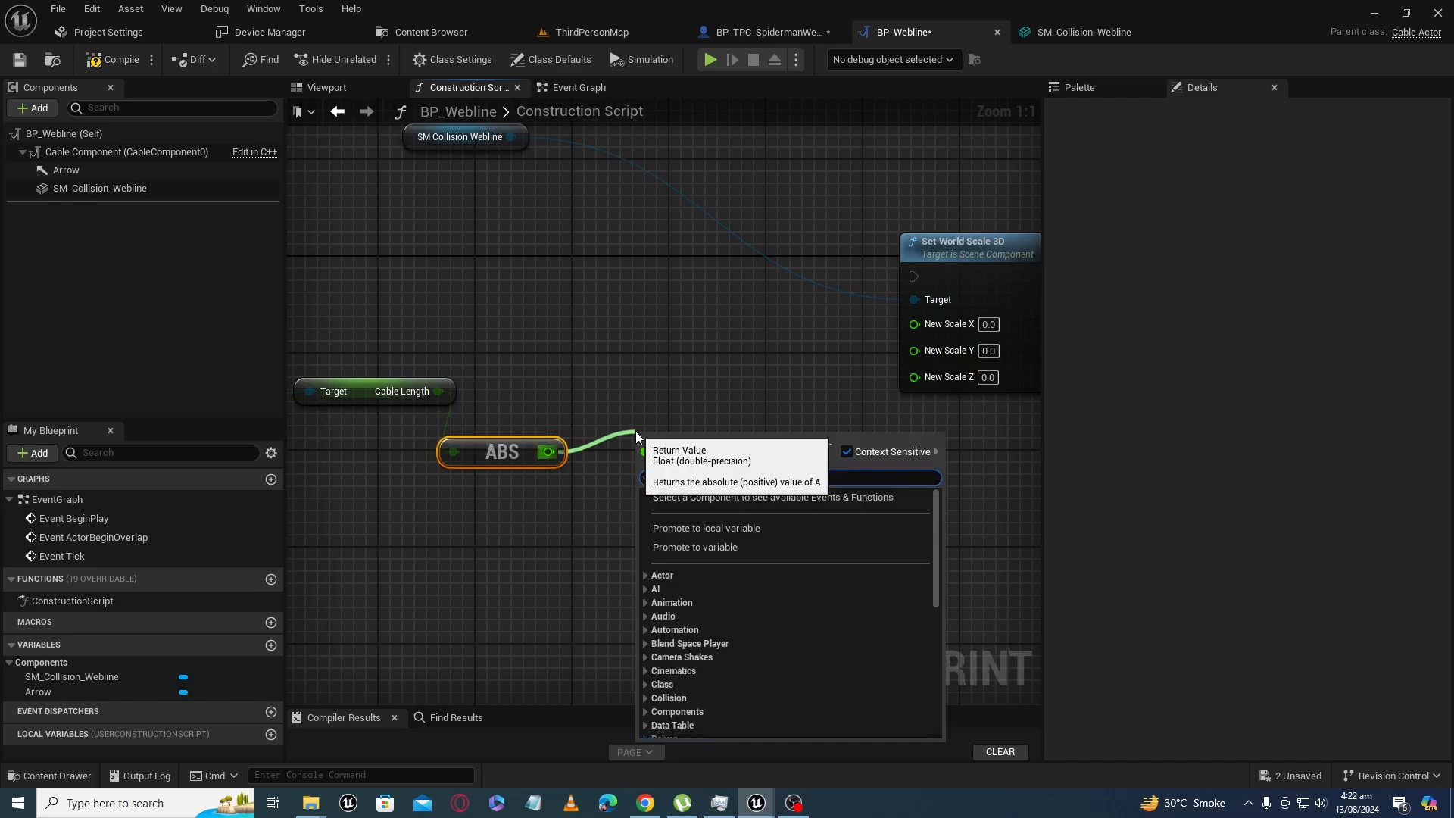
pyautogui.write('map range')
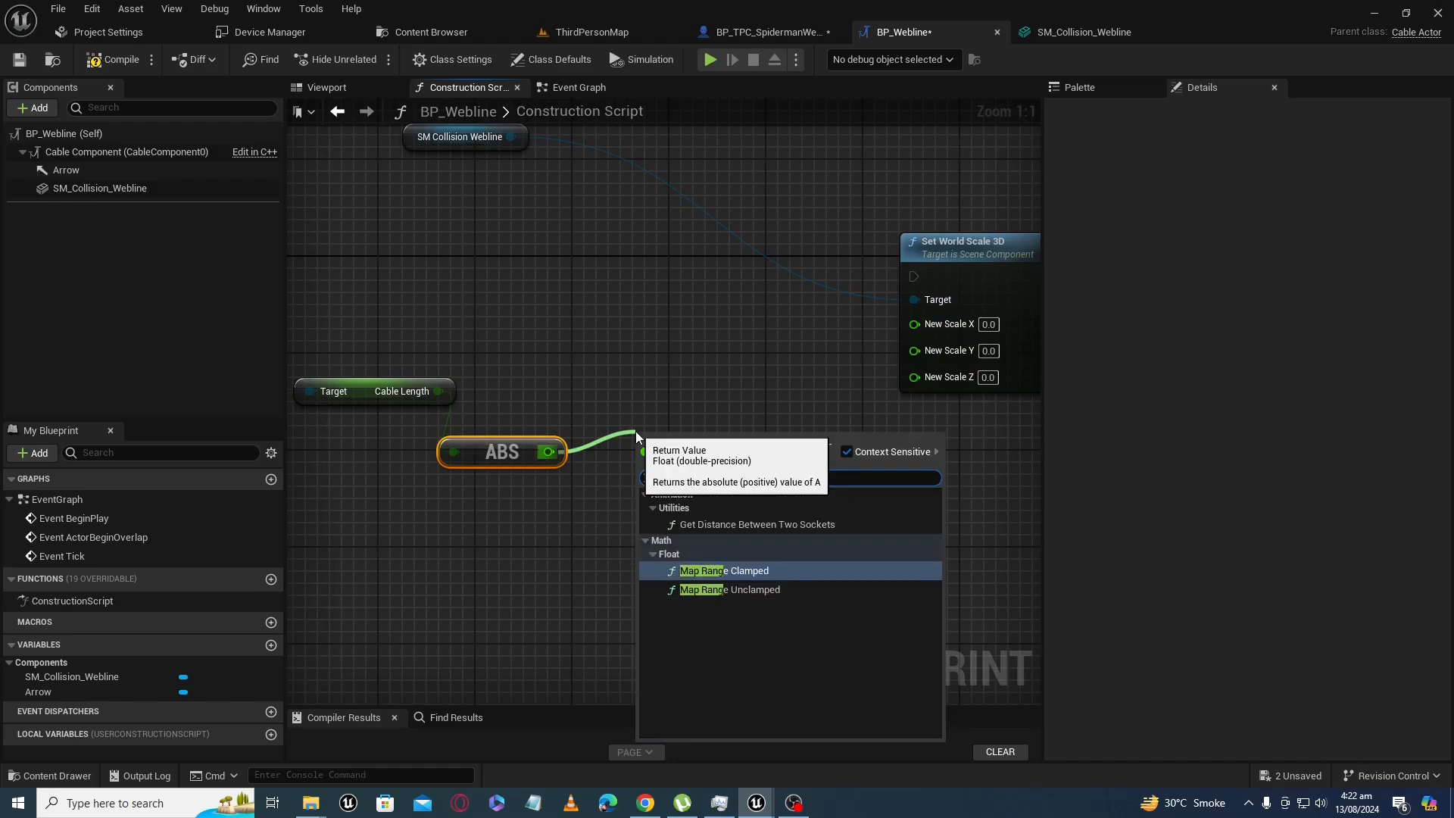
pyautogui.click(744, 590)
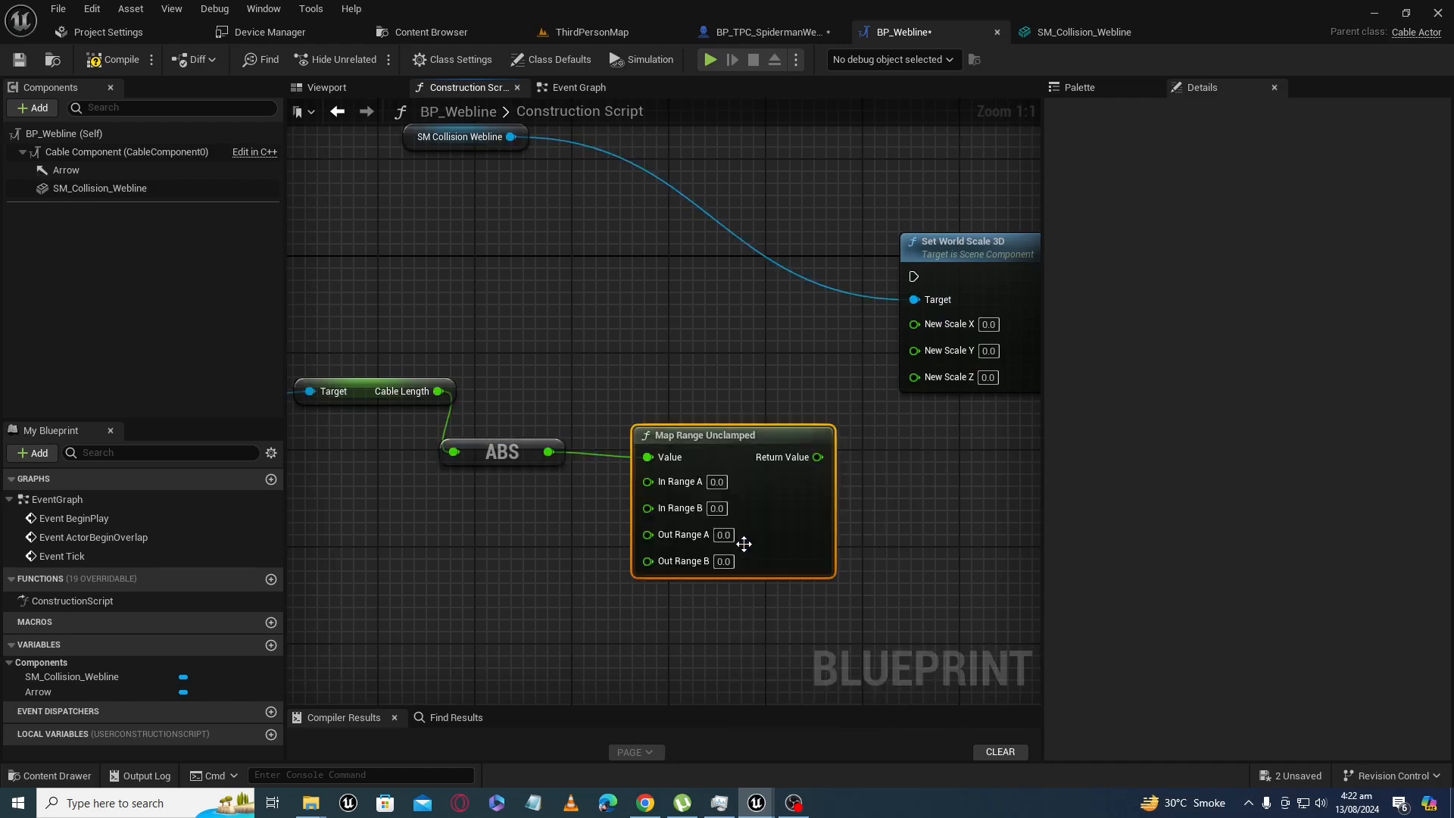
pyautogui.moveTo(722, 444); pyautogui.dragTo(710, 432)
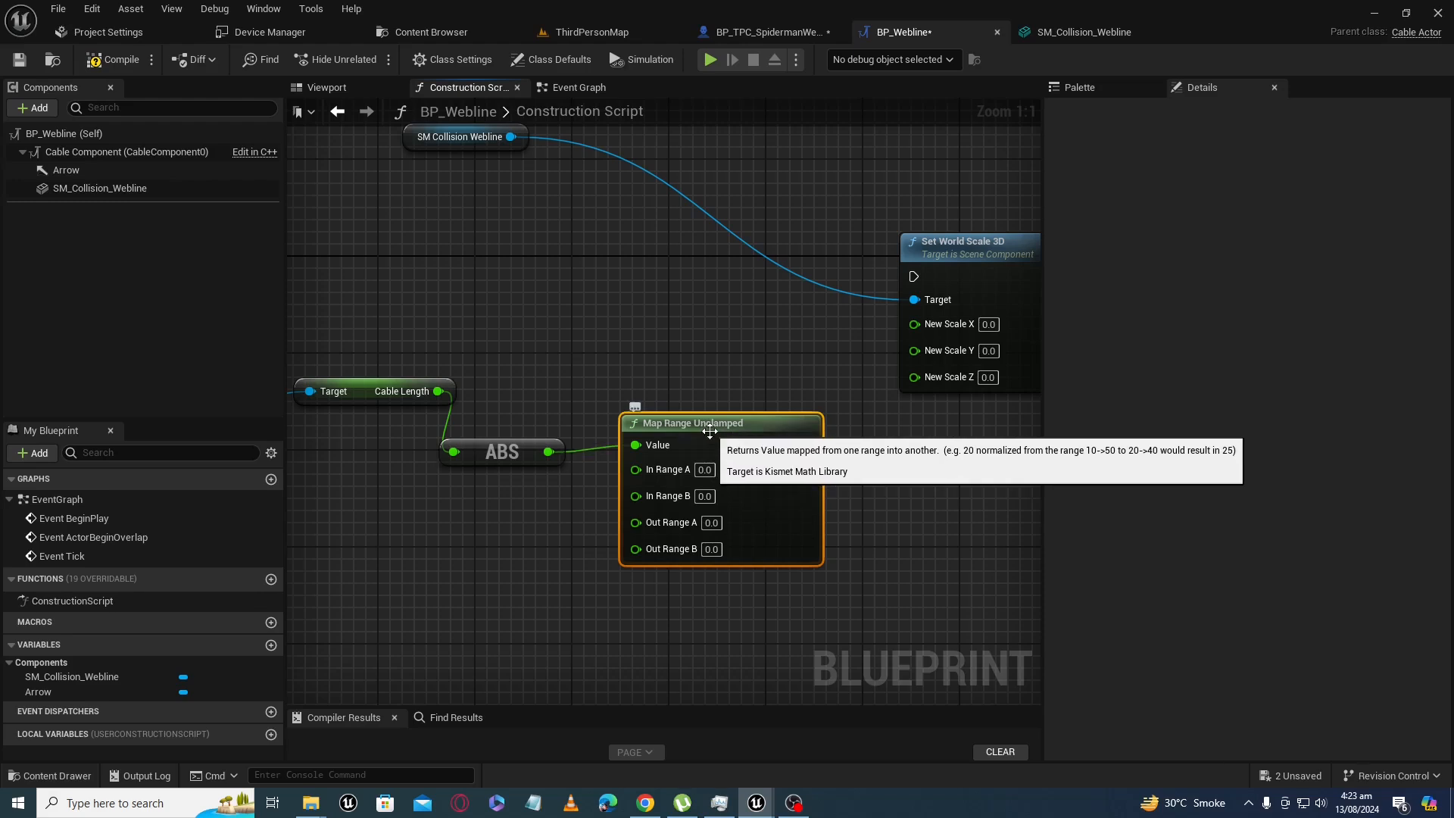
pyautogui.moveTo(590, 350); pyautogui.dragTo(684, 377, button='right')
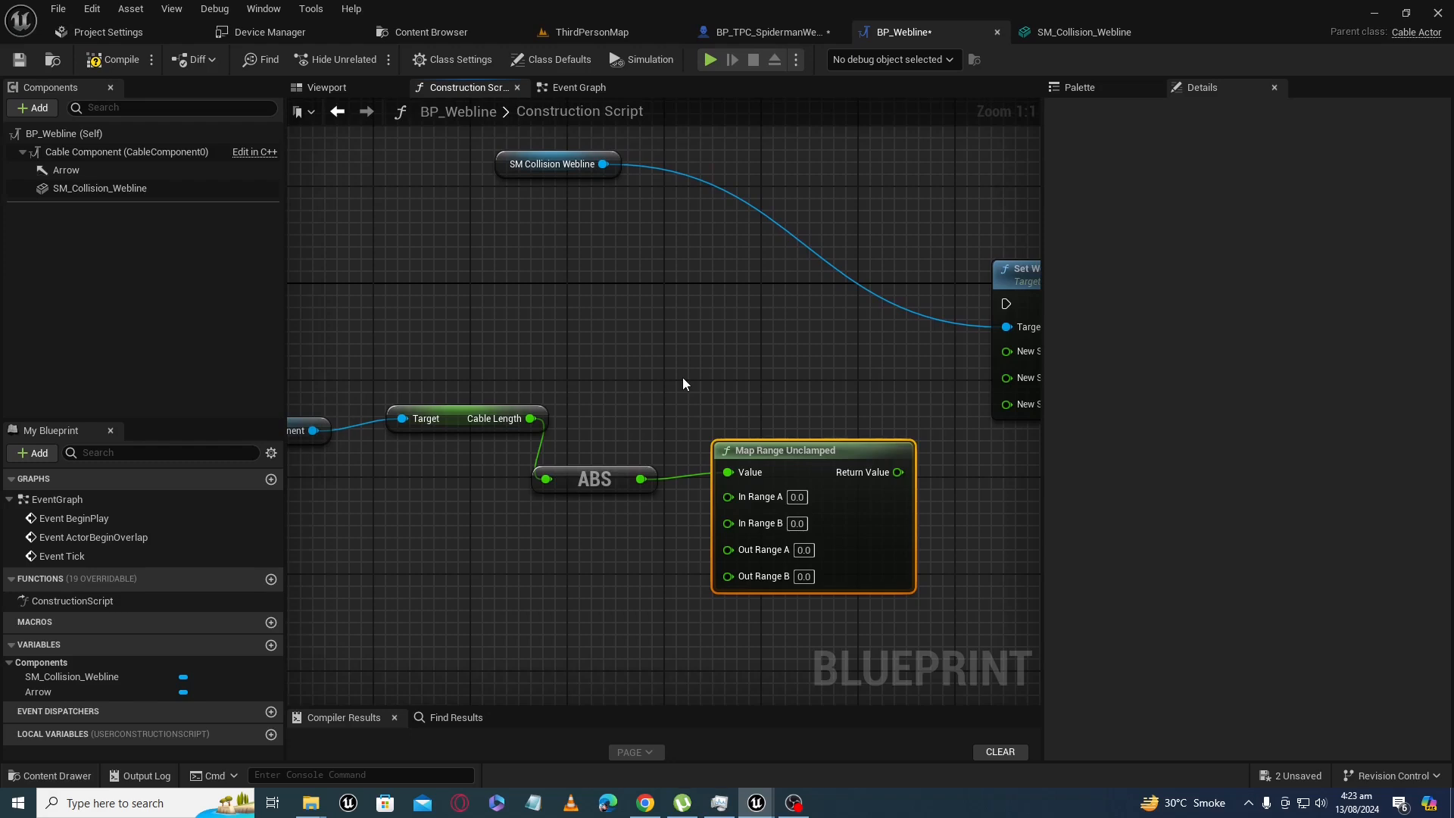
pyautogui.moveTo(894, 412); pyautogui.dragTo(735, 433, button='right')
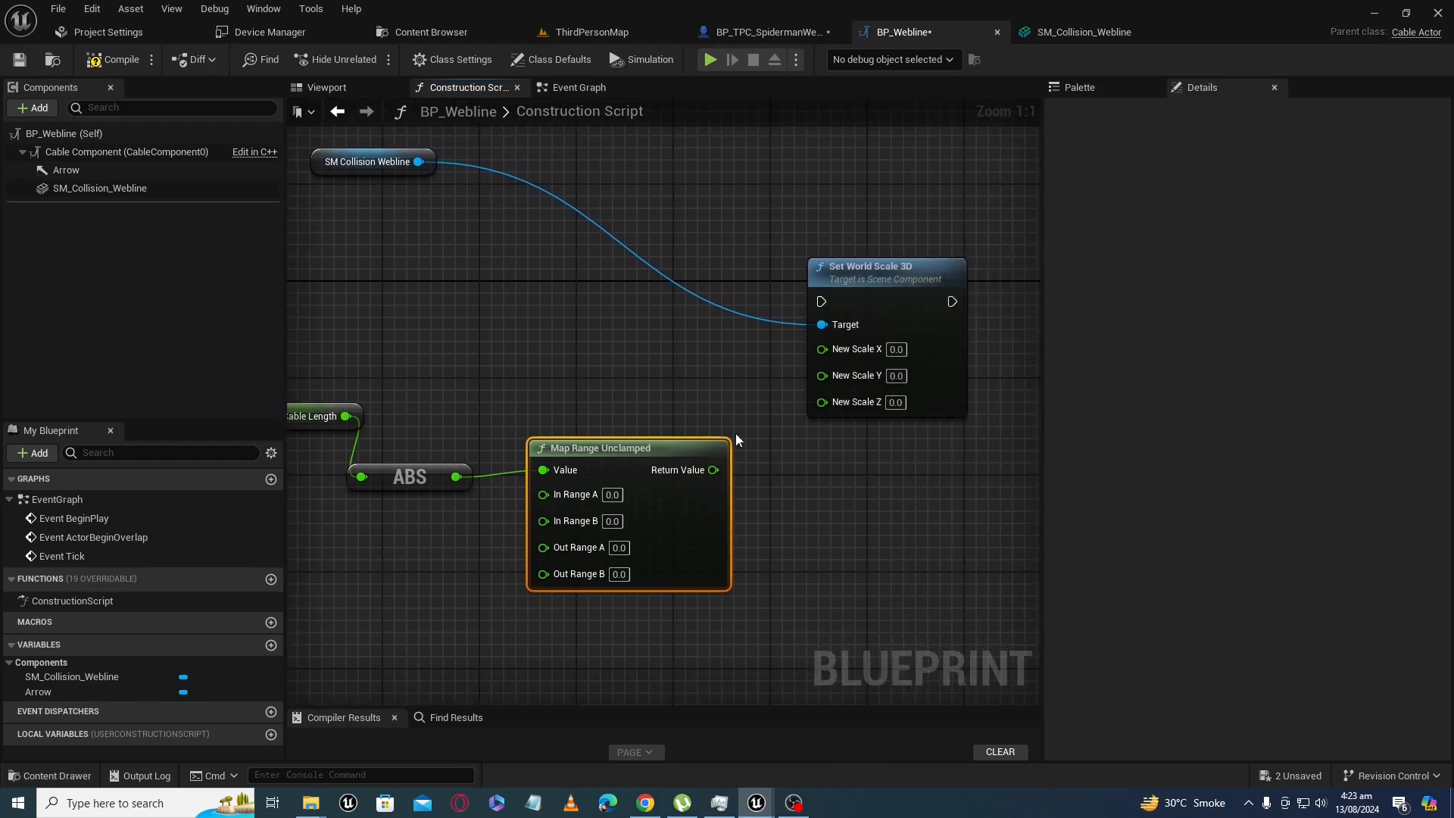
# Set New Scale Z to 0.1 and New Scale X to 0.4 on the Set World Scale 3D node.
pyautogui.moveTo(843, 420); pyautogui.dragTo(836, 539, button='right')
pyautogui.click(822, 463)
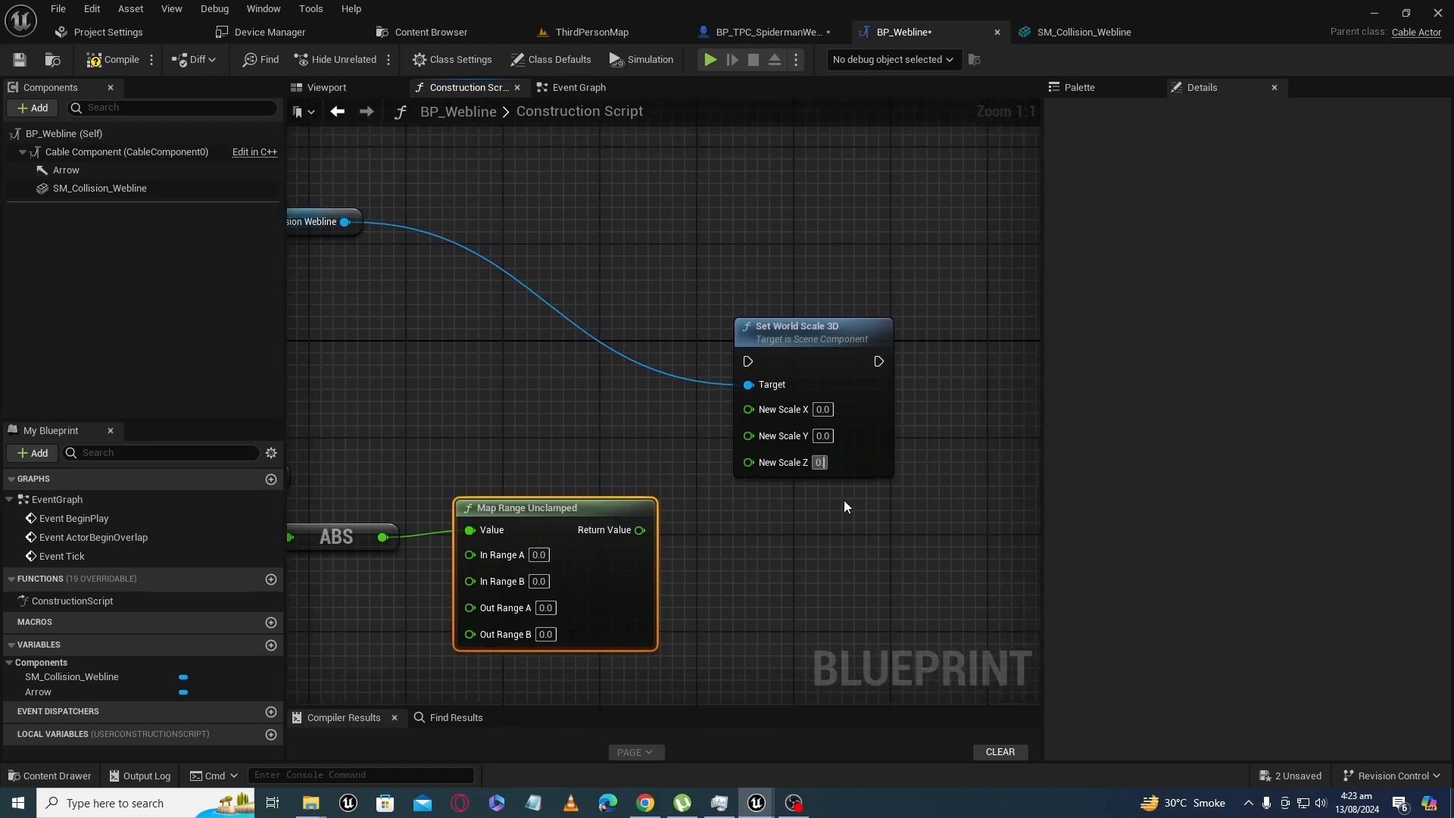
pyautogui.click(827, 409)
pyautogui.write('0.4')
pyautogui.press('Return')
pyautogui.moveTo(759, 583)
pyautogui.mouseDown(button='right')
pyautogui.moveTo(772, 578)
pyautogui.moveTo(765, 561)
pyautogui.mouseUp(button='right')
# Multiply the Map Range Unclamped return value by 0.8 and connect the product to New Scale Y of Set World Scale 3D.
pyautogui.moveTo(562, 489); pyautogui.dragTo(513, 524)
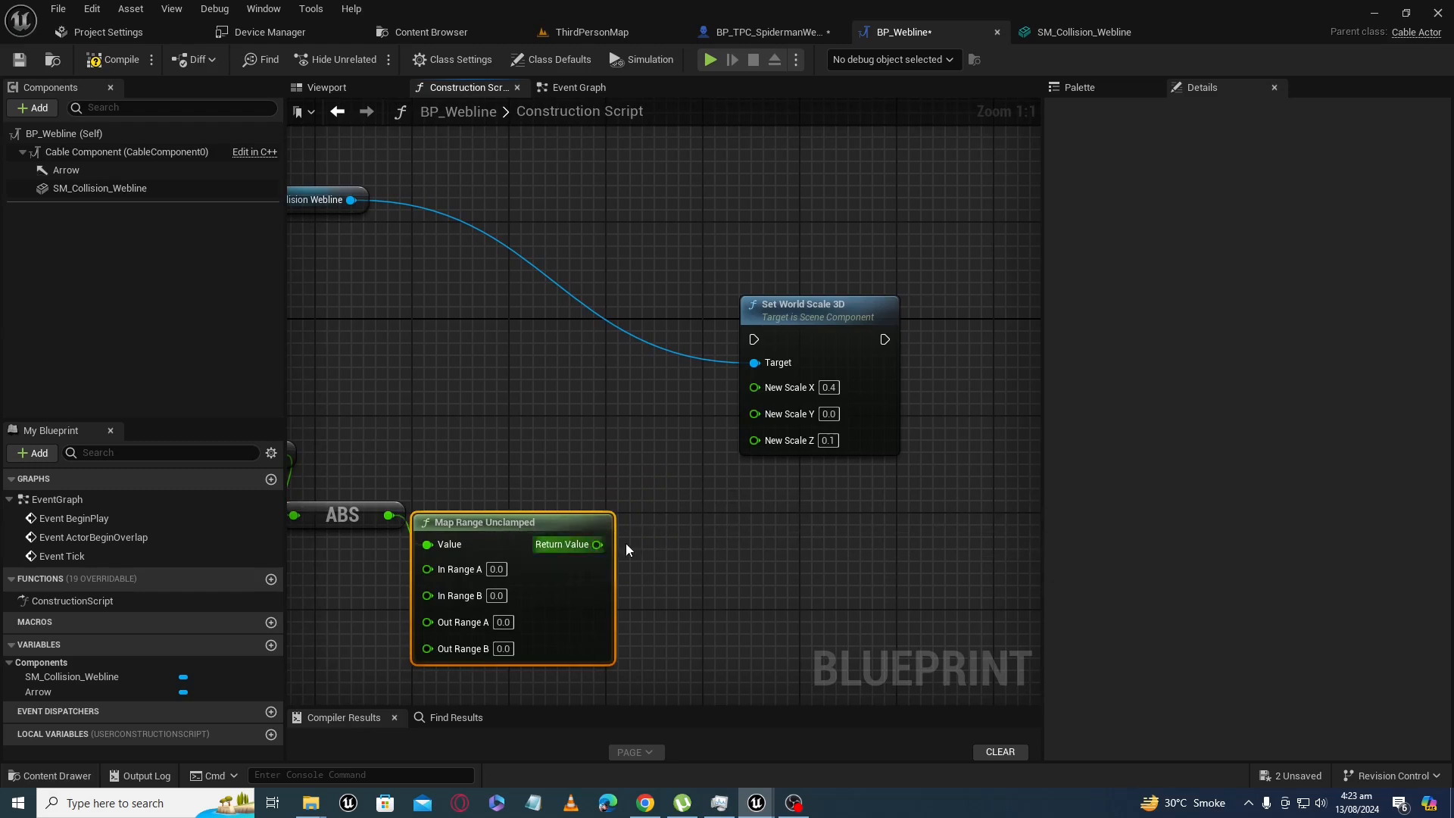
pyautogui.moveTo(616, 547); pyautogui.dragTo(539, 507, button='right')
pyautogui.moveTo(521, 506); pyautogui.dragTo(632, 533)
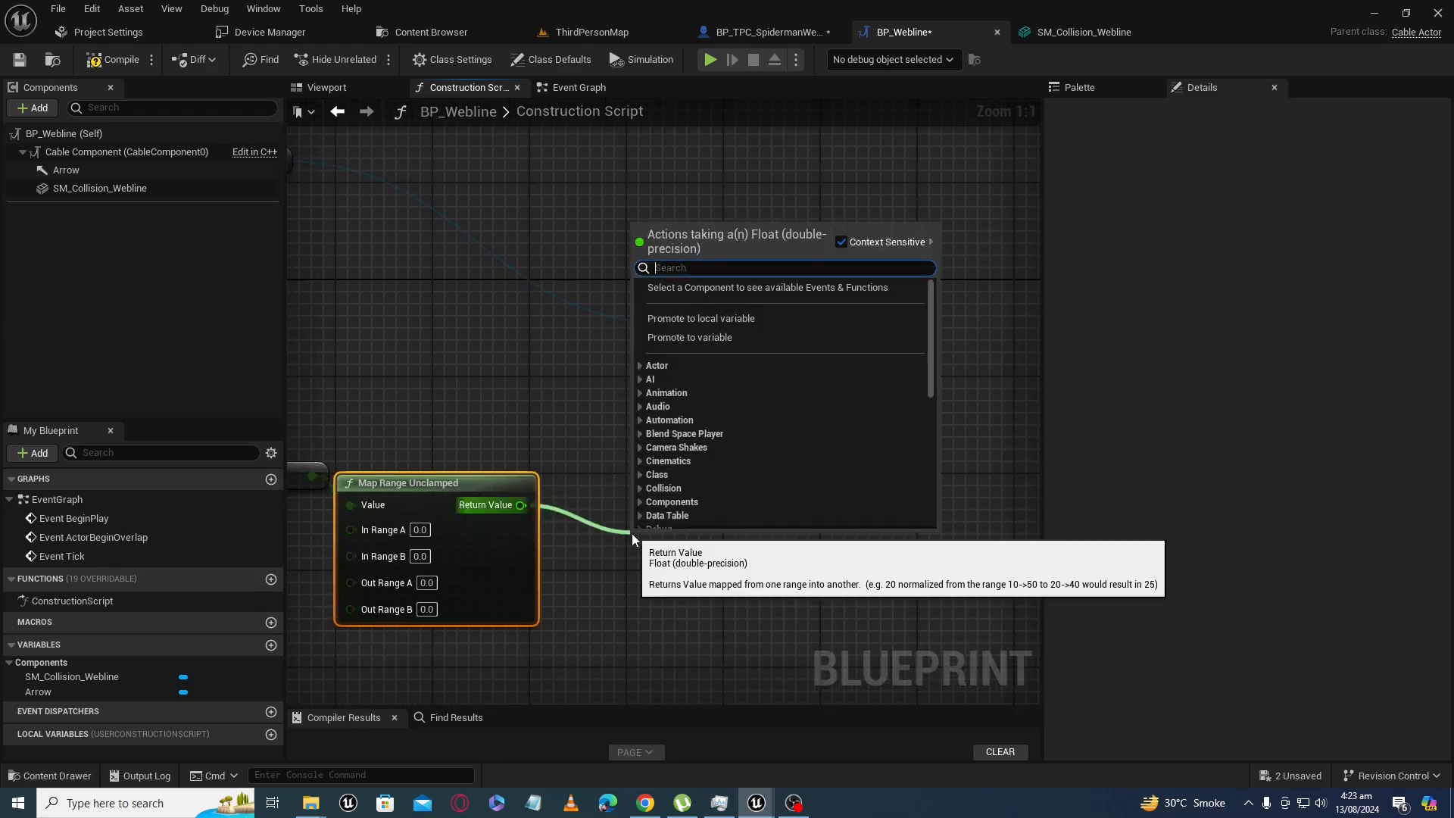
pyautogui.write('*')
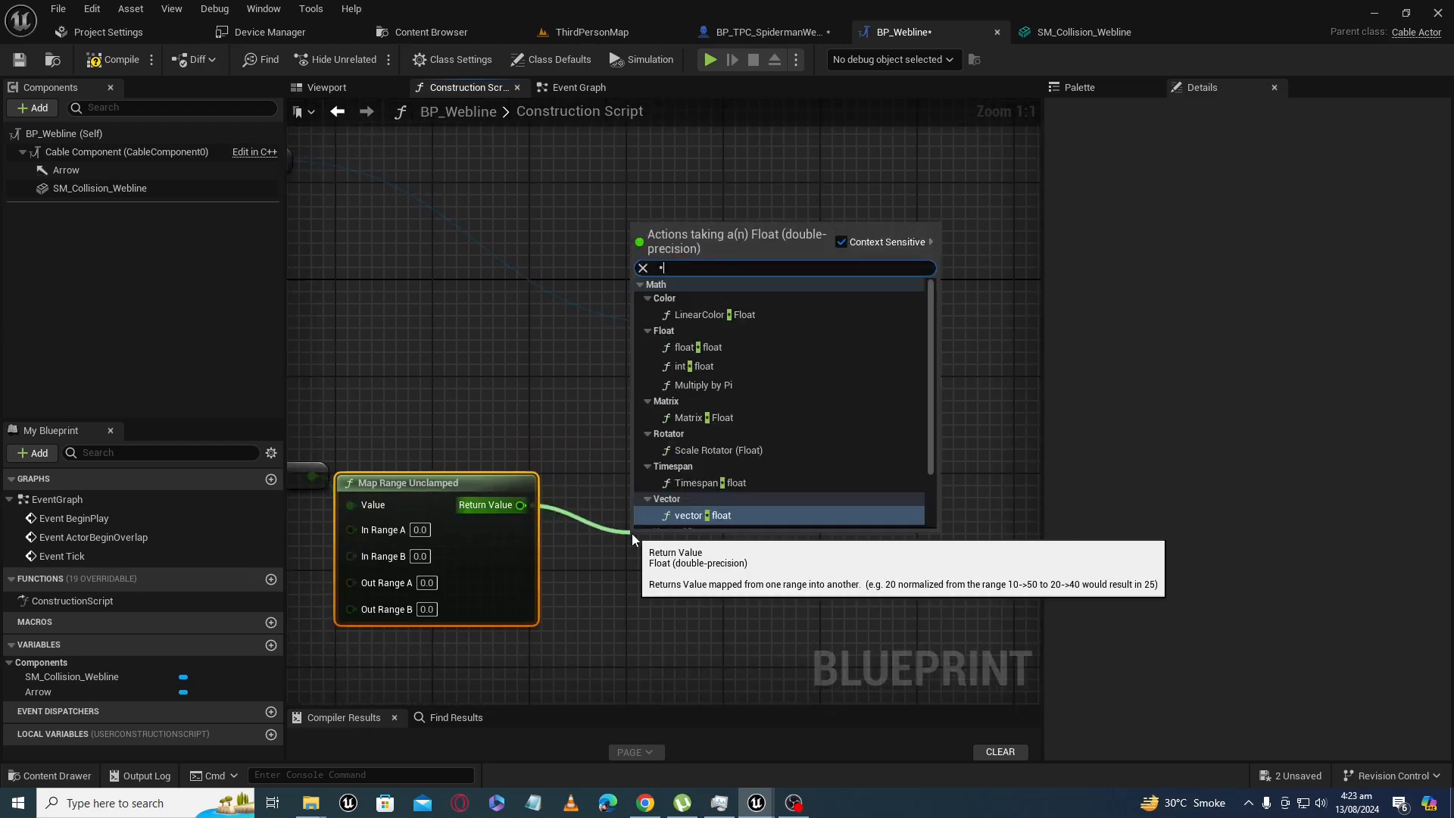
pyautogui.click(701, 347)
pyautogui.moveTo(653, 575); pyautogui.dragTo(619, 538, button='right')
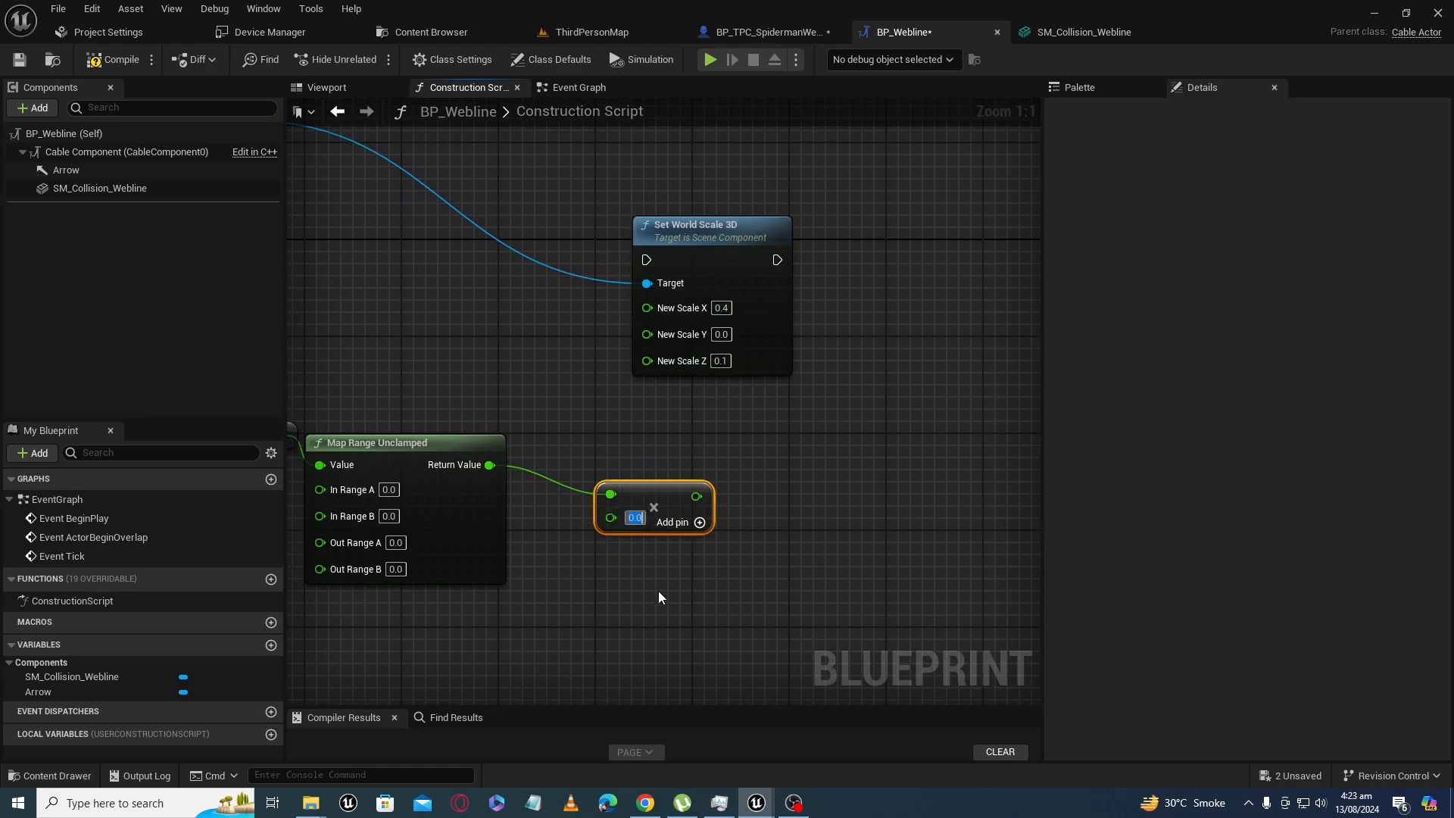
pyautogui.write('0.8')
pyautogui.press('Return')
pyautogui.moveTo(696, 496); pyautogui.dragTo(651, 334)
pyautogui.moveTo(681, 252); pyautogui.dragTo(765, 250)
# Set In Range B to 5000 and Out Range B to 50 on the Map Range Unclamped node.
pyautogui.moveTo(447, 465); pyautogui.dragTo(686, 403, button='right')
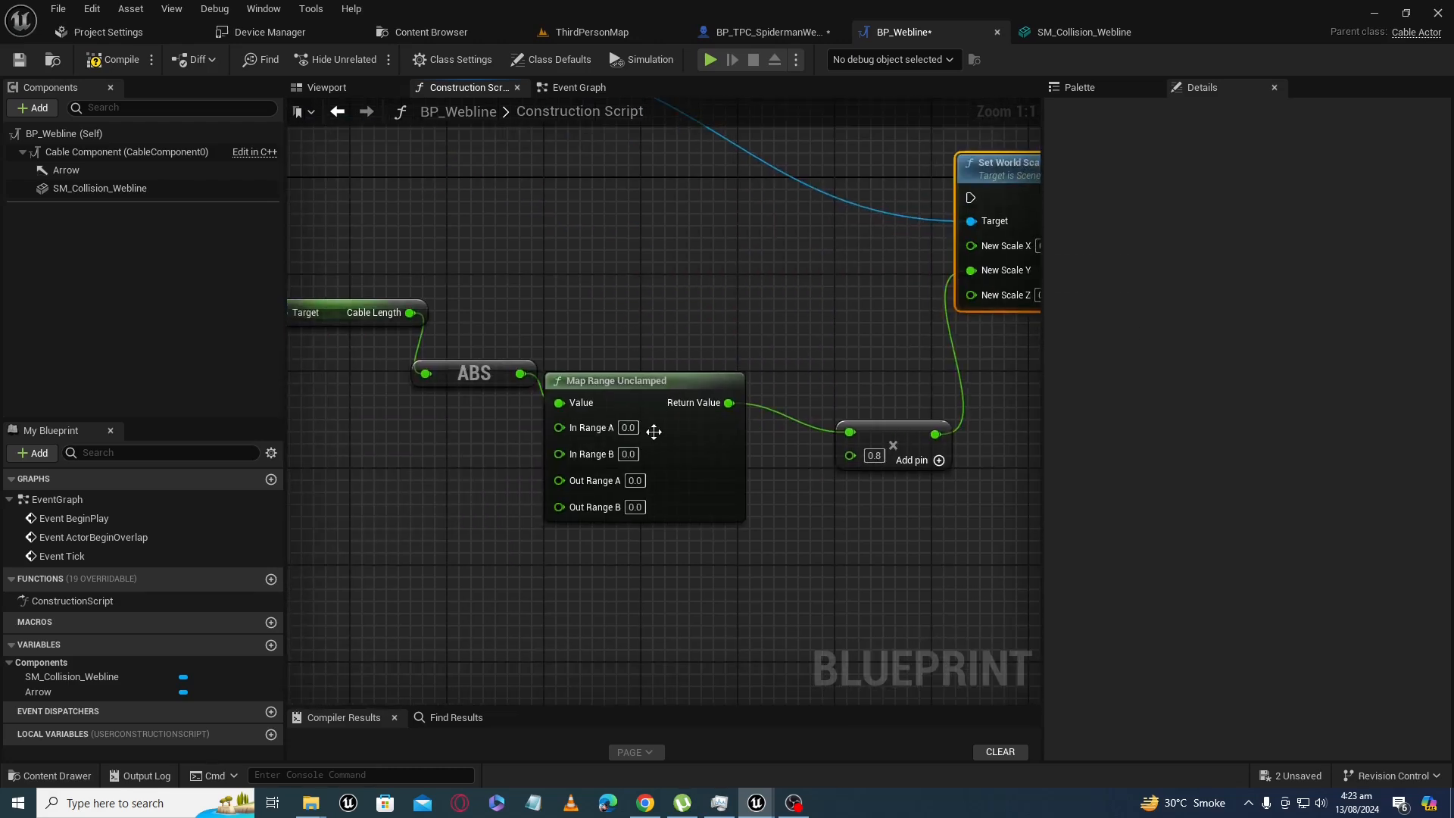
pyautogui.click(628, 455)
pyautogui.write('5000')
pyautogui.press('Return')
pyautogui.click(637, 507)
pyautogui.press('BackSpace')
pyautogui.press('BackSpace')
pyautogui.write('50')
pyautogui.press('Return')
pyautogui.click(593, 532)
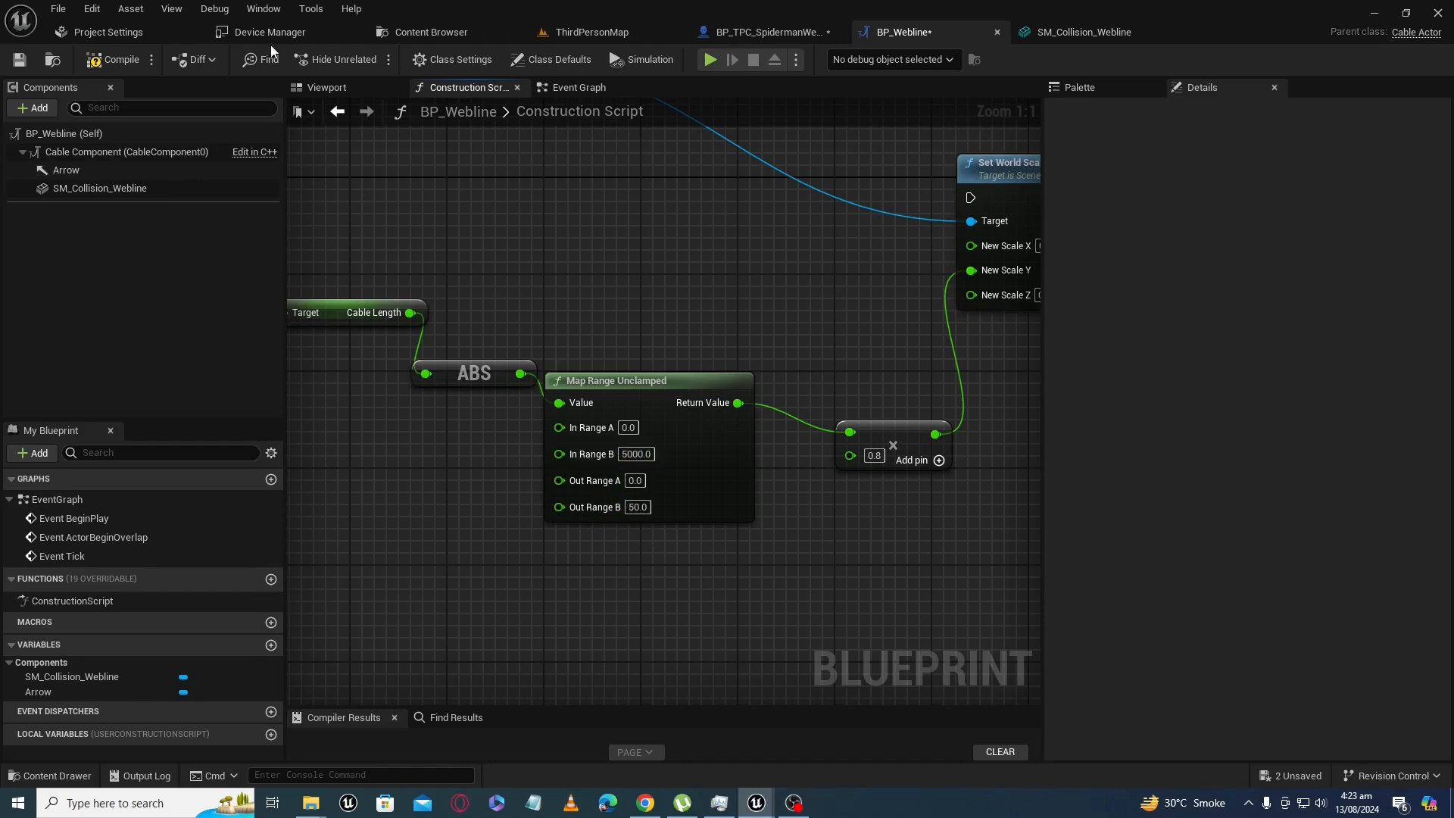
# Connect the Construction Script node's execution output to Set World Scale 3D.
pyautogui.click(350, 89)
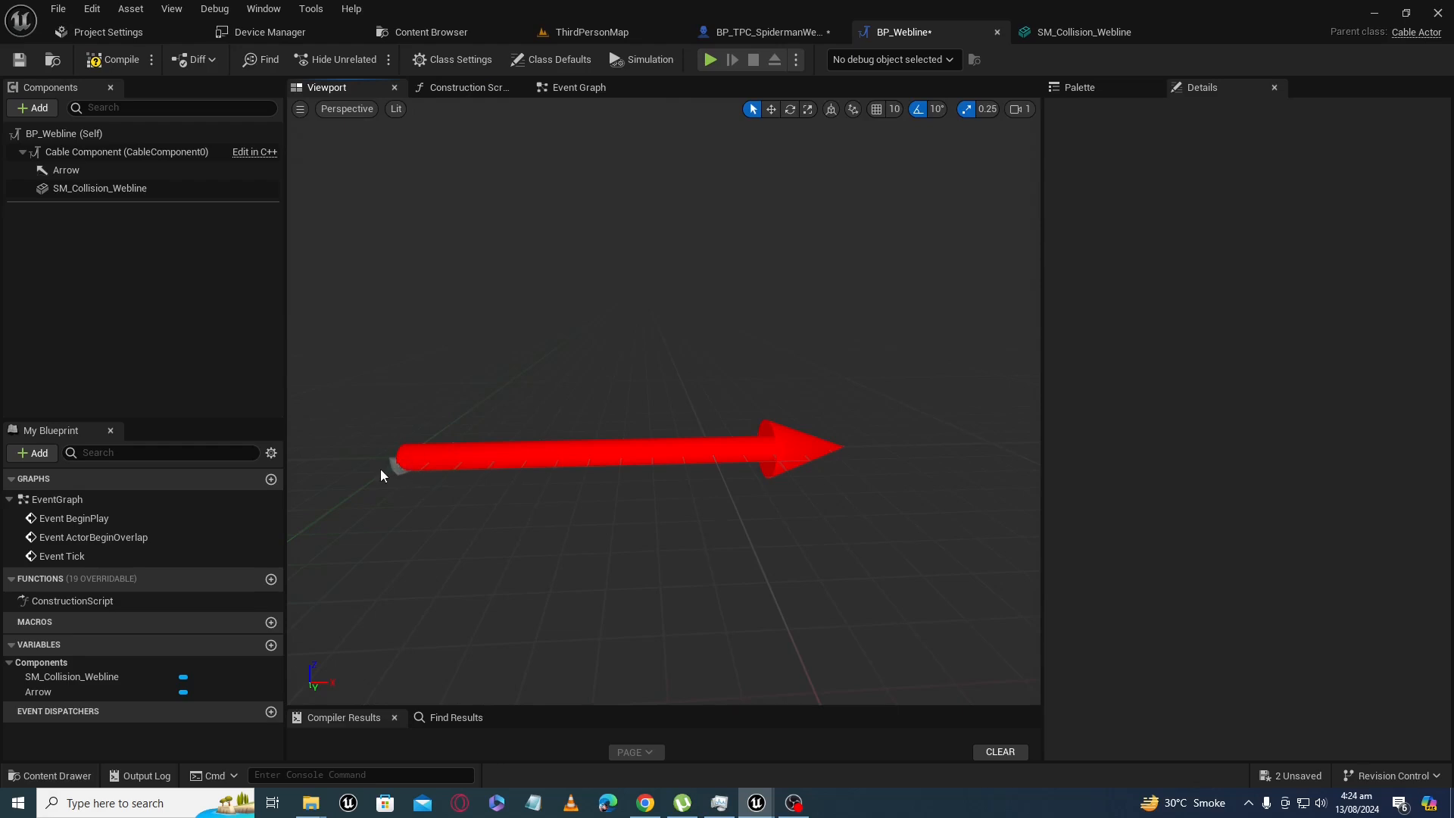
pyautogui.click(576, 88)
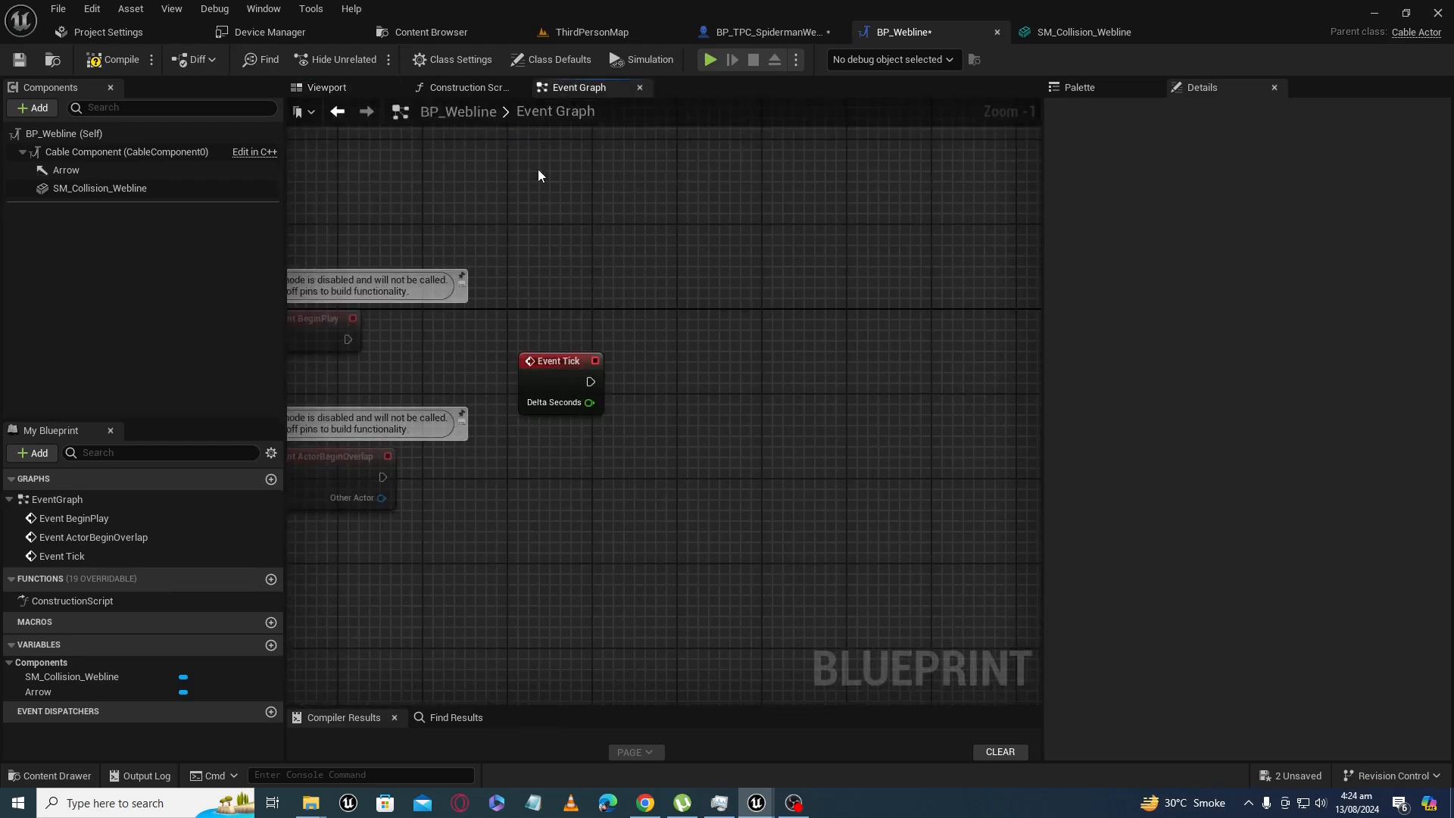
pyautogui.click(477, 88)
pyautogui.moveTo(738, 259); pyautogui.dragTo(982, 453, button='right')
pyautogui.moveTo(324, 405); pyautogui.dragTo(828, 405)
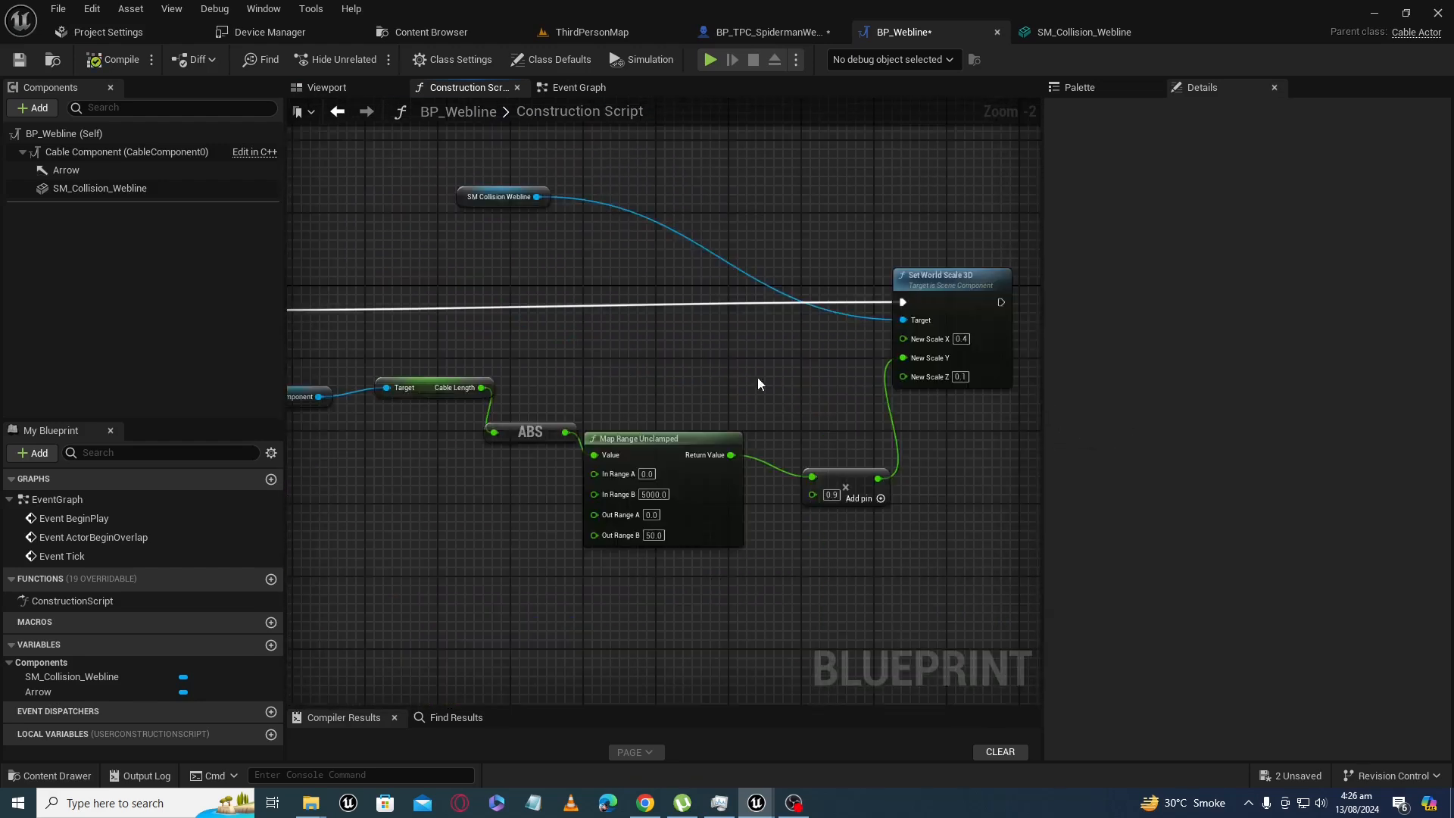
# Review the finished scaling node chain and save all modified assets.
pyautogui.moveTo(785, 372); pyautogui.dragTo(737, 315, button='right')
pyautogui.scroll(1, 743, 347)
pyautogui.scroll(1, 743, 346)
pyautogui.moveTo(682, 390); pyautogui.dragTo(740, 406, button='right')
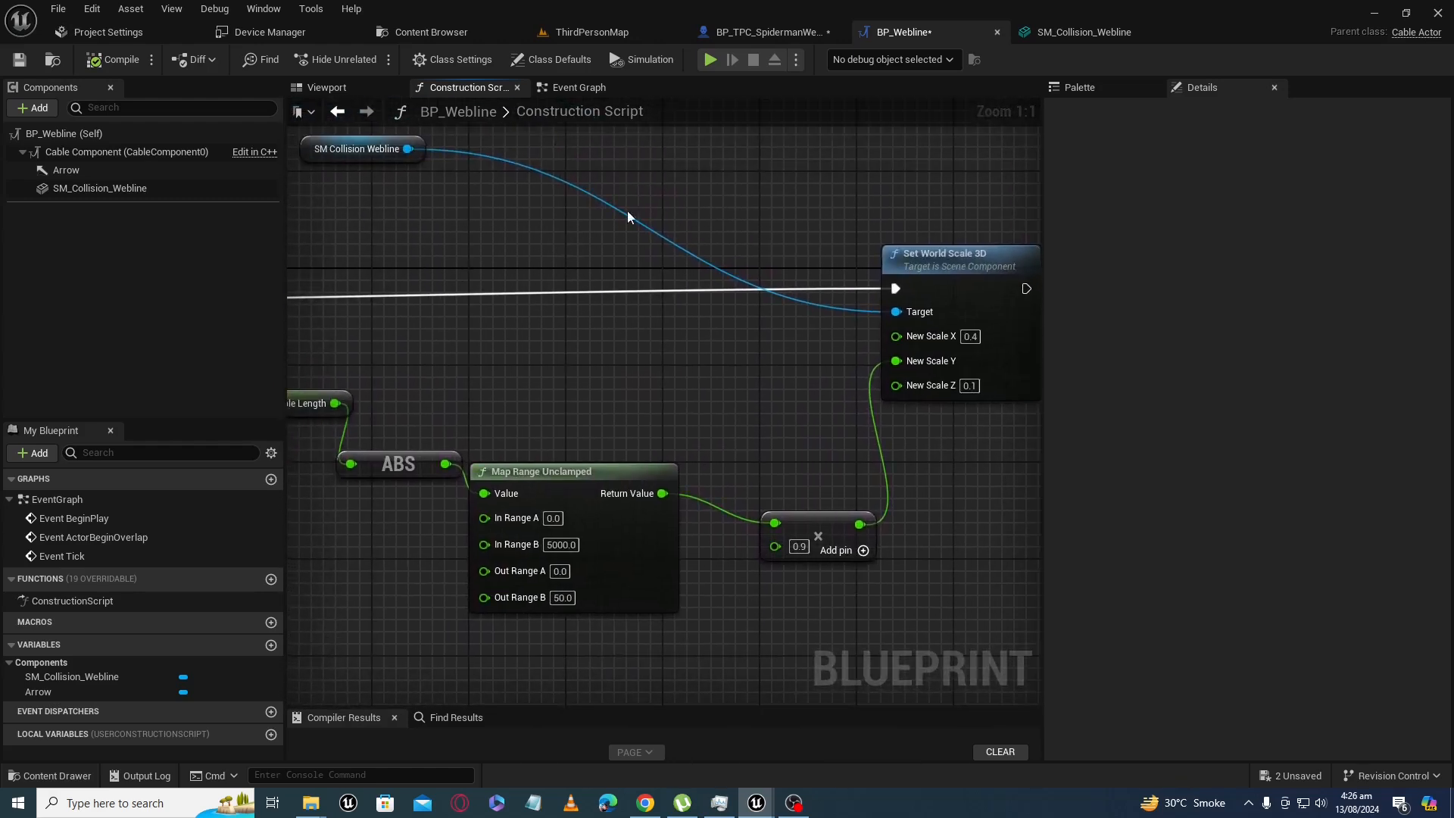
pyautogui.click(58, 9)
pyautogui.click(102, 80)
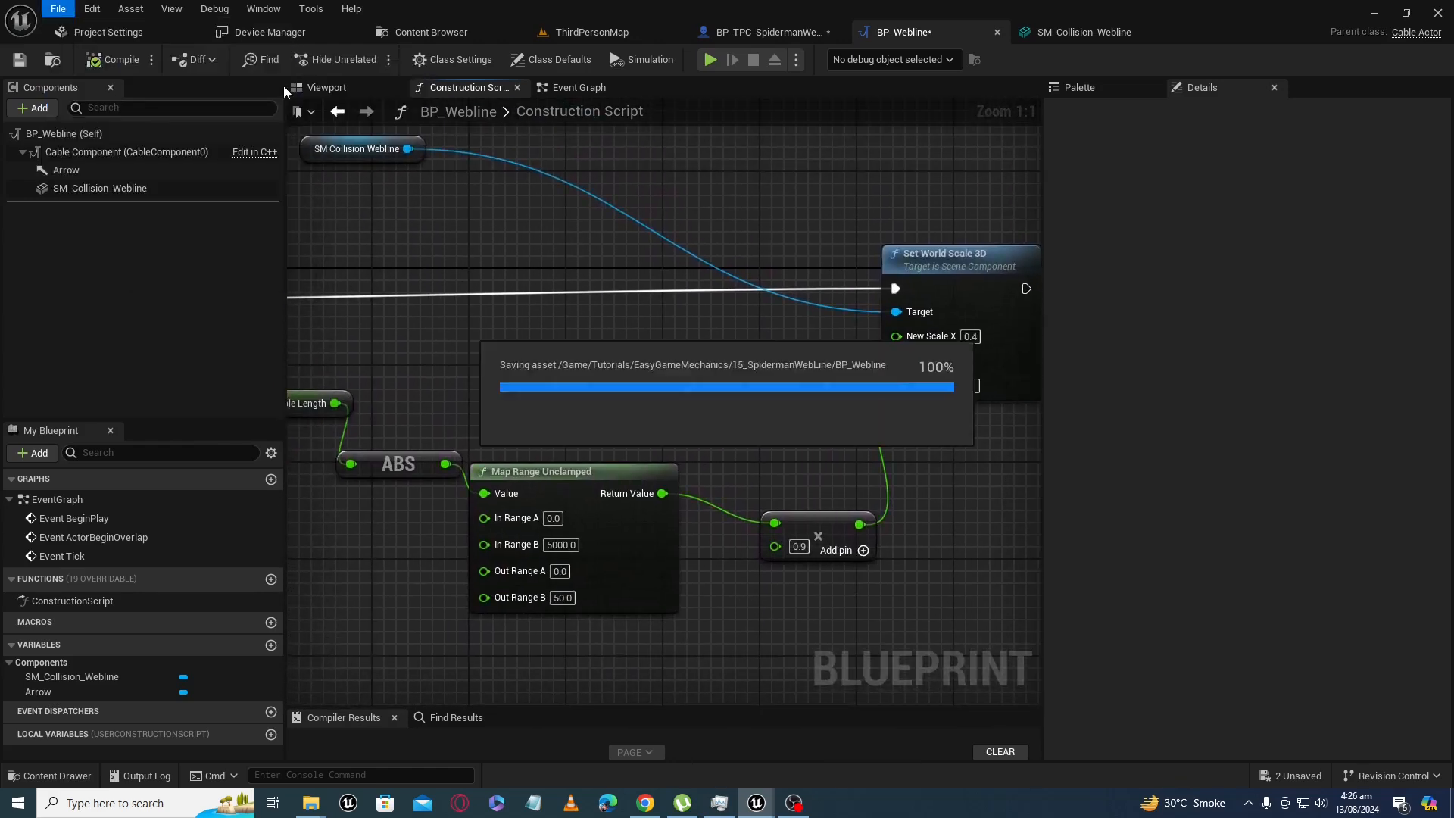
# Set the Cable Component's End Location X and Cable Length to 0 to check the collision mesh in BP_Webline's preview.
pyautogui.click(324, 95)
pyautogui.moveTo(608, 400); pyautogui.dragTo(629, 400, button='right')
pyautogui.click(607, 400)
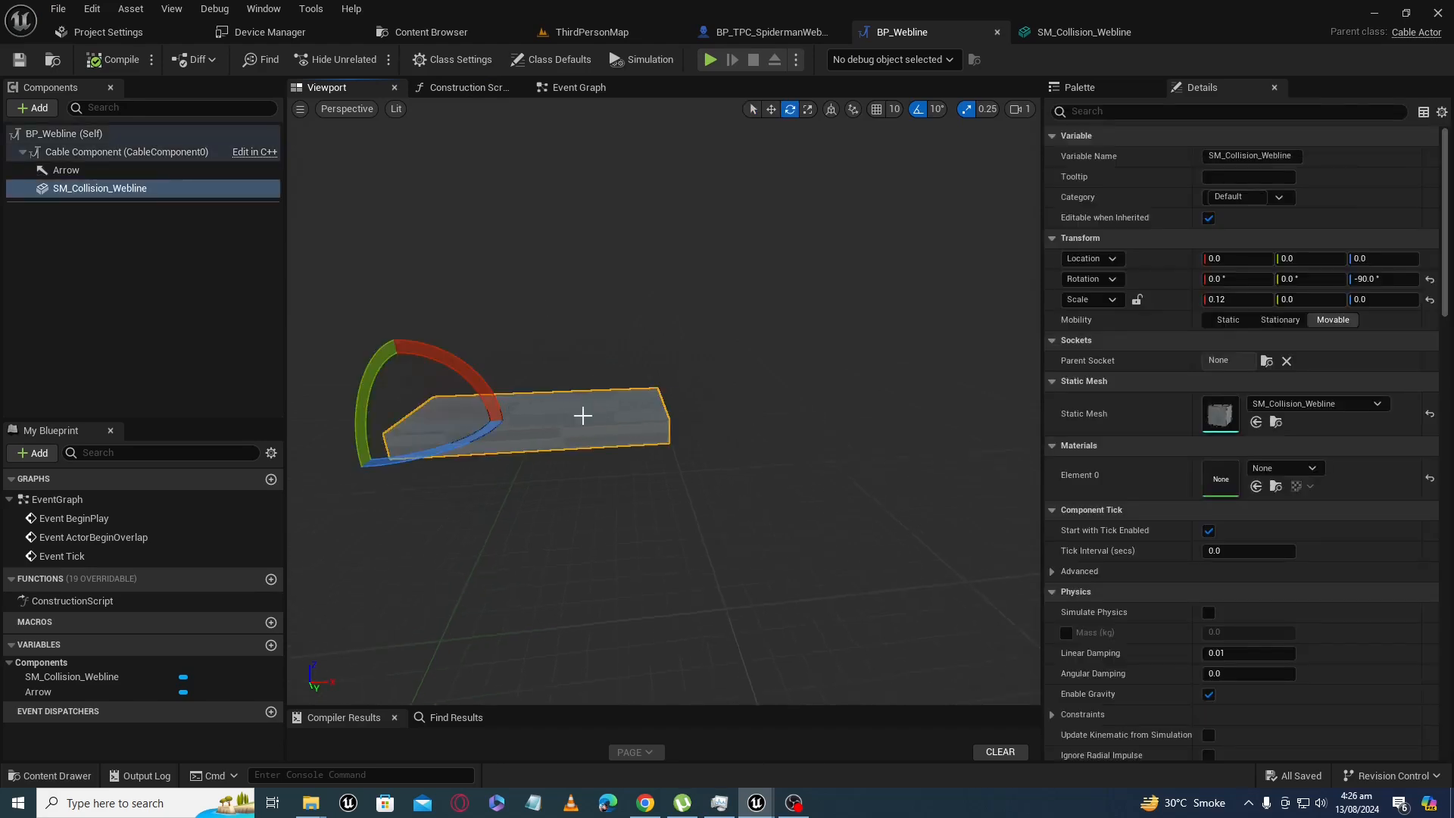
pyautogui.click(126, 151)
pyautogui.click(1235, 506)
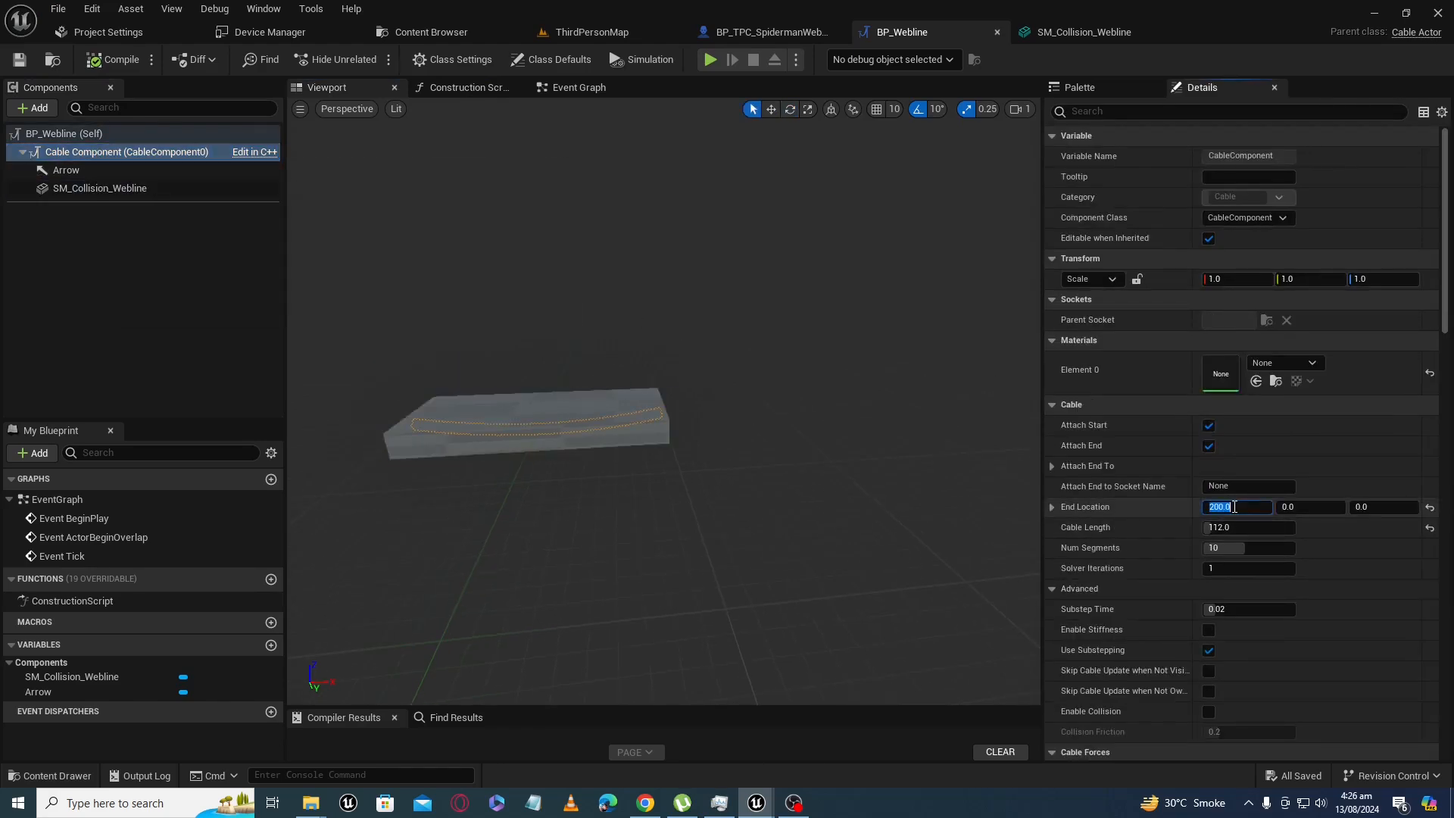
pyautogui.write('0')
pyautogui.click(1236, 527)
pyautogui.write('0')
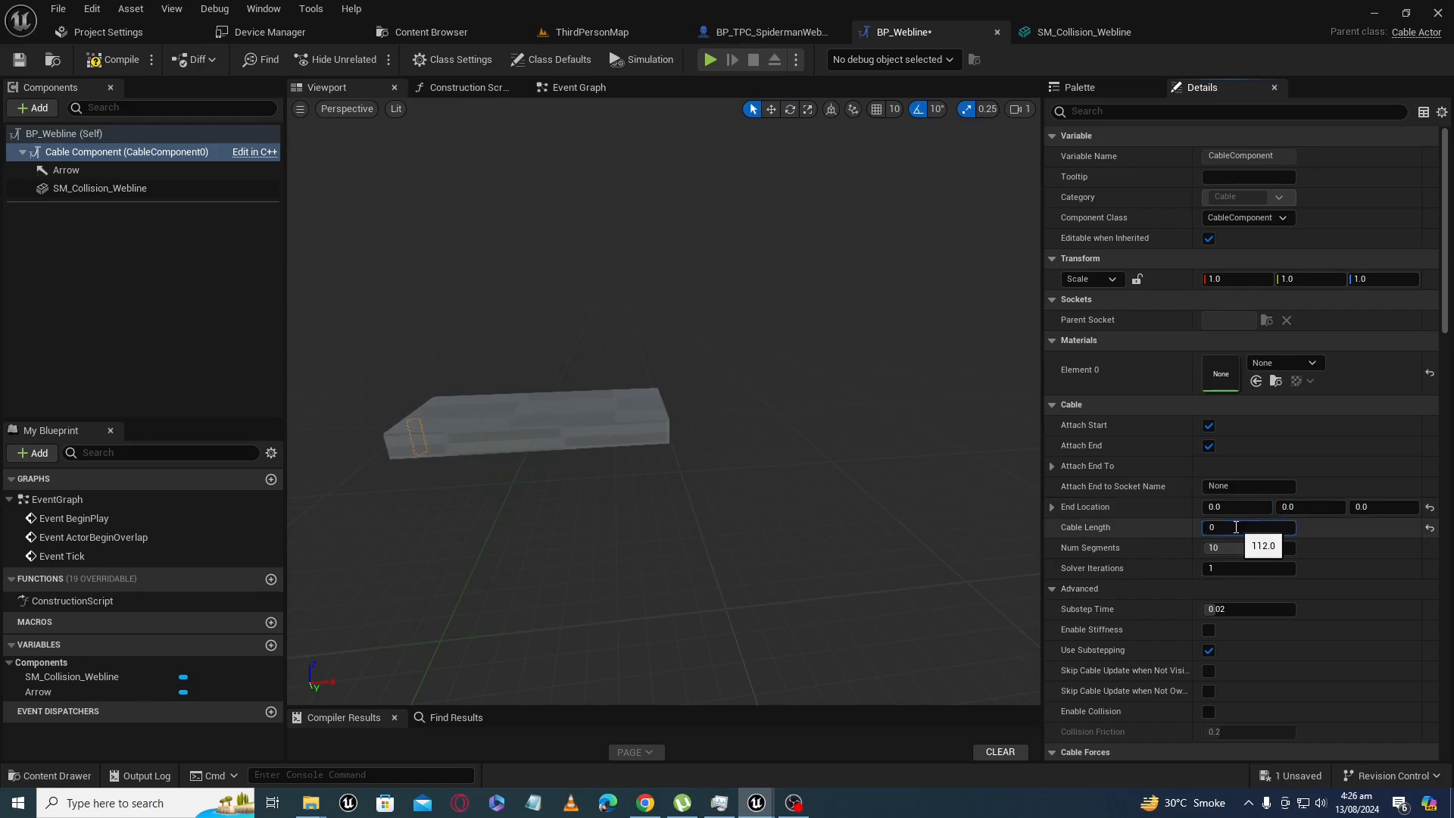
pyautogui.press('Return')
pyautogui.moveTo(602, 466); pyautogui.dragTo(460, 453, button='right')
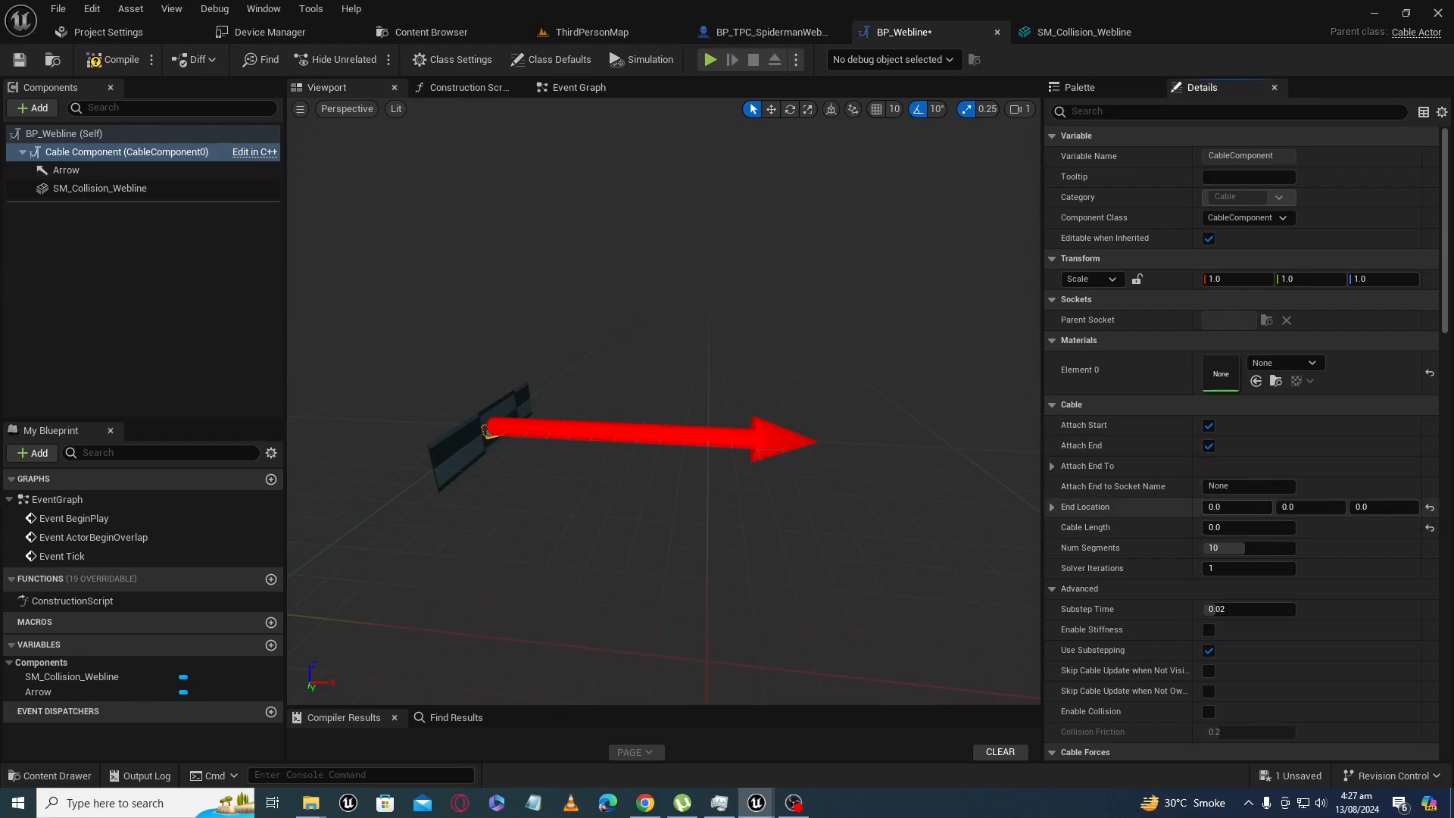
# Set the Cable Component's End Location X to 200 and try several Cable Length values, finishing at 128.
pyautogui.moveTo(1226, 513); pyautogui.dragTo(1242, 512)
pyautogui.click(1226, 512)
pyautogui.write('2')
pyautogui.press('Return')
pyautogui.click(1224, 528)
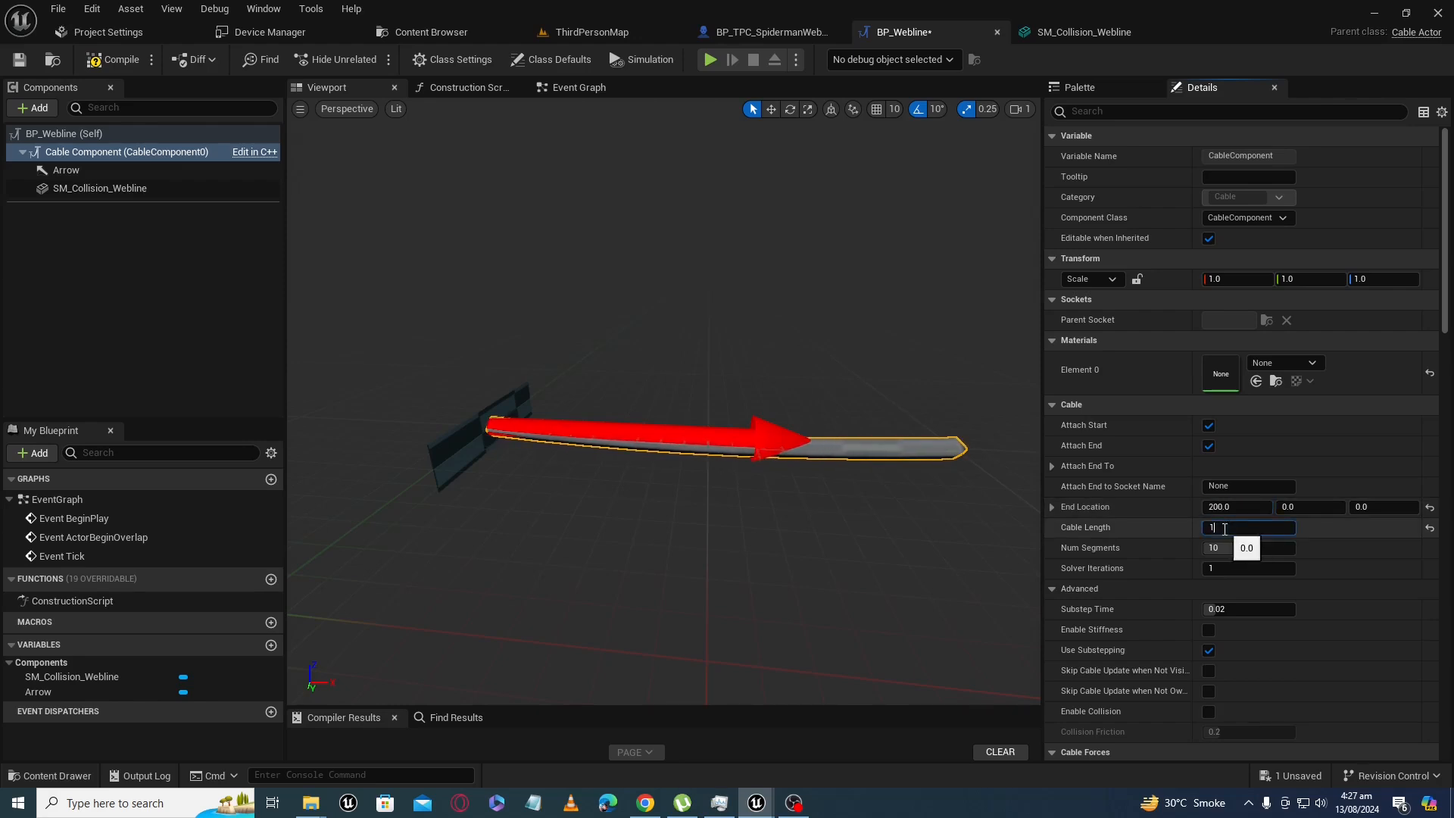
pyautogui.press('Return')
pyautogui.scroll(-5, 943, 460)
pyautogui.write('94')
pyautogui.press('Return')
pyautogui.click(1397, 589)
pyautogui.moveTo(1212, 528); pyautogui.dragTo(1215, 528)
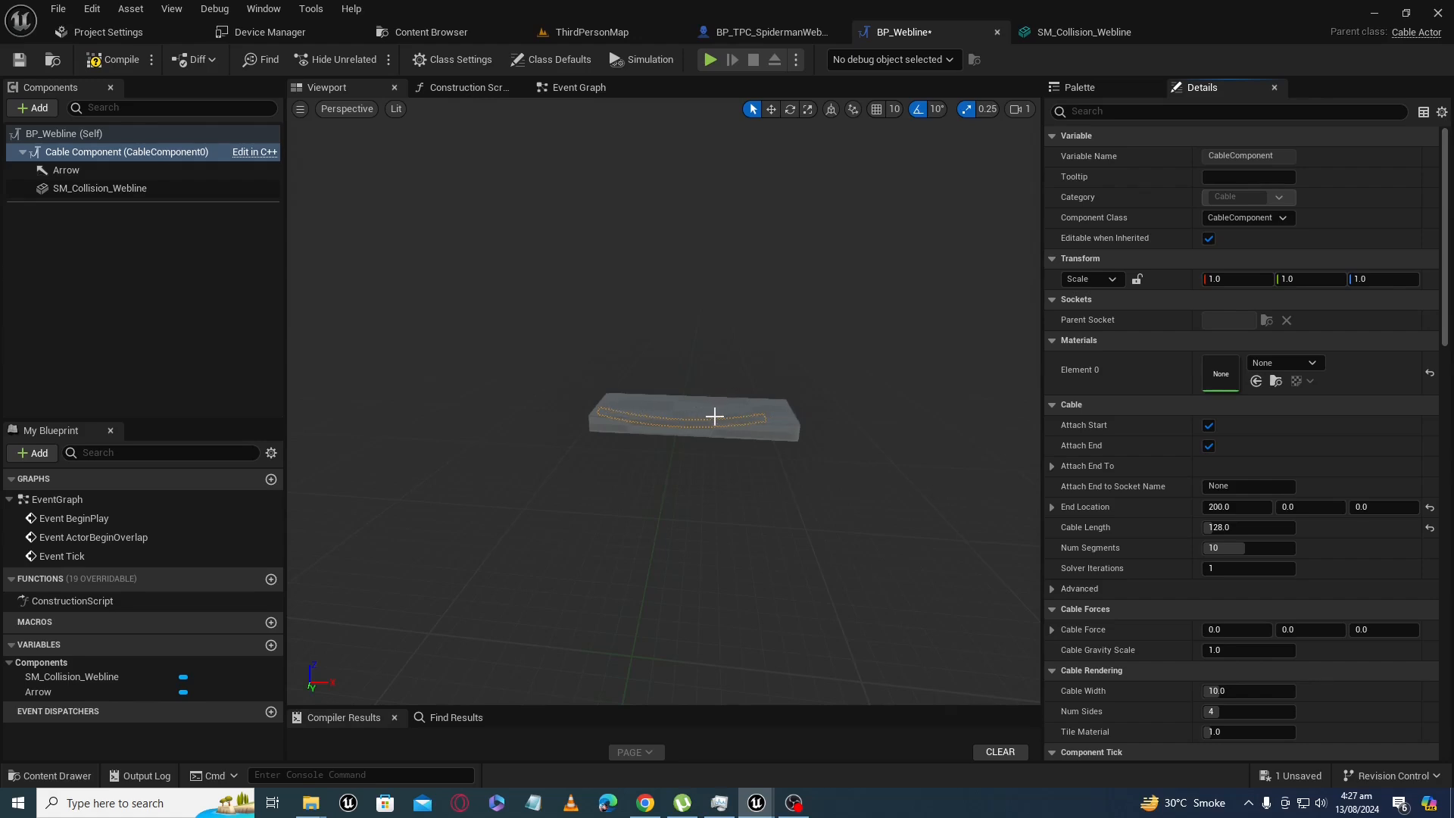
# Compare the division by 1.8 feeding Cable Length in BP_TPC_SpidermanWebLine with the 0.9 multiplier feeding New Scale Y in BP_Webline.
pyautogui.click(765, 31)
pyautogui.moveTo(730, 468); pyautogui.dragTo(740, 441, button='right')
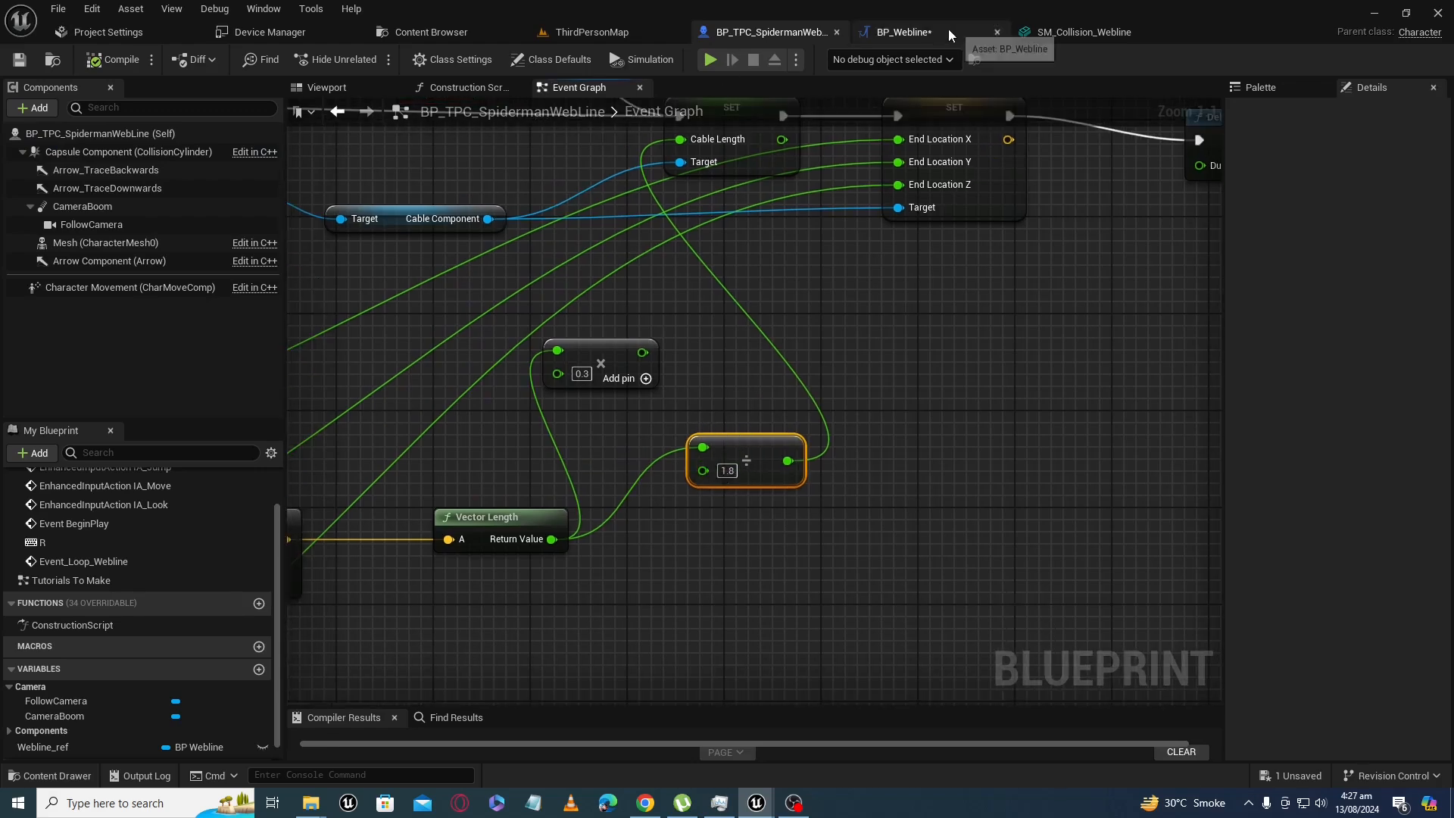
pyautogui.click(905, 32)
pyautogui.click(465, 87)
pyautogui.moveTo(798, 239); pyautogui.dragTo(762, 180, button='right')
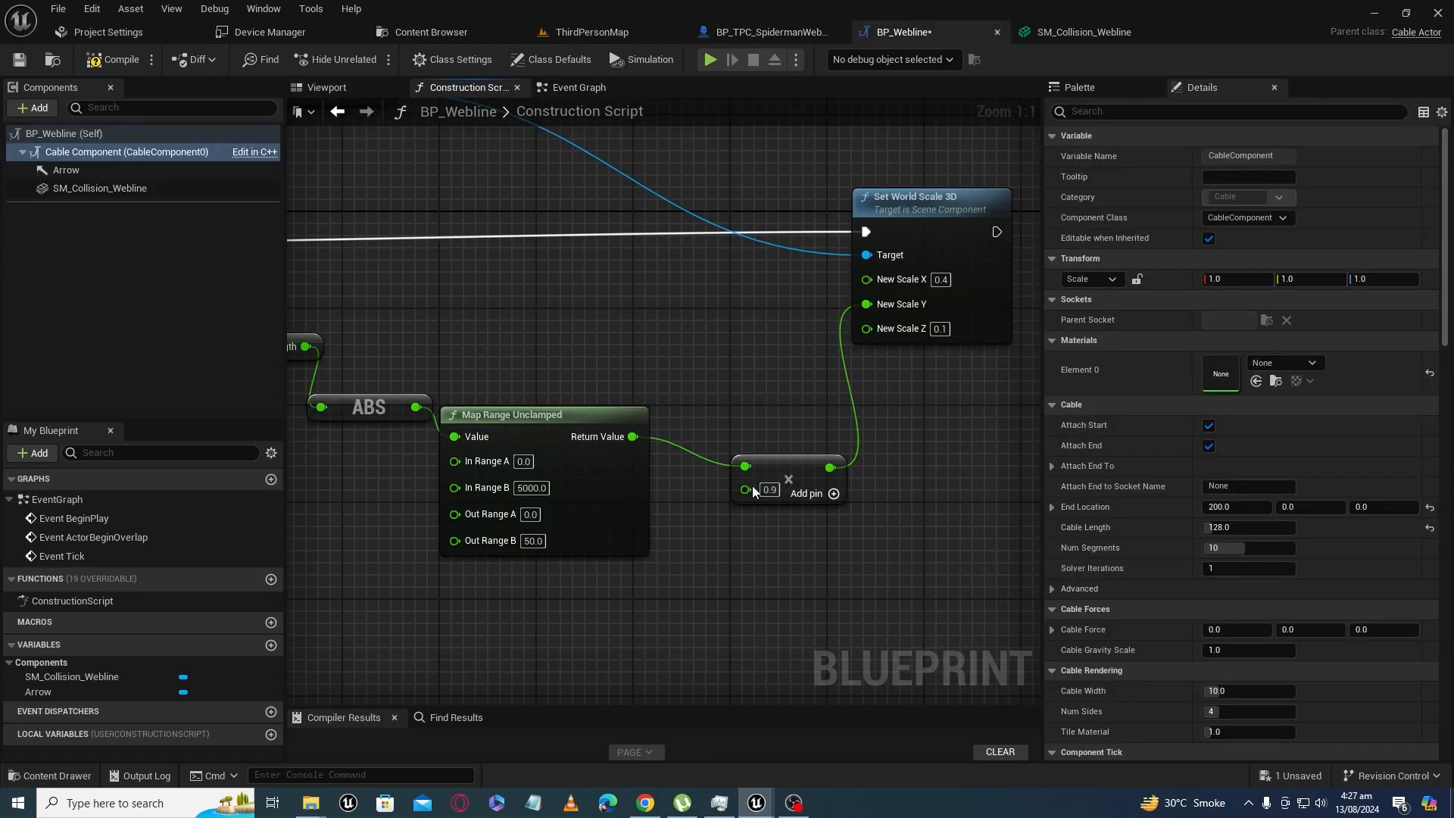
pyautogui.click(756, 34)
pyautogui.moveTo(738, 436); pyautogui.dragTo(716, 354, button='right')
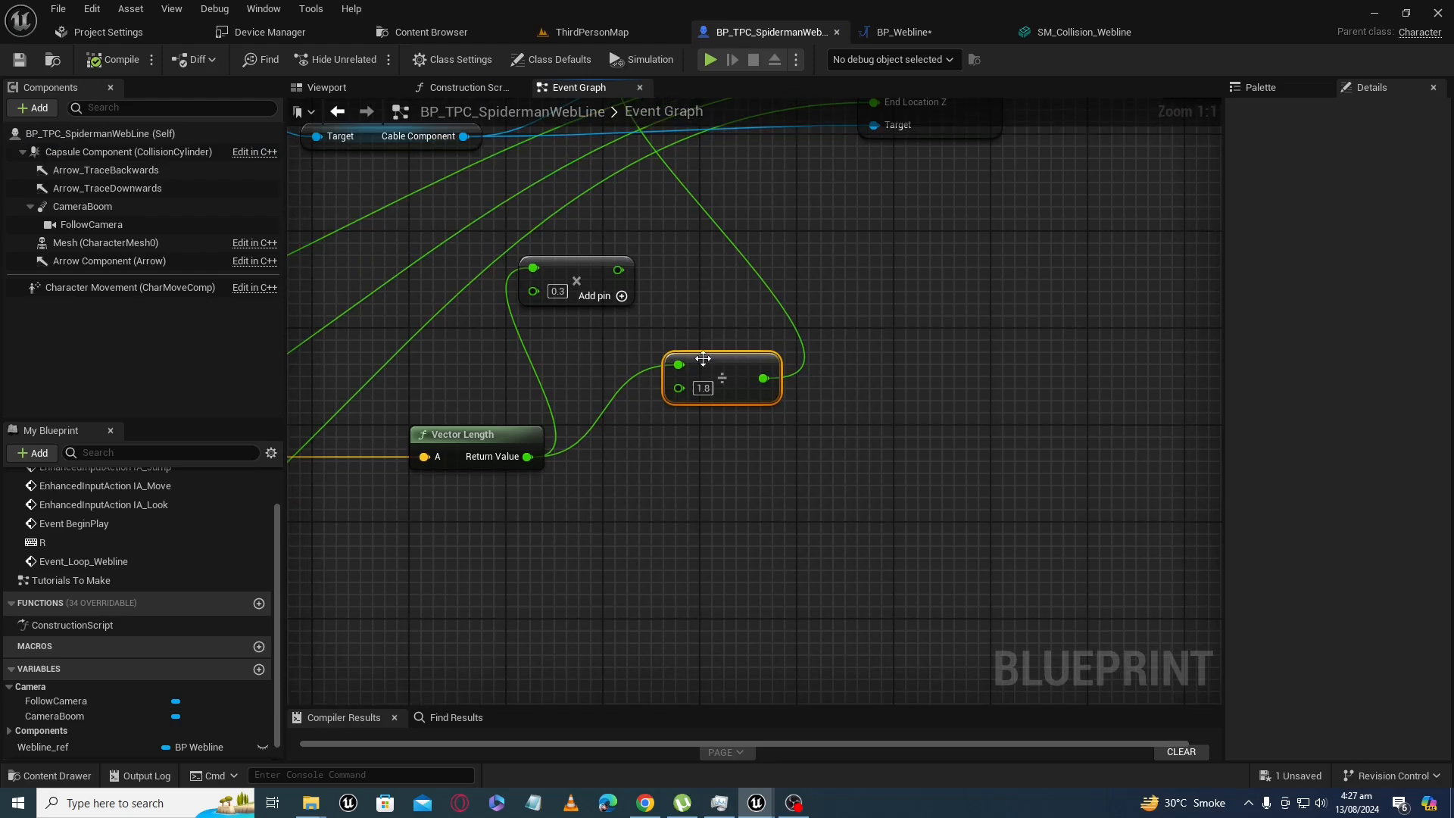
pyautogui.click(883, 35)
pyautogui.moveTo(706, 342); pyautogui.dragTo(612, 429, button='right')
pyautogui.moveTo(815, 305); pyautogui.dragTo(888, 316)
pyautogui.moveTo(677, 405); pyautogui.dragTo(727, 348, button='right')
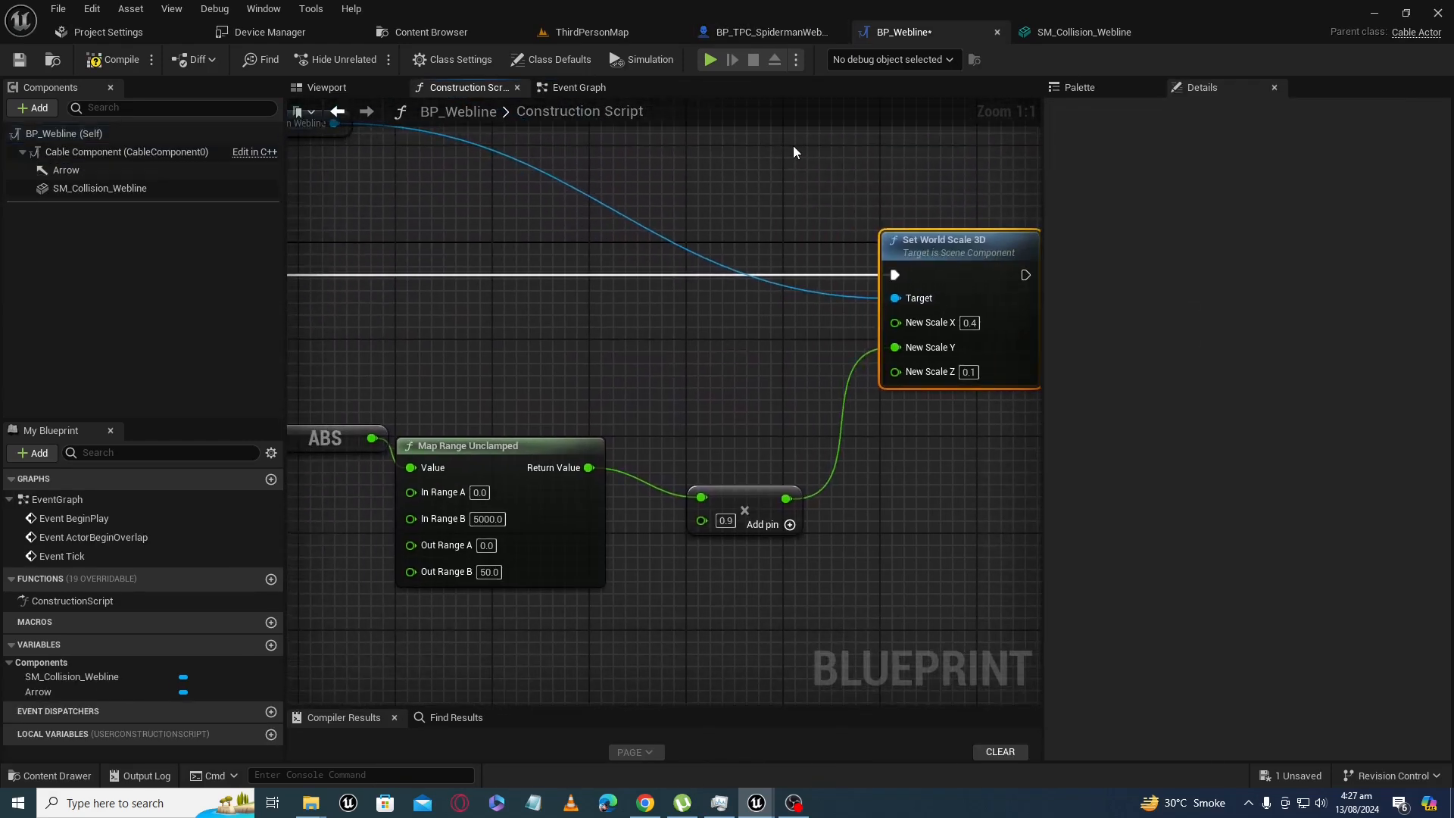
pyautogui.moveTo(707, 201); pyautogui.dragTo(711, 227, button='right')
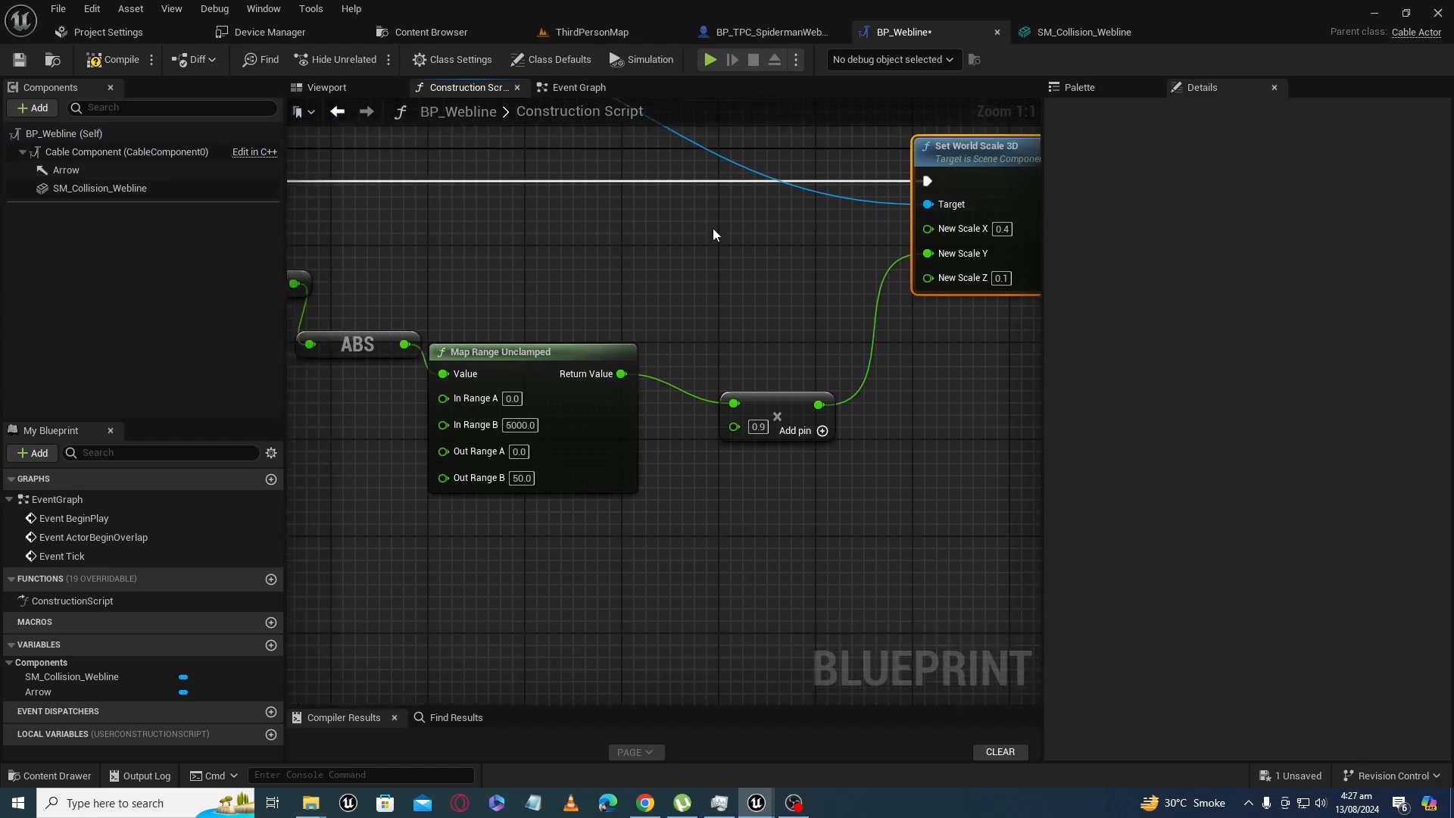
pyautogui.click(773, 33)
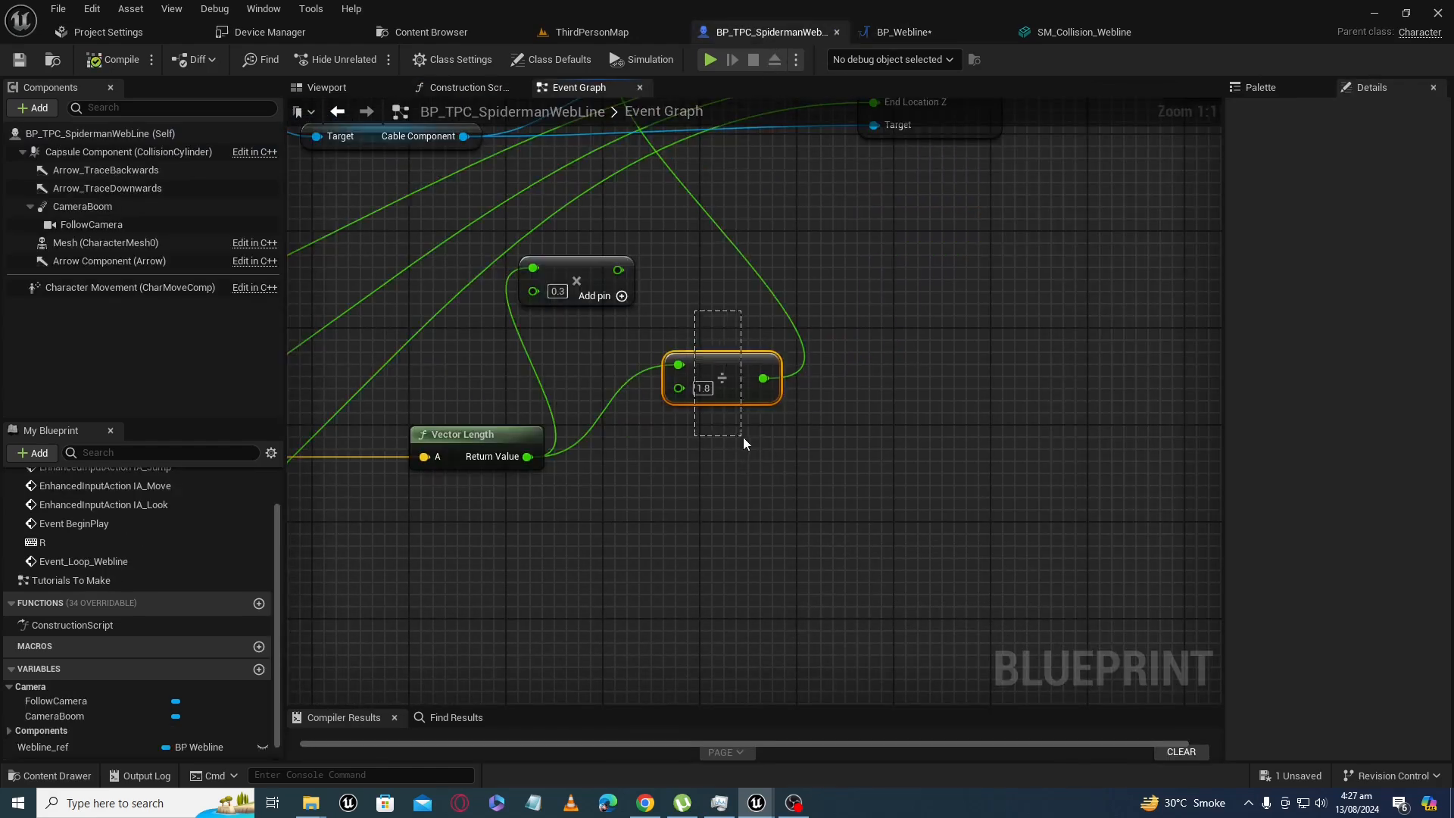
pyautogui.moveTo(743, 438); pyautogui.dragTo(727, 536, button='right')
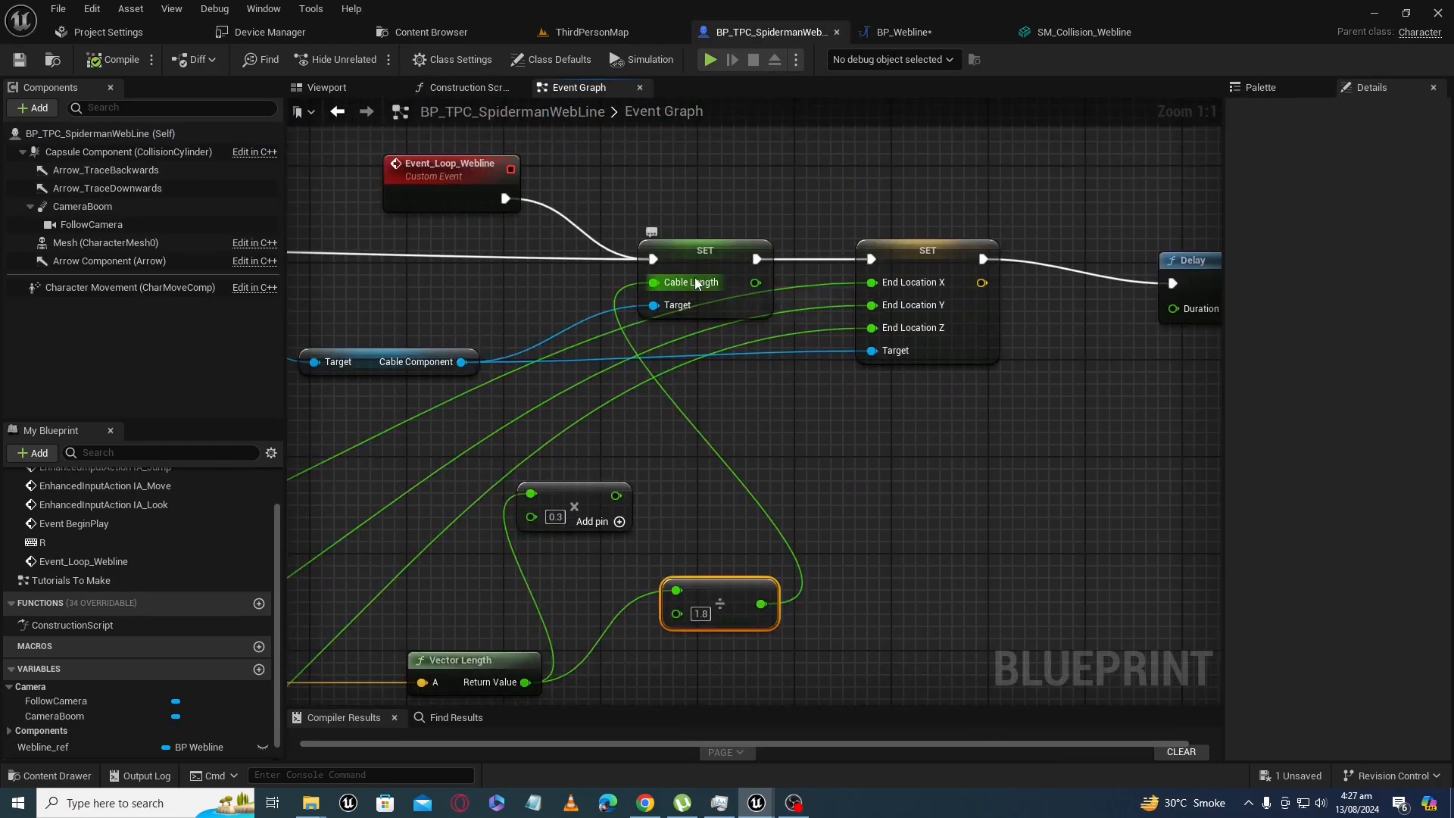
pyautogui.click(896, 34)
pyautogui.moveTo(686, 329); pyautogui.dragTo(698, 380, button='right')
pyautogui.moveTo(694, 374); pyautogui.dragTo(759, 484)
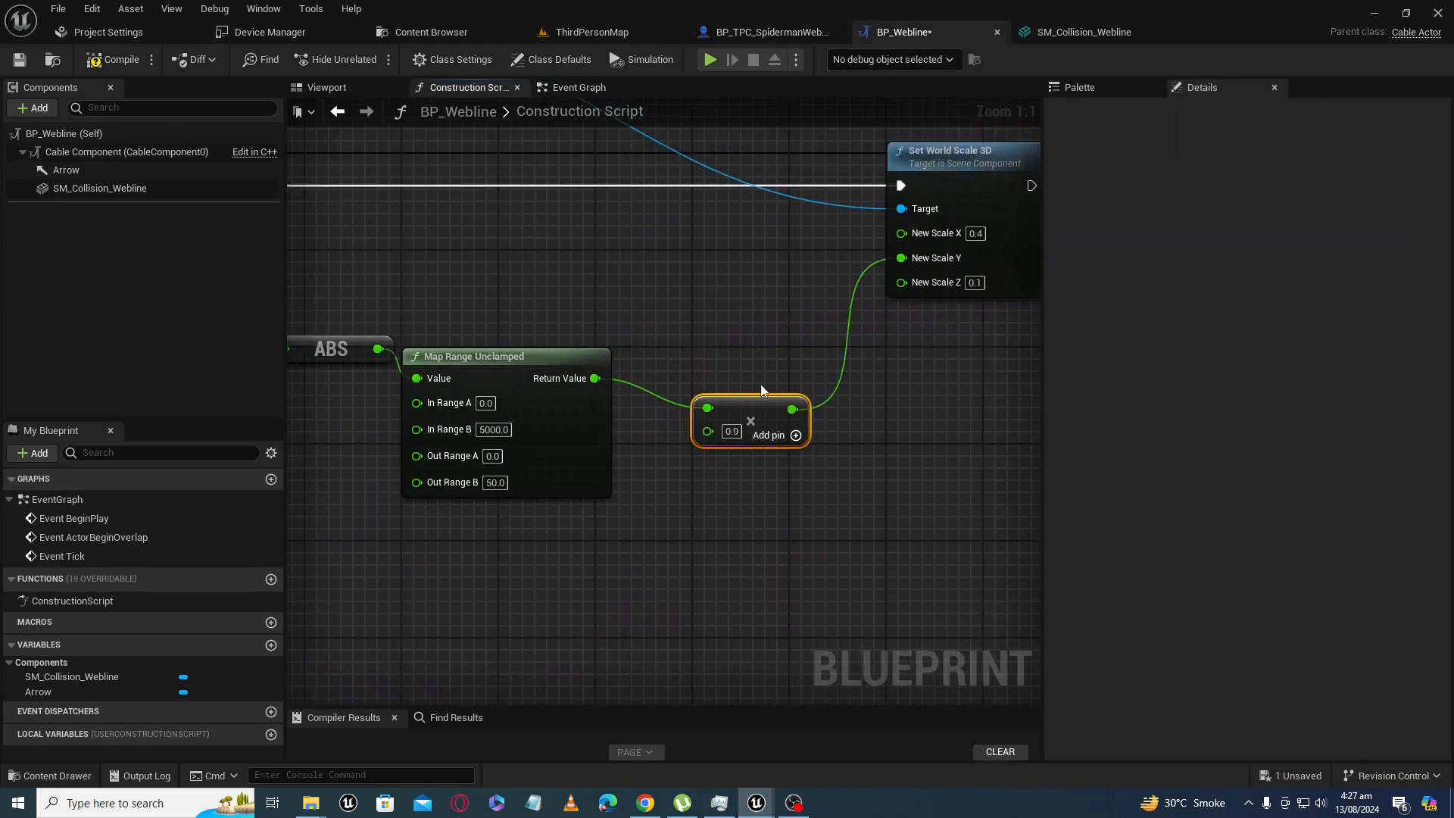
pyautogui.moveTo(757, 437); pyautogui.dragTo(776, 428, button='right')
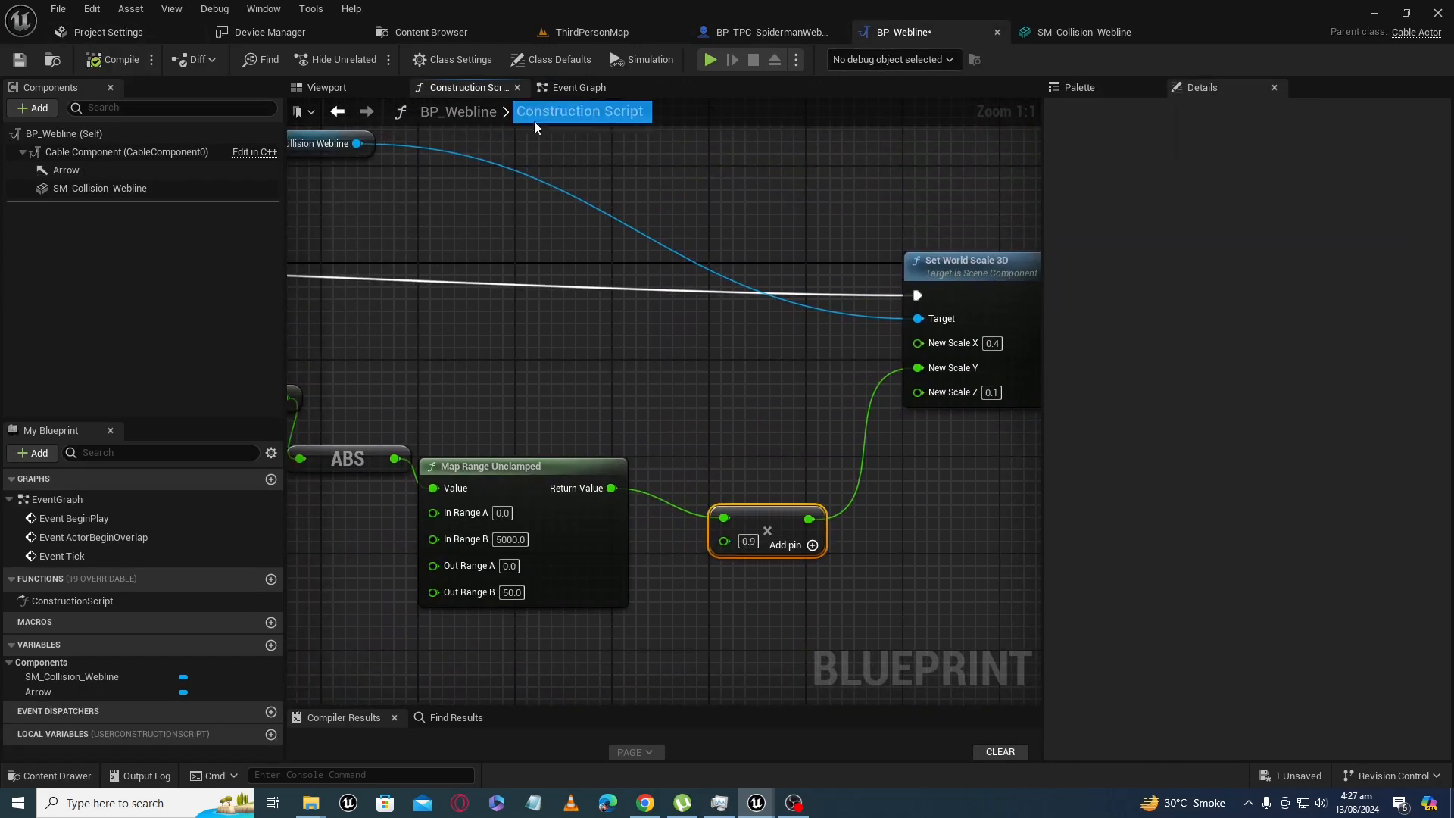
# Copy the scaling nodes from SM Collision Webline through Set World Scale 3D in the Construction Script, leaving out its entry node.
pyautogui.moveTo(629, 318); pyautogui.dragTo(770, 341, button='right')
pyautogui.scroll(-3, 769, 340)
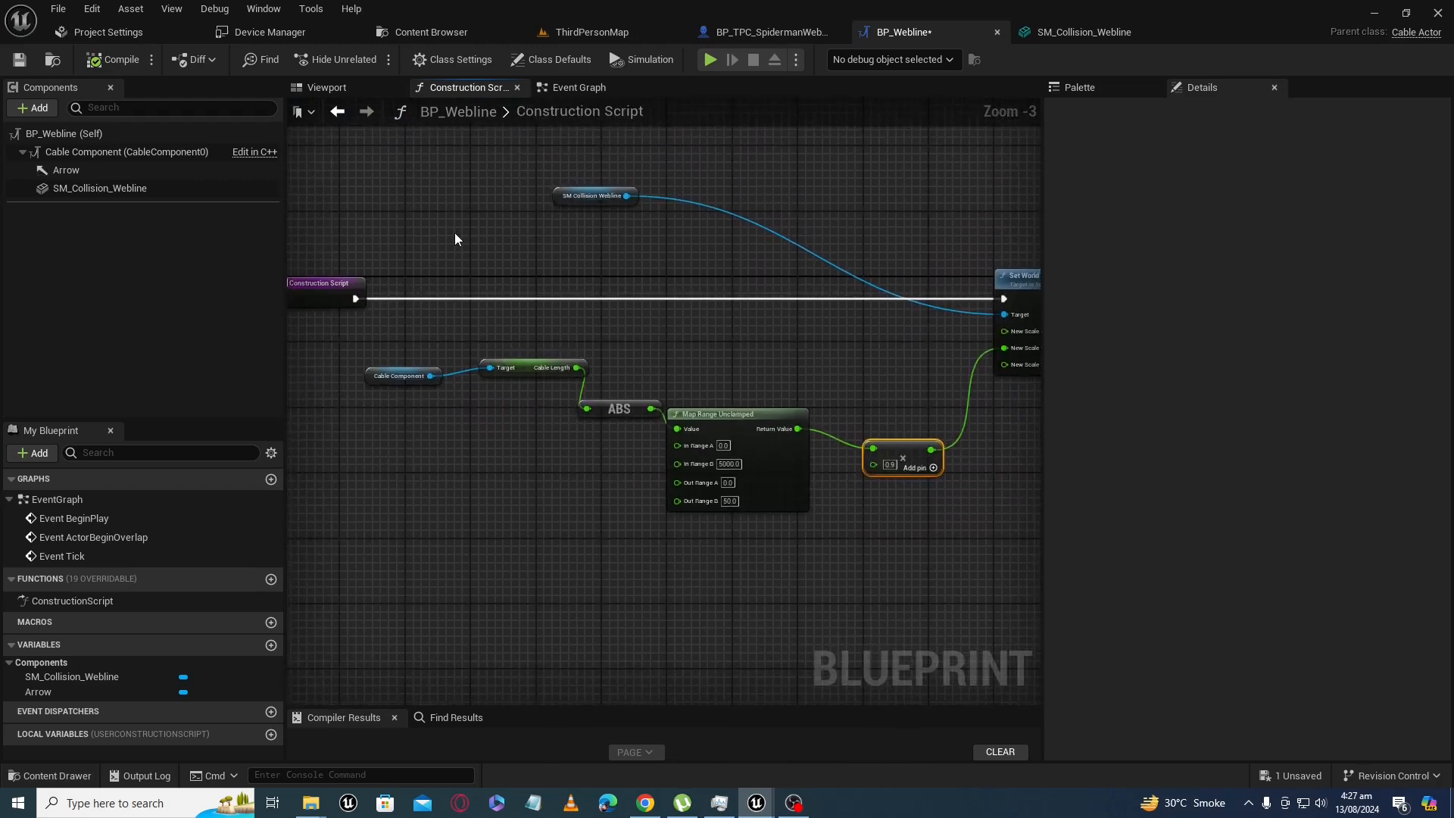
pyautogui.moveTo(397, 168); pyautogui.dragTo(1022, 510)
# Reset the Cable Component's Cable Length and End Location X to 0.
pyautogui.click(356, 87)
pyautogui.click(678, 430)
pyautogui.click(121, 151)
pyautogui.click(1242, 528)
pyautogui.write('0')
pyautogui.click(1227, 504)
pyautogui.write('0')
pyautogui.press('Return')
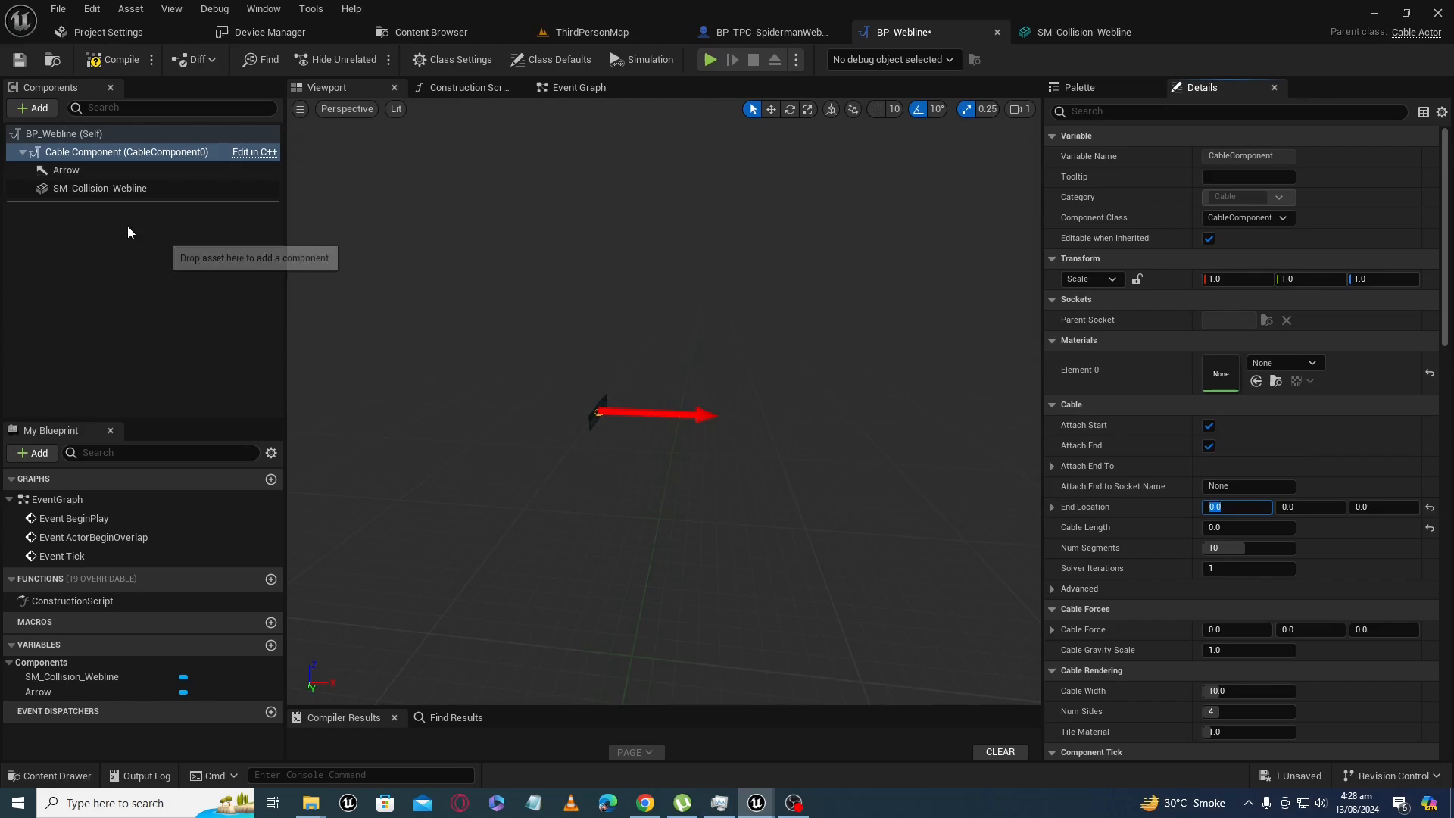
# Try rescaling SM_Collision_Webline to -0.13 on X, and restore its X scale to 0.12.
pyautogui.click(85, 188)
pyautogui.scroll(5, 610, 496)
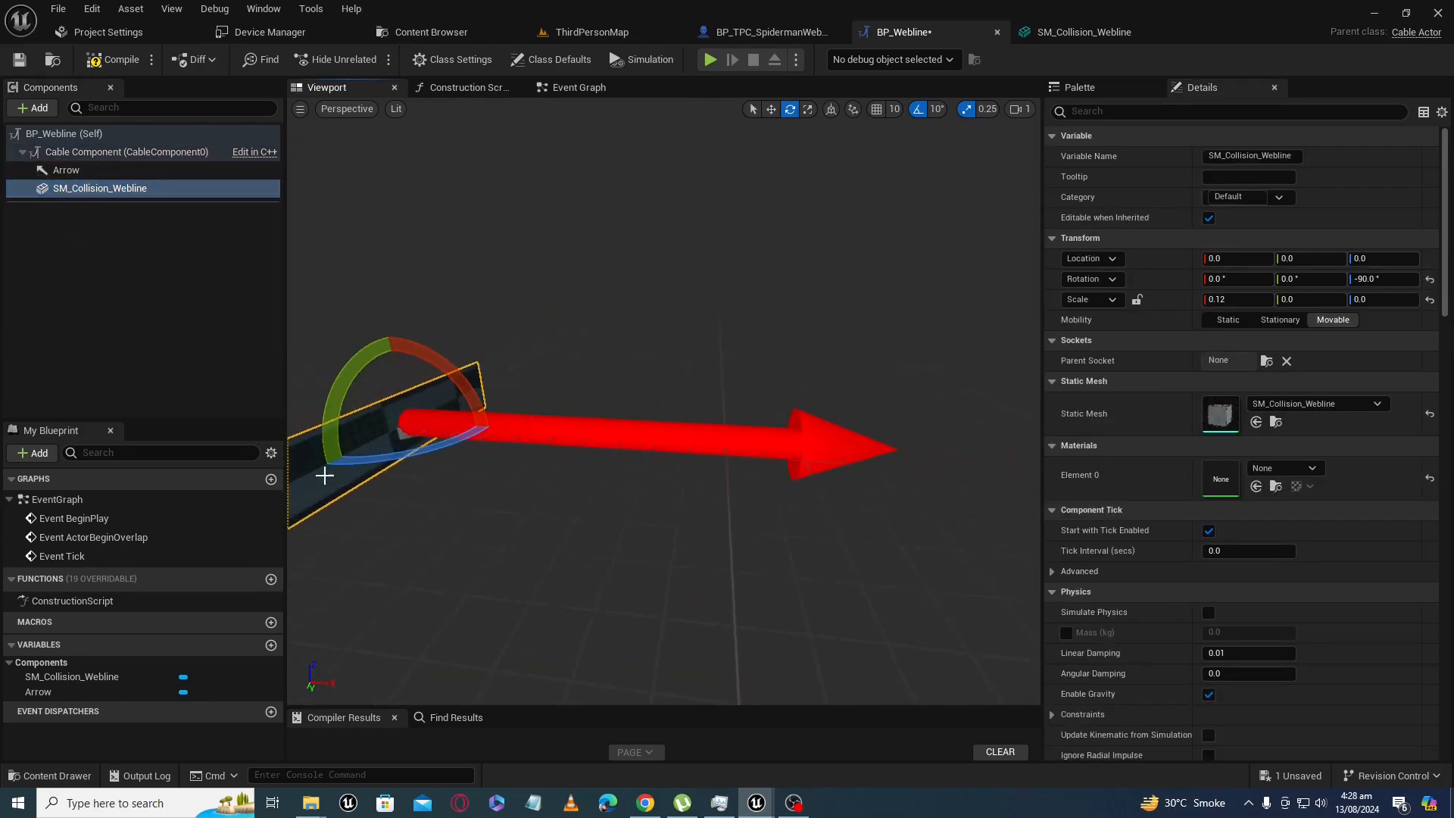
pyautogui.click(325, 475)
pyautogui.press('r')
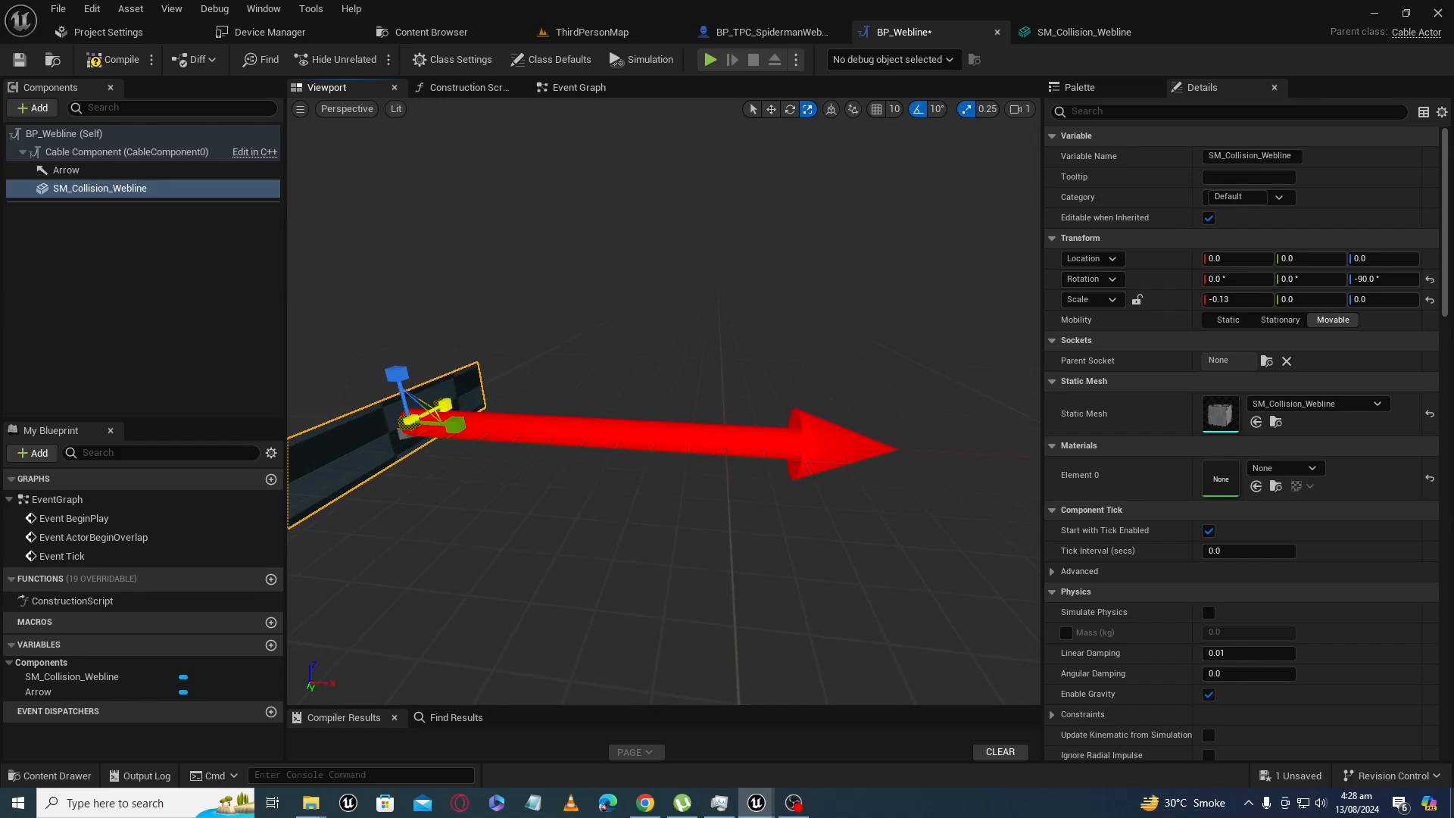
pyautogui.click(1225, 300)
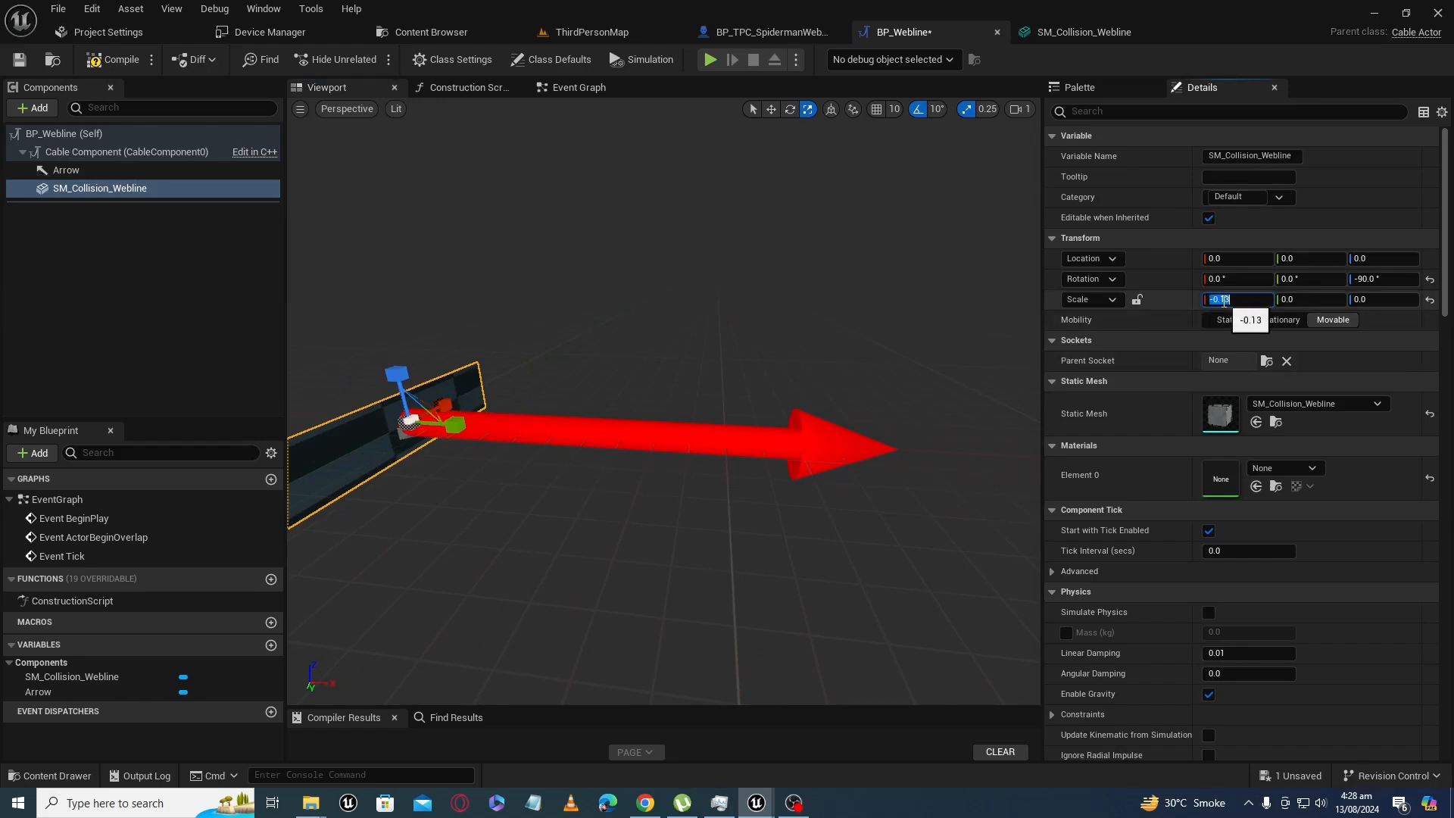
pyautogui.press('Return')
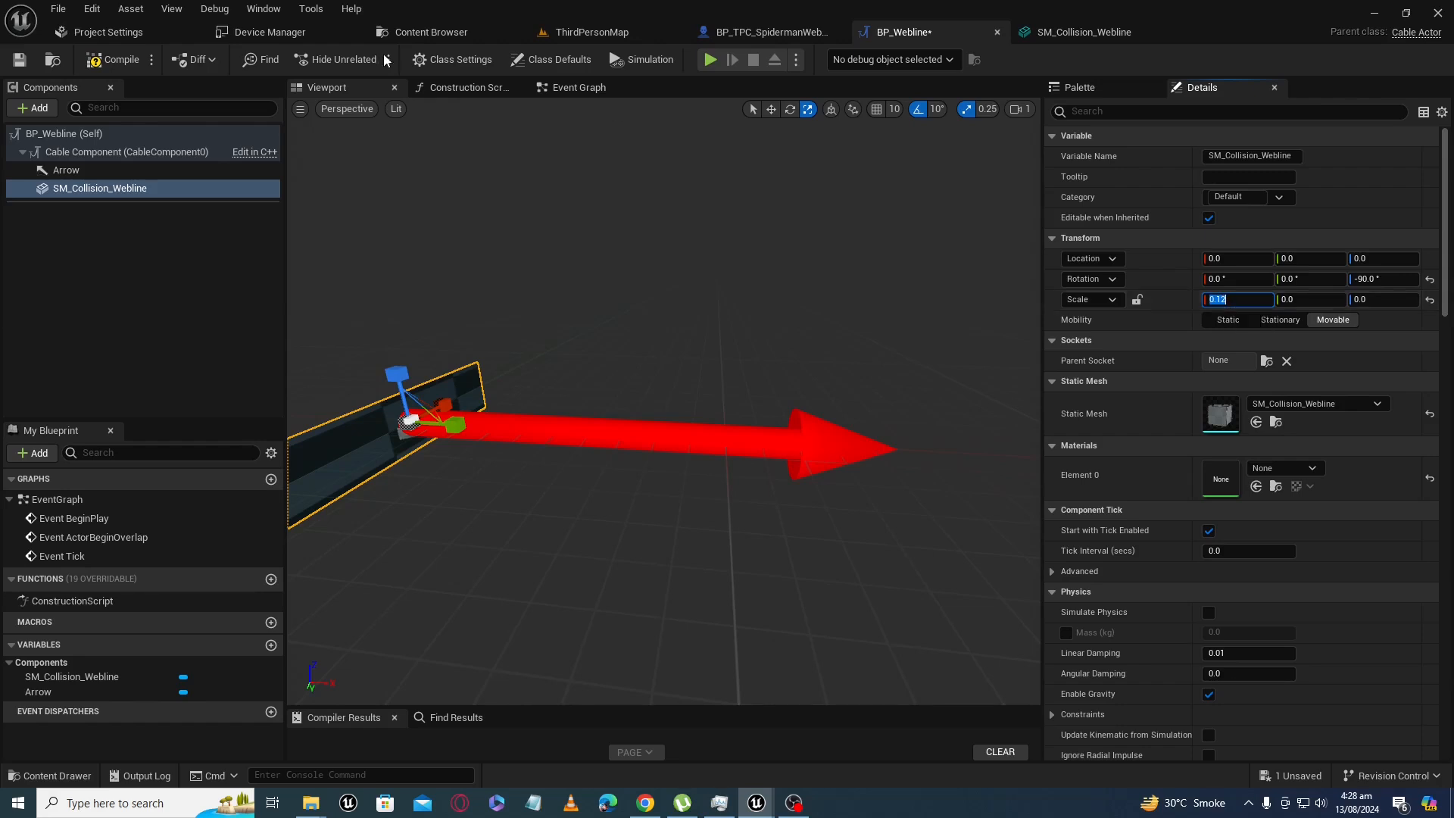
# Disconnect the Construction Script entry node from Set World Scale 3D, compile BP_Webline, and check the mesh in the preview.
pyautogui.click(463, 87)
pyautogui.moveTo(566, 374); pyautogui.dragTo(675, 380, button='right')
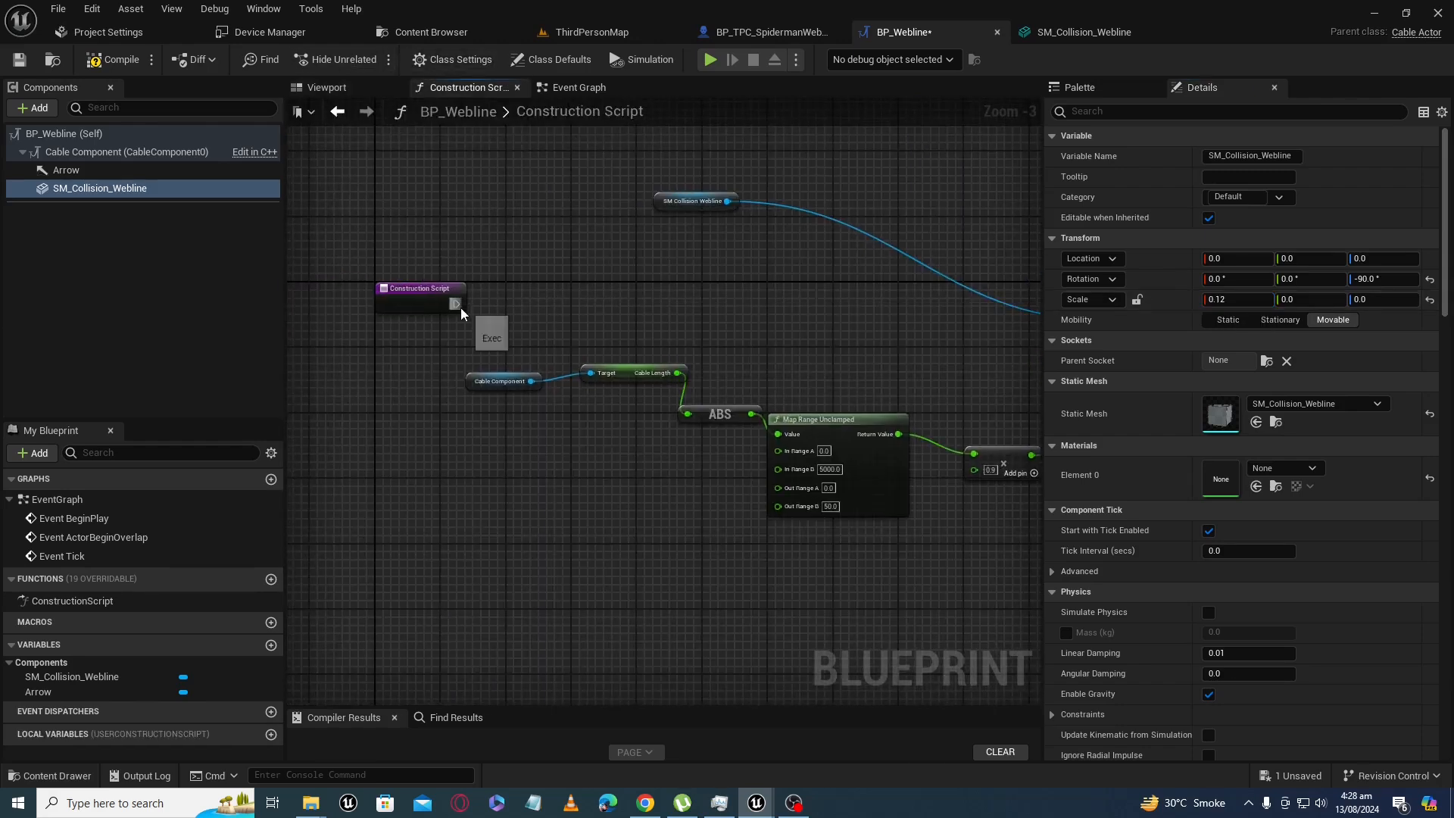
pyautogui.click(96, 61)
pyautogui.click(352, 92)
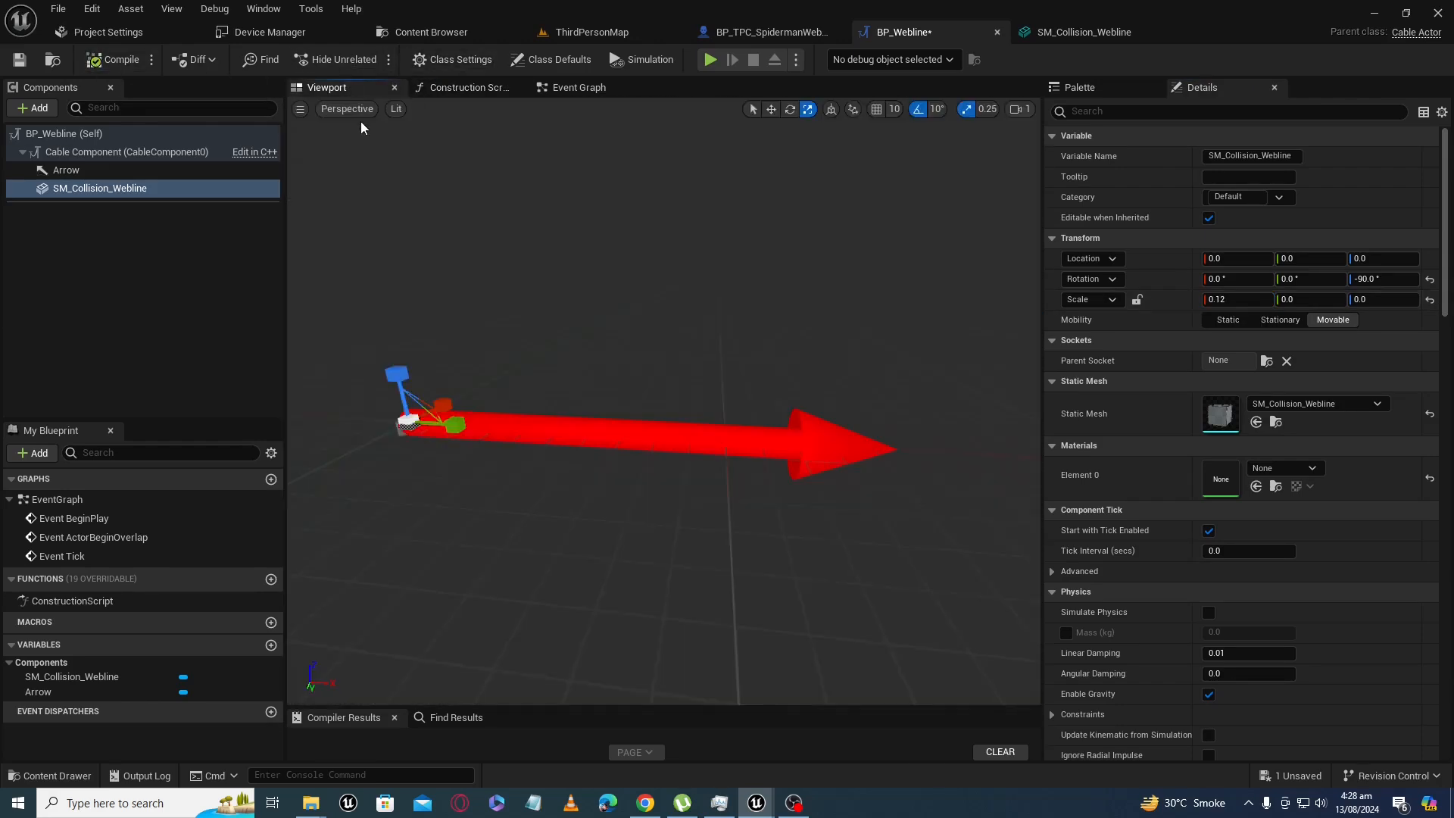
pyautogui.moveTo(528, 336); pyautogui.dragTo(492, 326, button='right')
pyautogui.moveTo(664, 402); pyautogui.dragTo(655, 454)
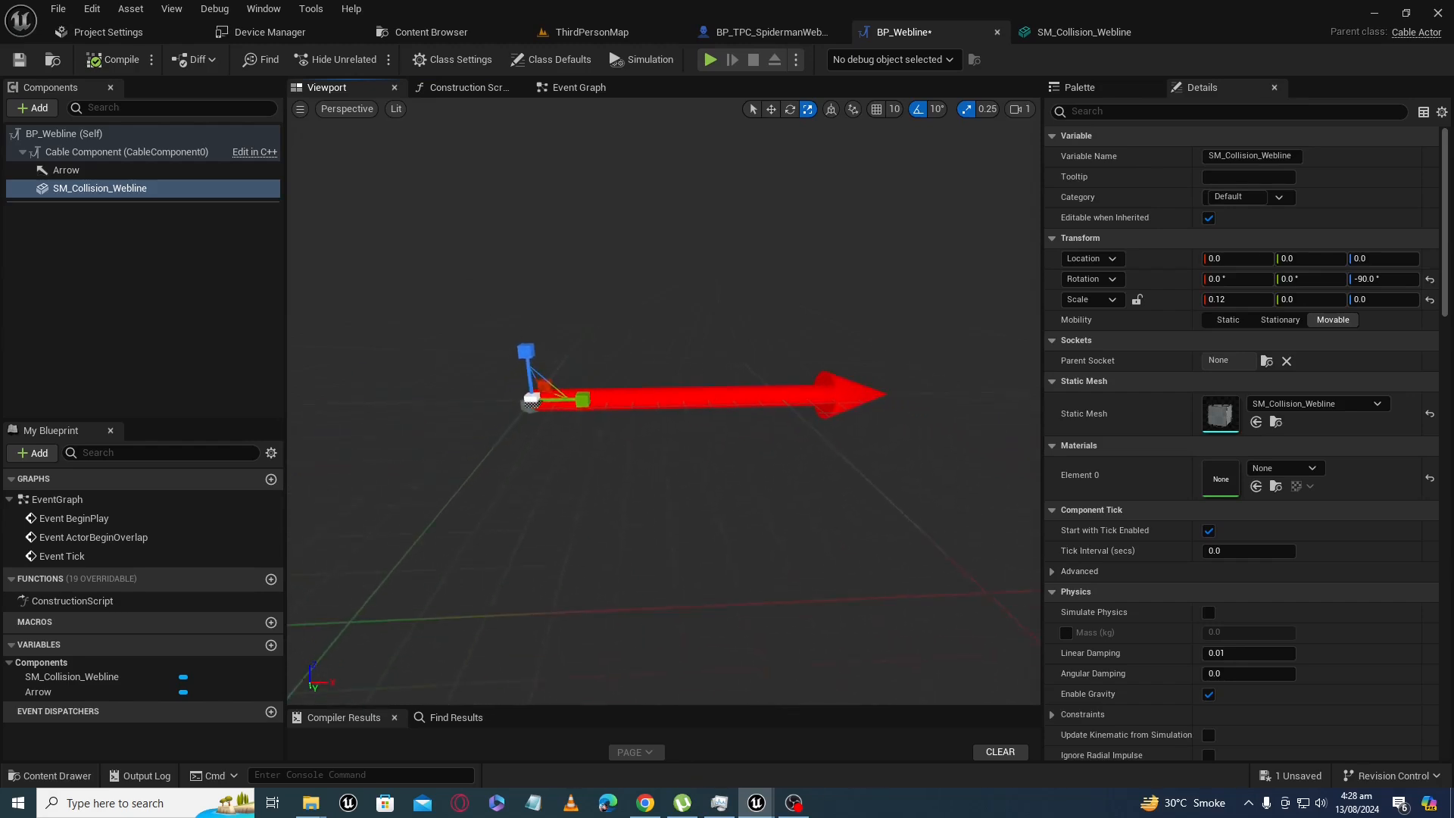
# Paste the scaling nodes into BP_Webline's Event Graph and connect Event Tick's execution output to Set World Scale 3D.
pyautogui.click(579, 90)
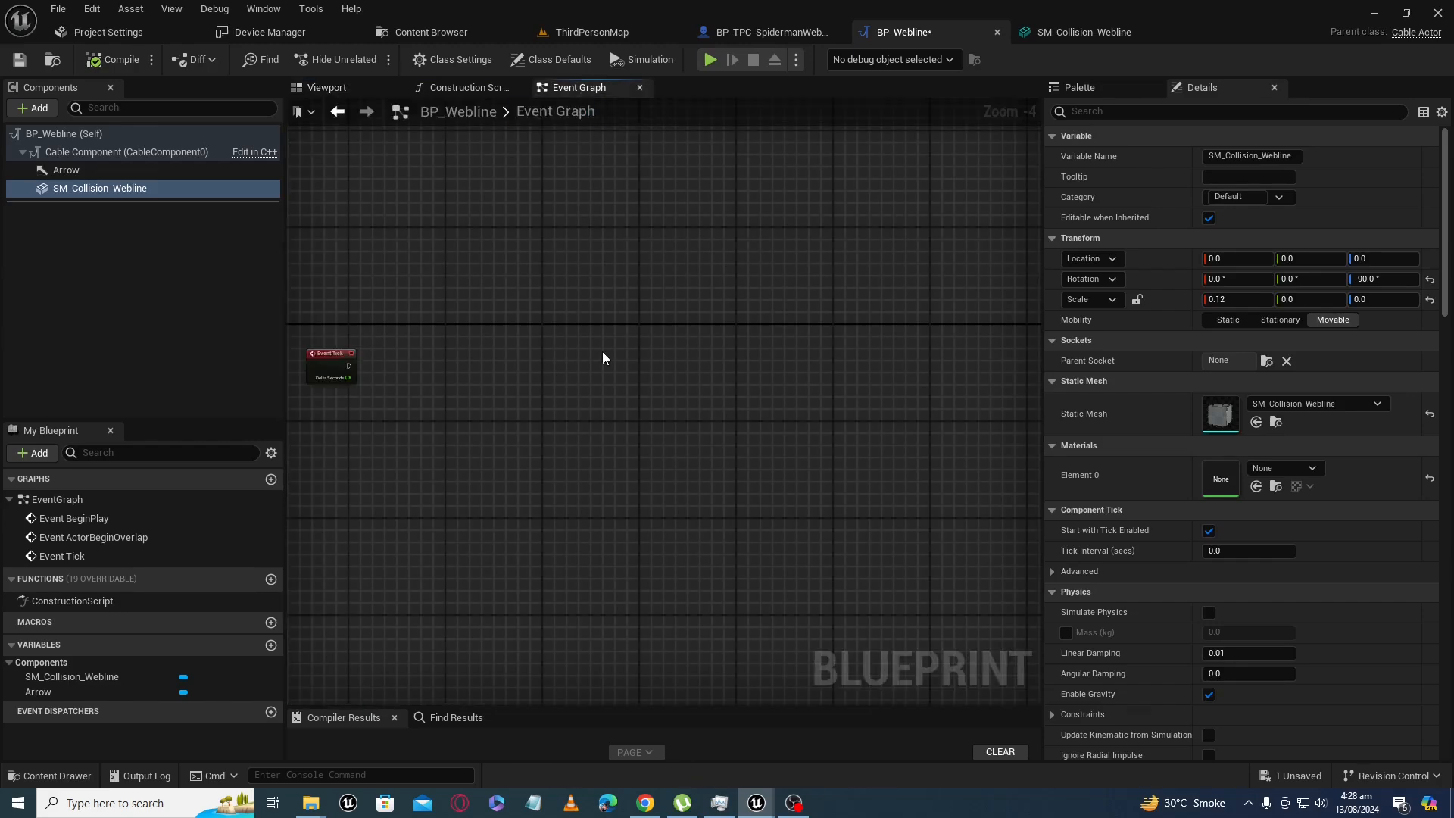
pyautogui.hotkey('ctrl', 'v')
pyautogui.scroll(3, 364, 335)
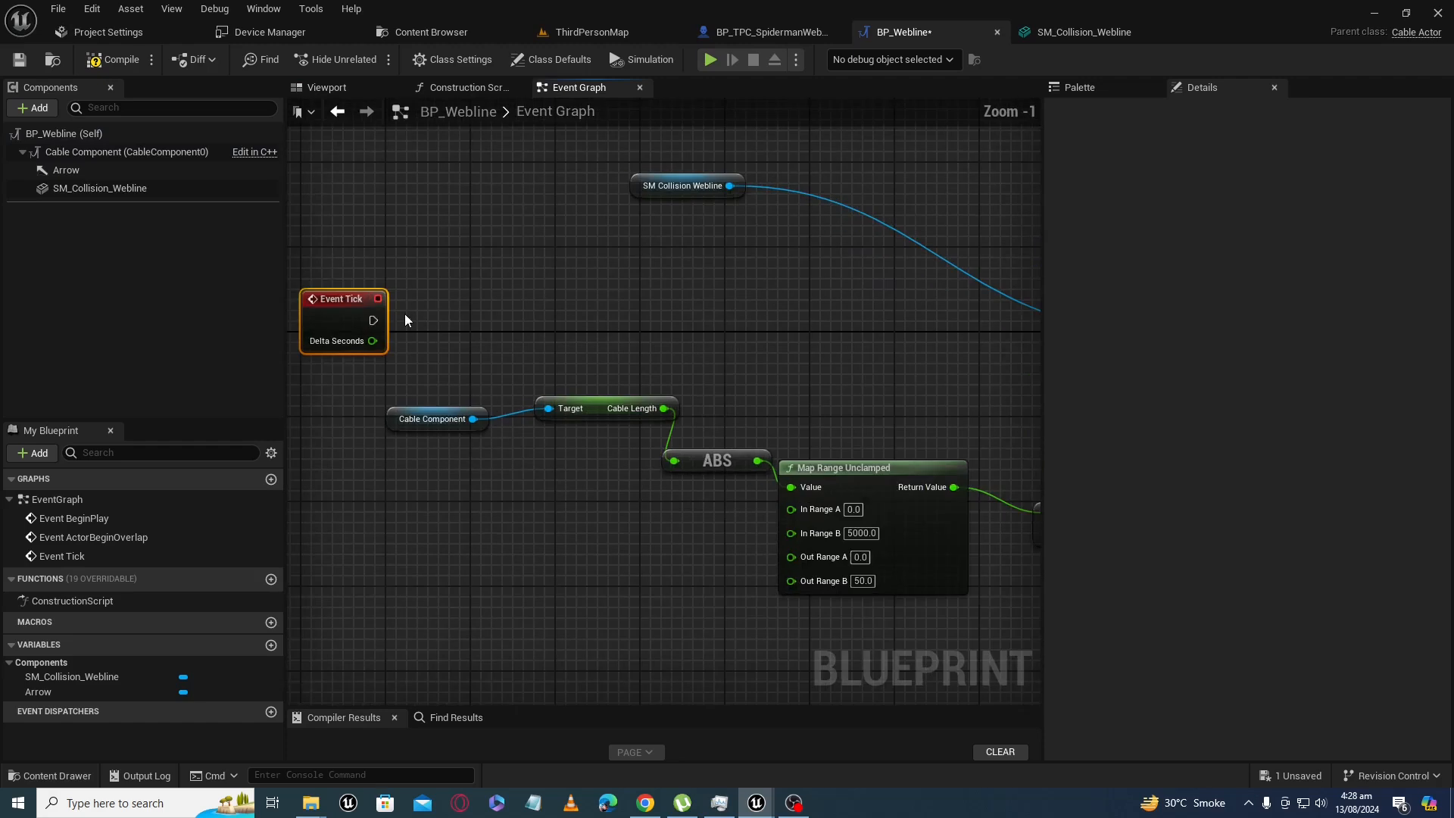
pyautogui.moveTo(1006, 335); pyautogui.dragTo(980, 310)
# Examine the Event Tick scaling chain in the Event Graph and compare it with the disconnected Construction Script nodes.
pyautogui.scroll(-2, 866, 329)
pyautogui.moveTo(632, 244); pyautogui.dragTo(722, 243, button='right')
pyautogui.scroll(3, 727, 378)
pyautogui.moveTo(737, 385); pyautogui.dragTo(559, 332, button='right')
pyautogui.scroll(-3, 667, 341)
pyautogui.click(447, 89)
pyautogui.moveTo(792, 347); pyautogui.dragTo(563, 493, button='right')
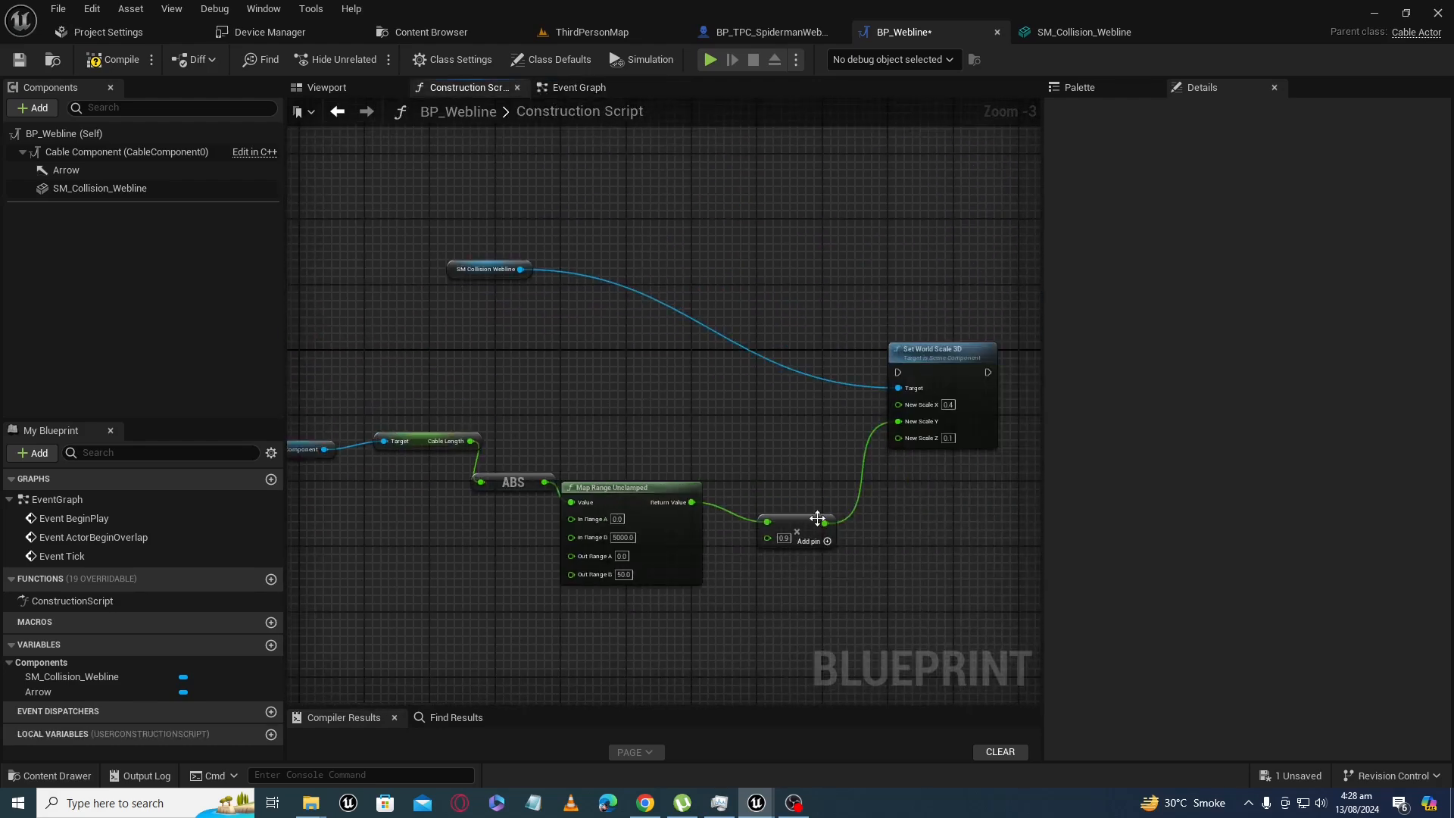
pyautogui.click(578, 87)
pyautogui.scroll(4, 801, 361)
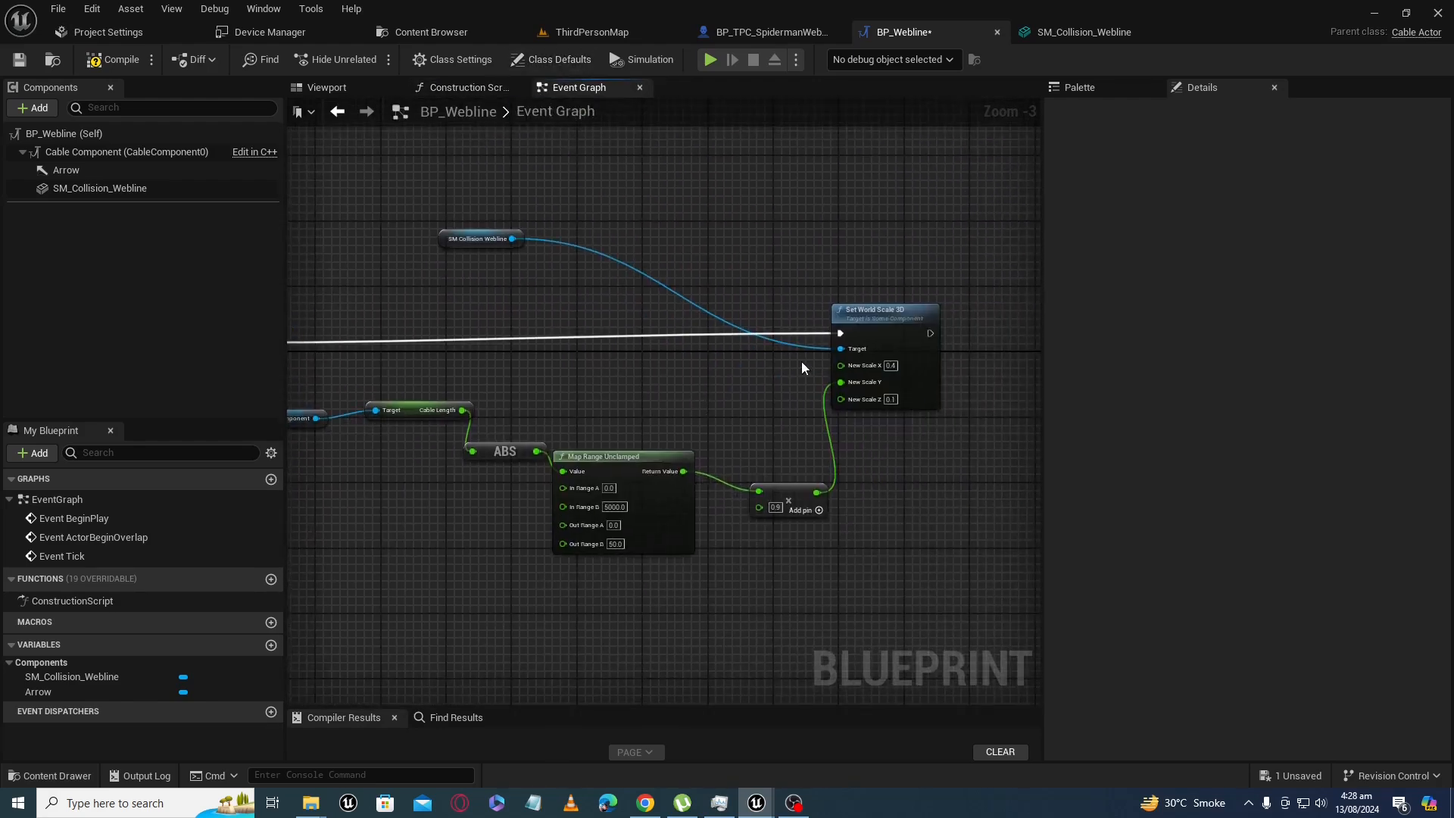
pyautogui.moveTo(878, 392); pyautogui.dragTo(767, 354, button='right')
pyautogui.scroll(-3, 757, 359)
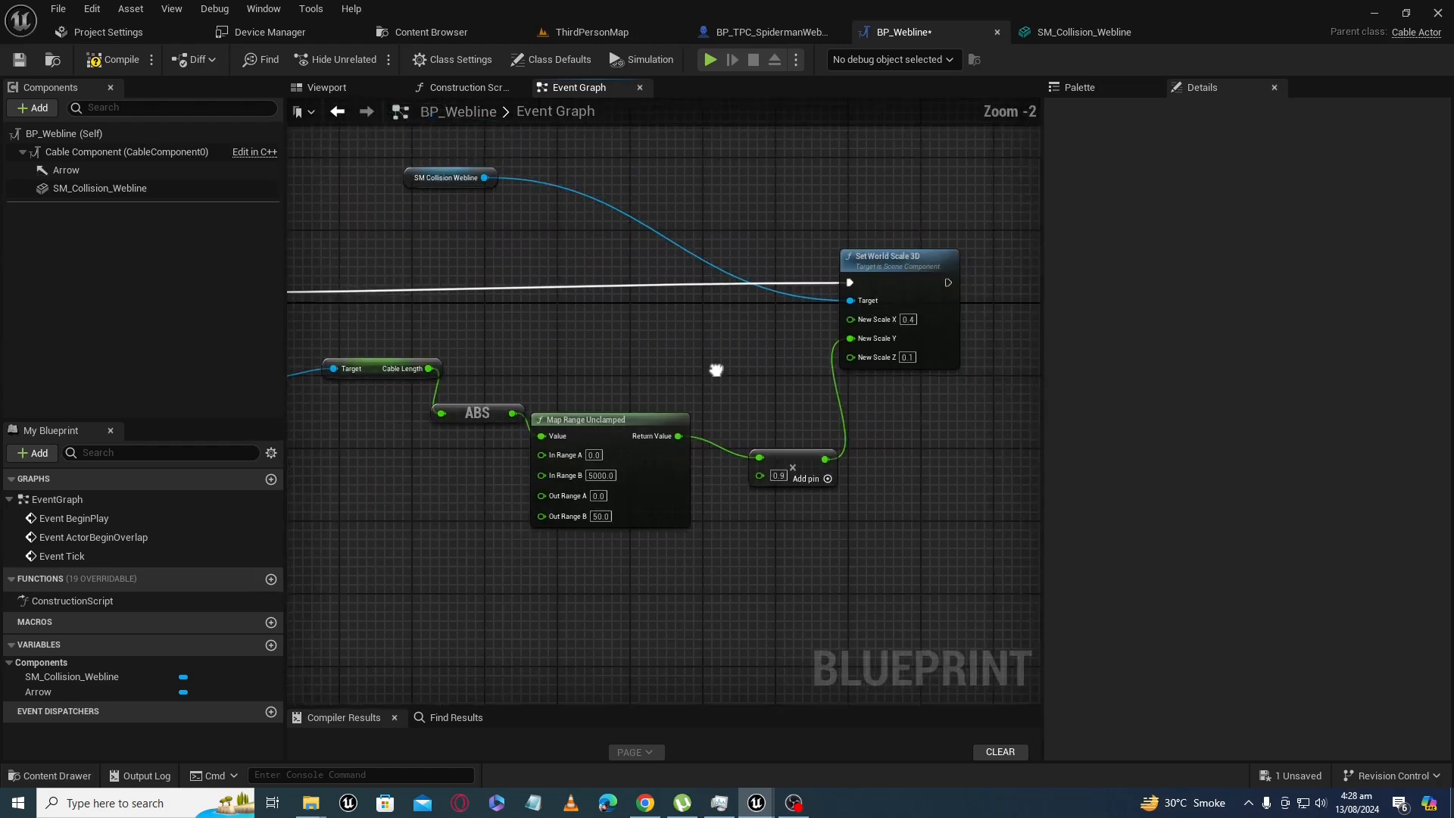
pyautogui.scroll(3, 685, 363)
pyautogui.scroll(-2, 611, 362)
pyautogui.moveTo(485, 365); pyautogui.dragTo(660, 411, button='right')
# Play-test ThirdPersonMap, shoot a web line, and eject from the character to inspect where the scaled collision mesh ends.
pyautogui.click(608, 34)
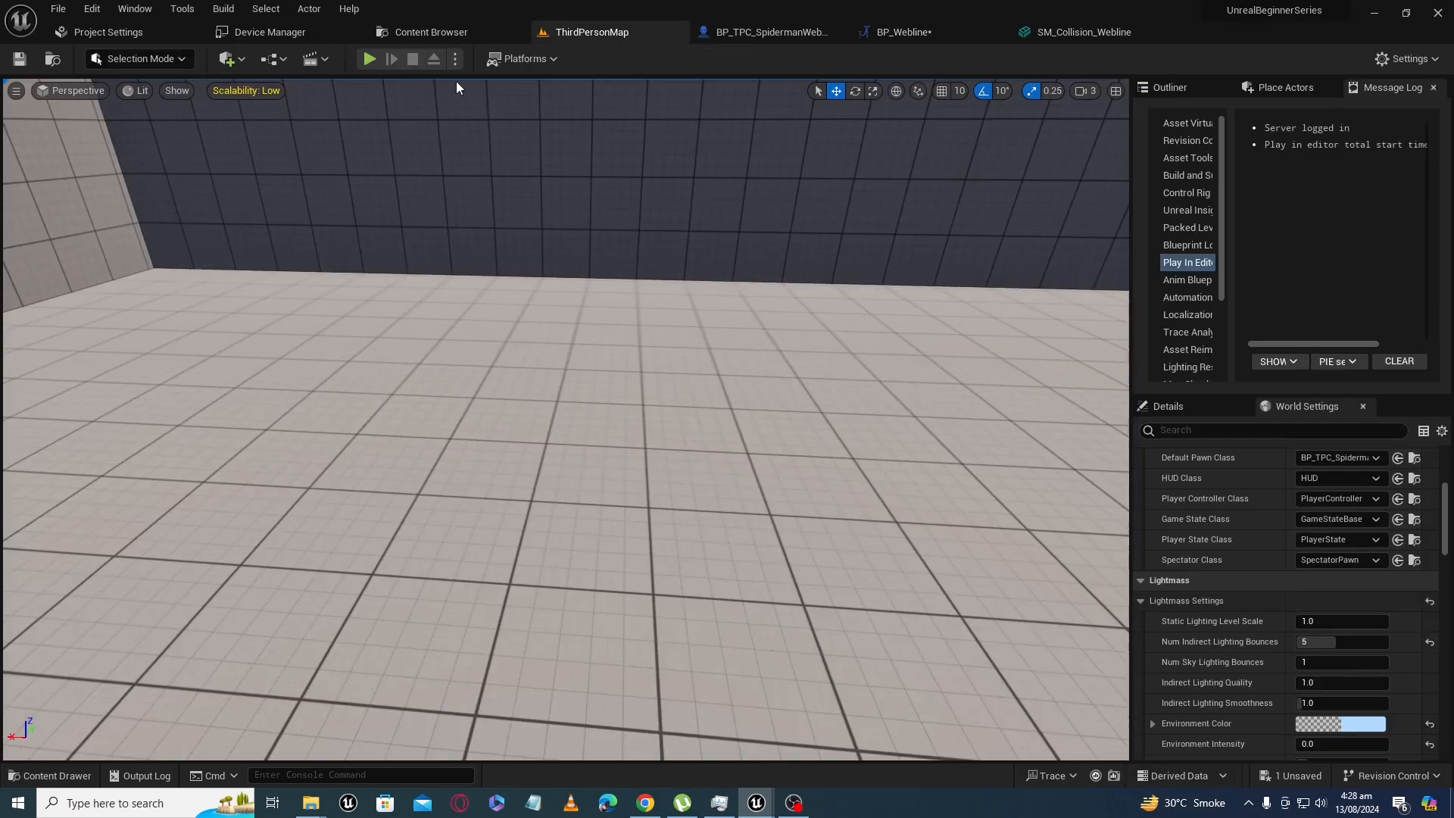
pyautogui.click(370, 60)
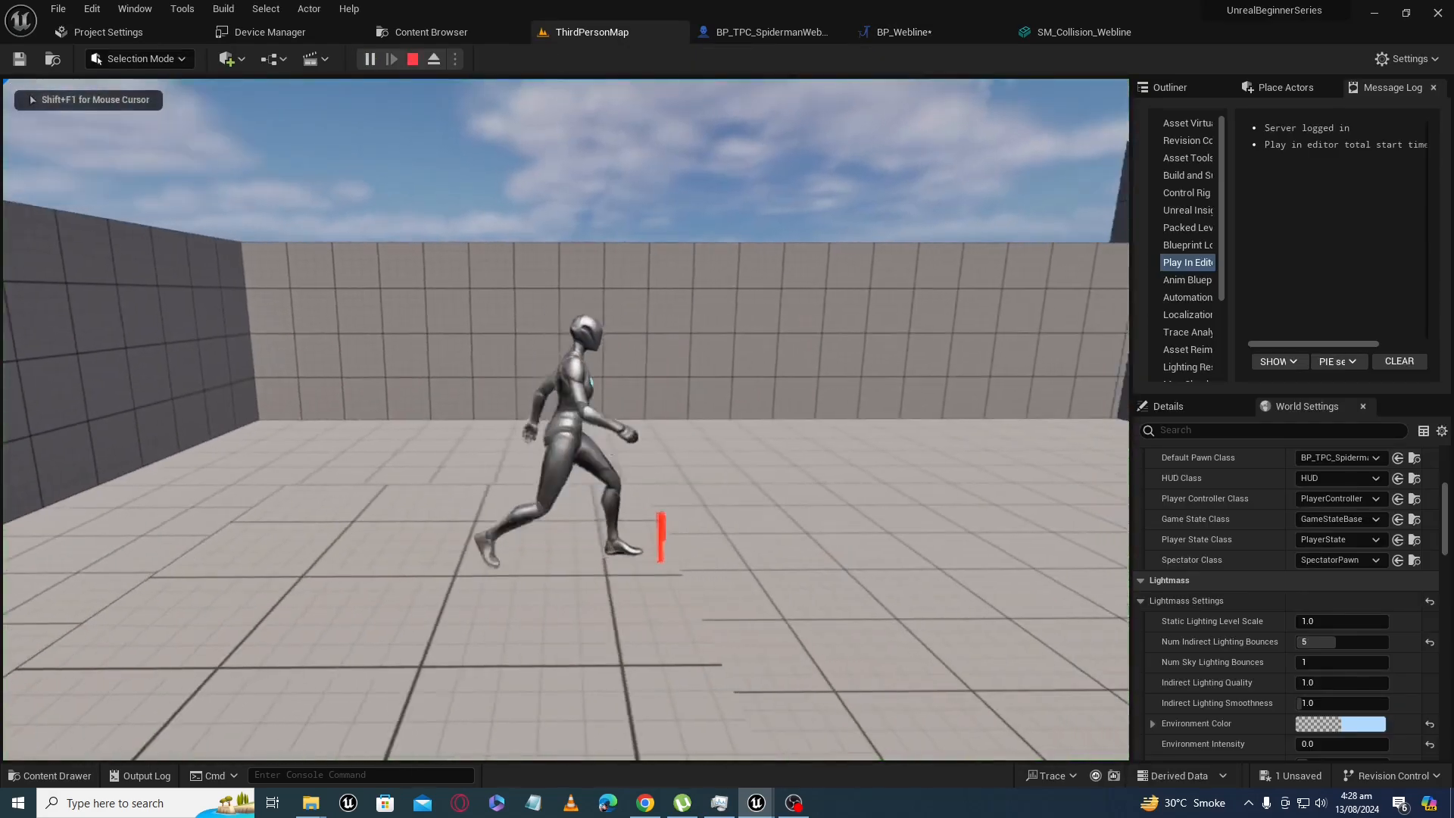
pyautogui.press('e')
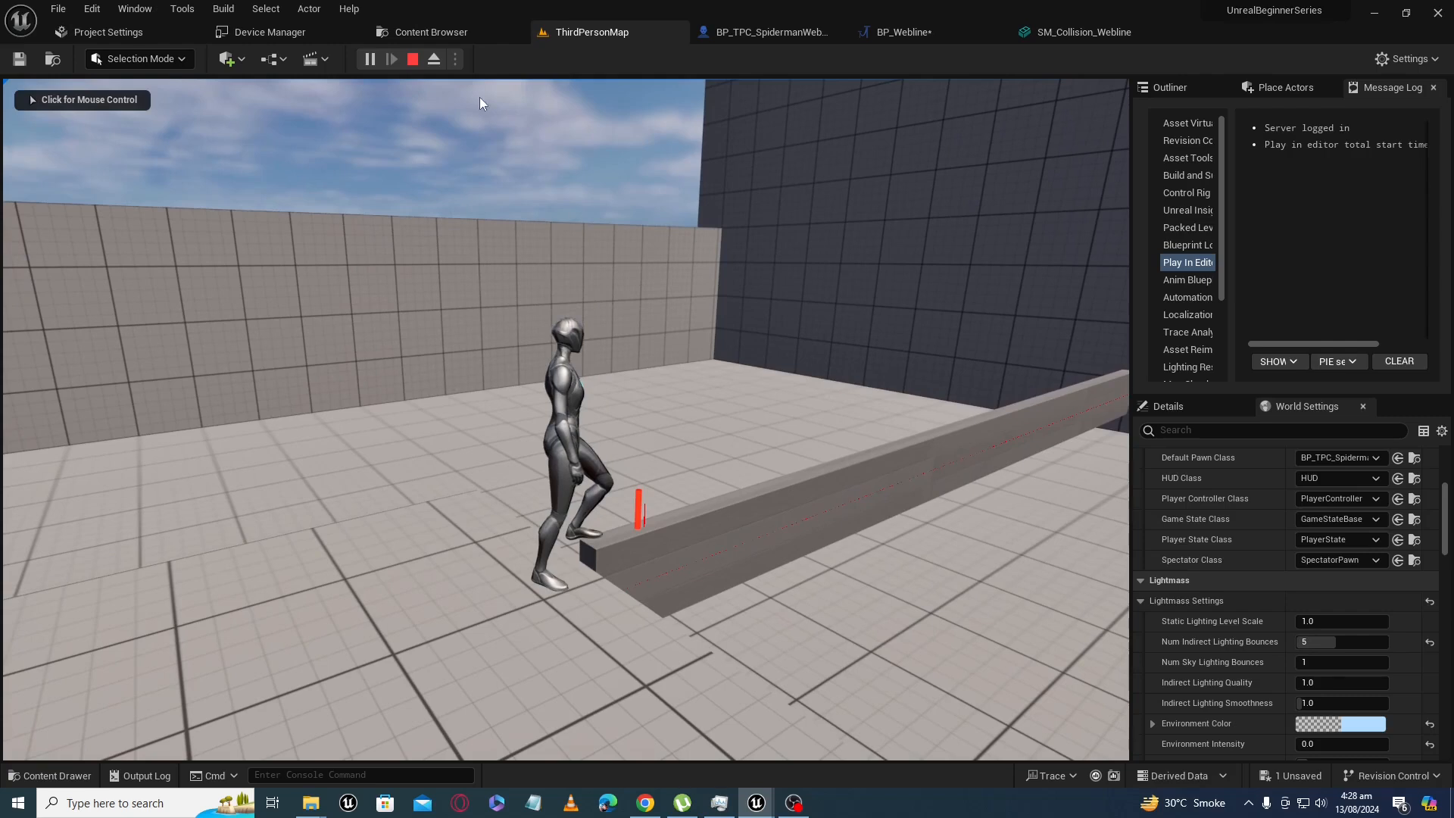
pyautogui.click(434, 59)
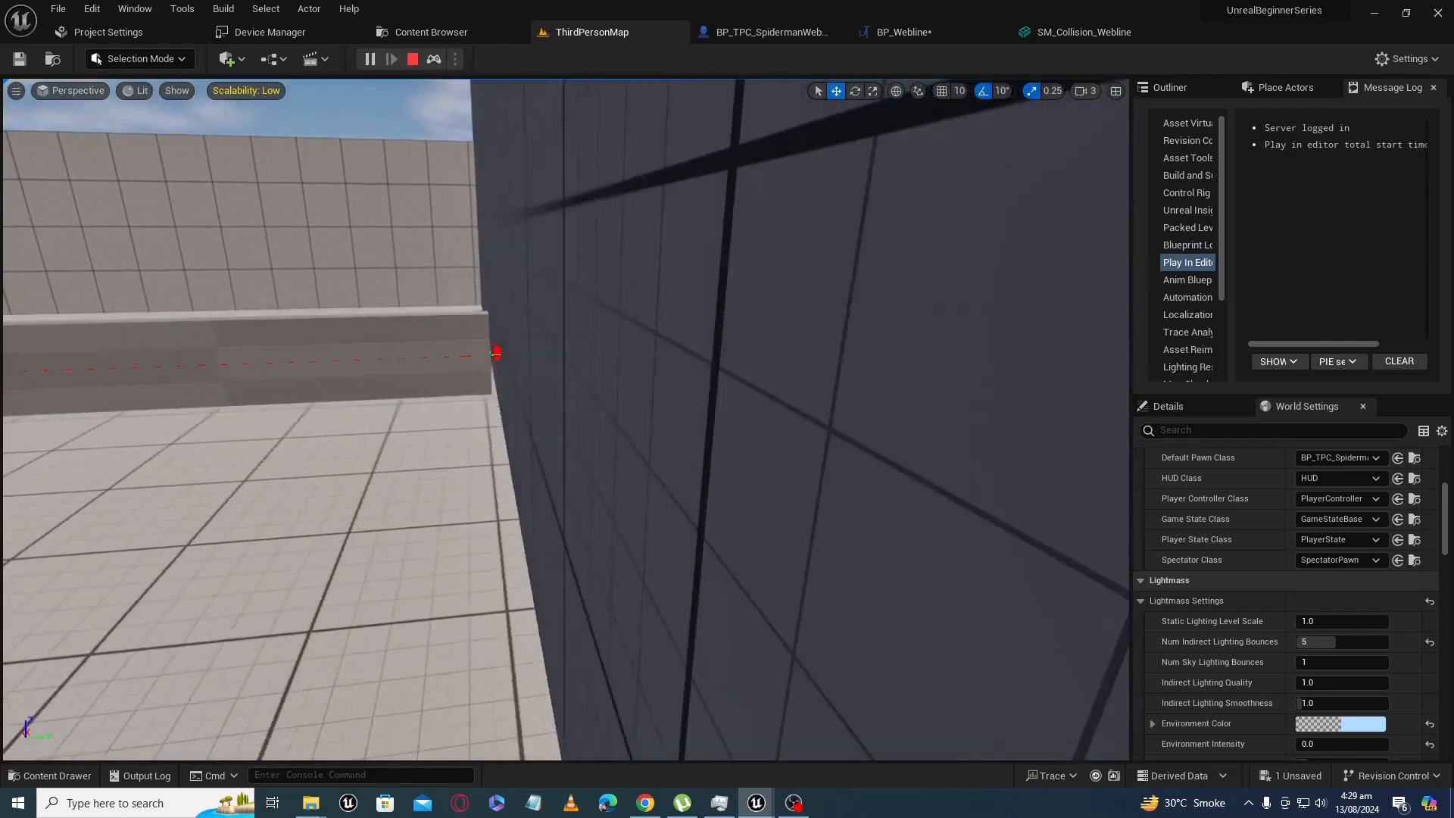
pyautogui.press('w')
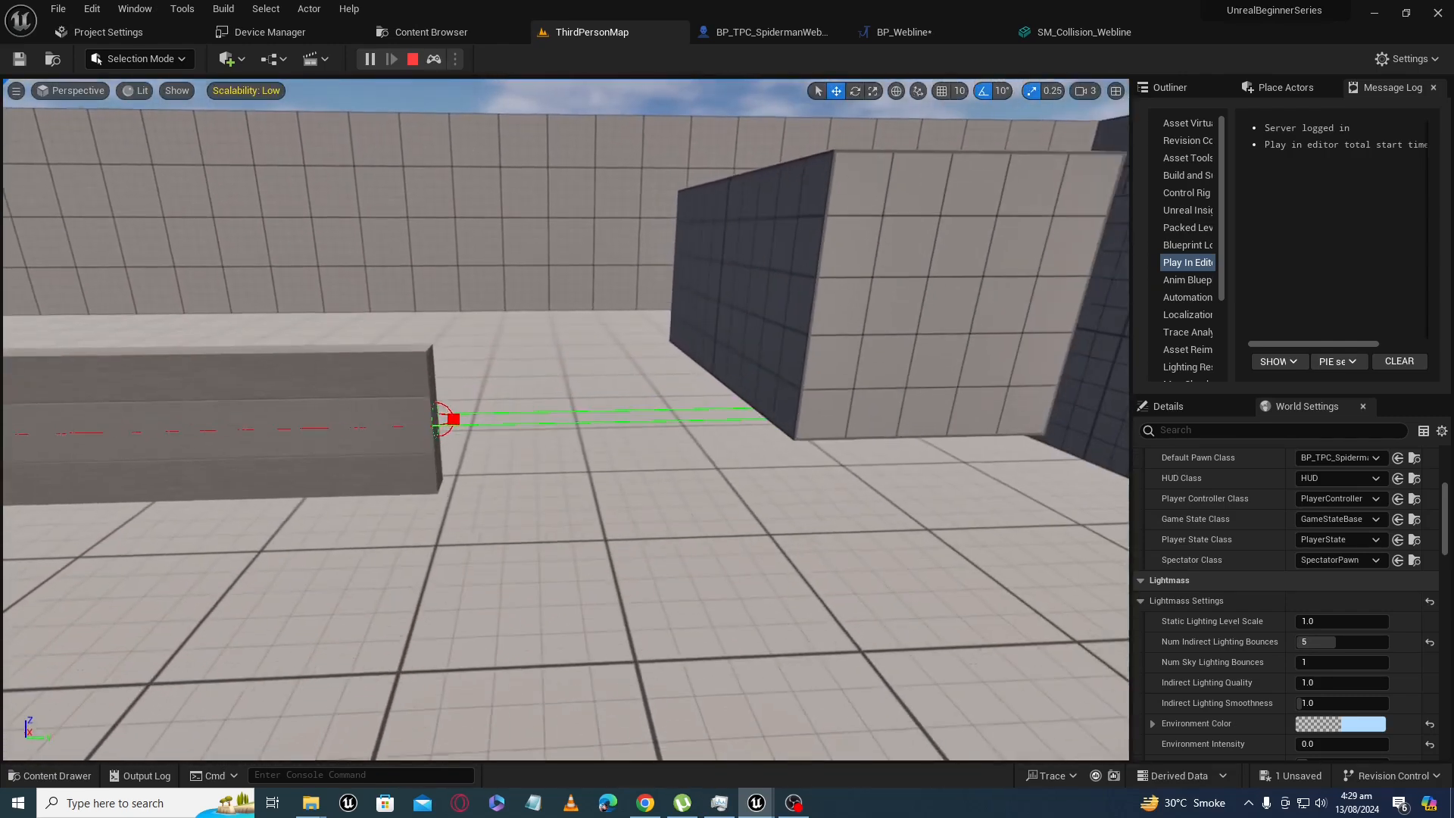
pyautogui.press('d')
pyautogui.press('a')
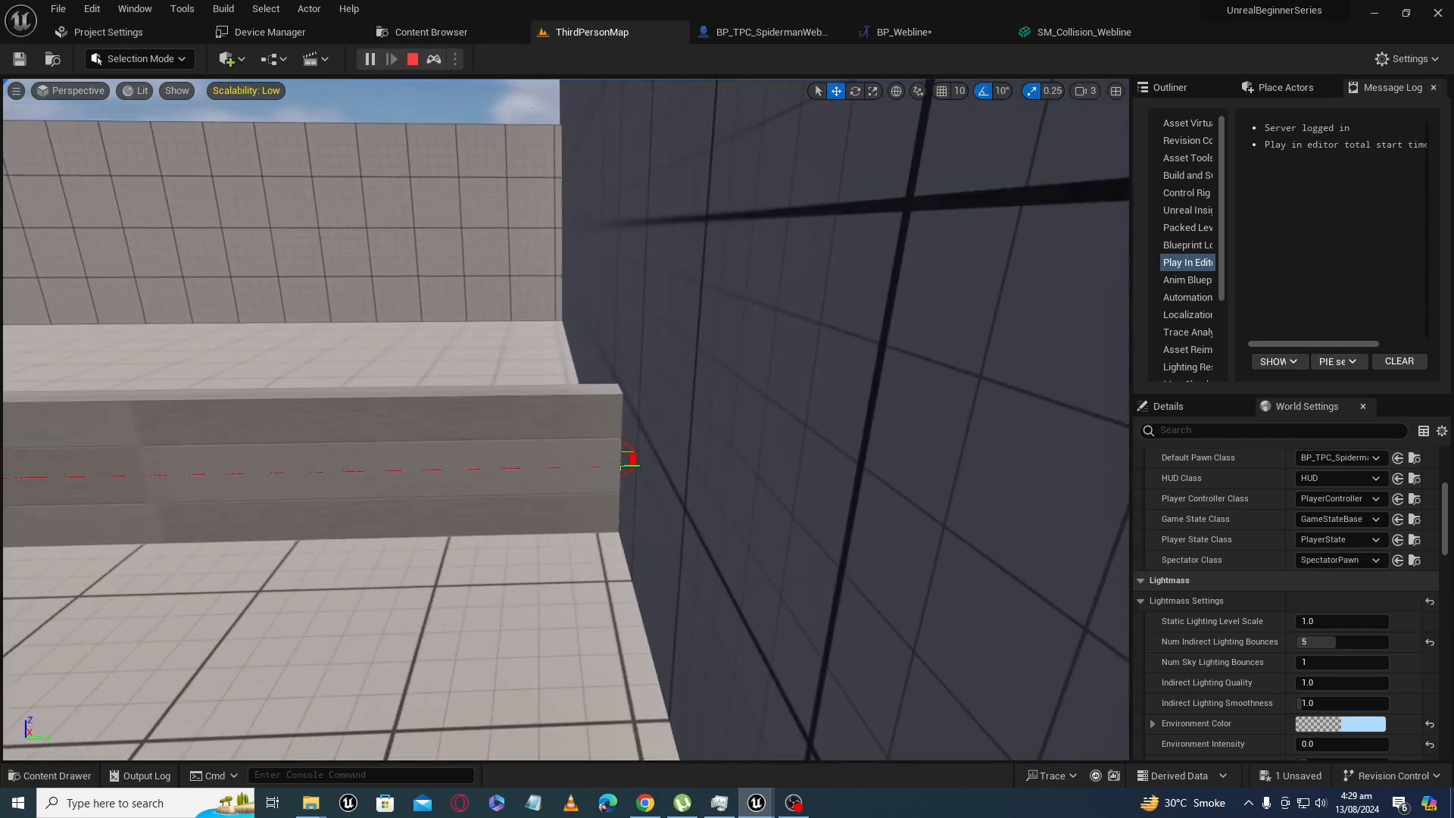
# Replay ThirdPersonMap, shoot a web line, eject from the character, and inspect the collision mesh's end near the wall.
pyautogui.press('Escape')
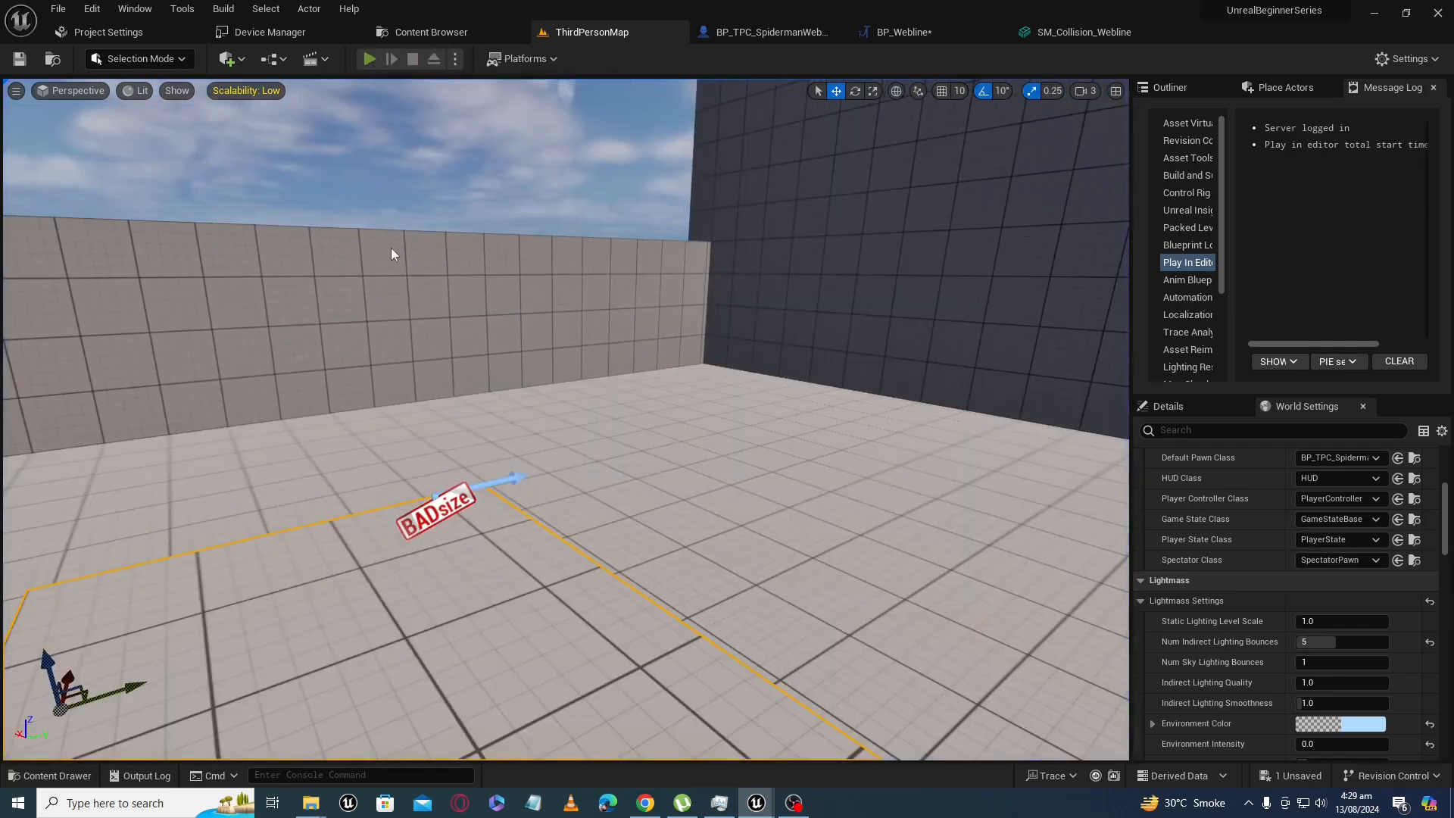
pyautogui.click(370, 58)
pyautogui.press('d')
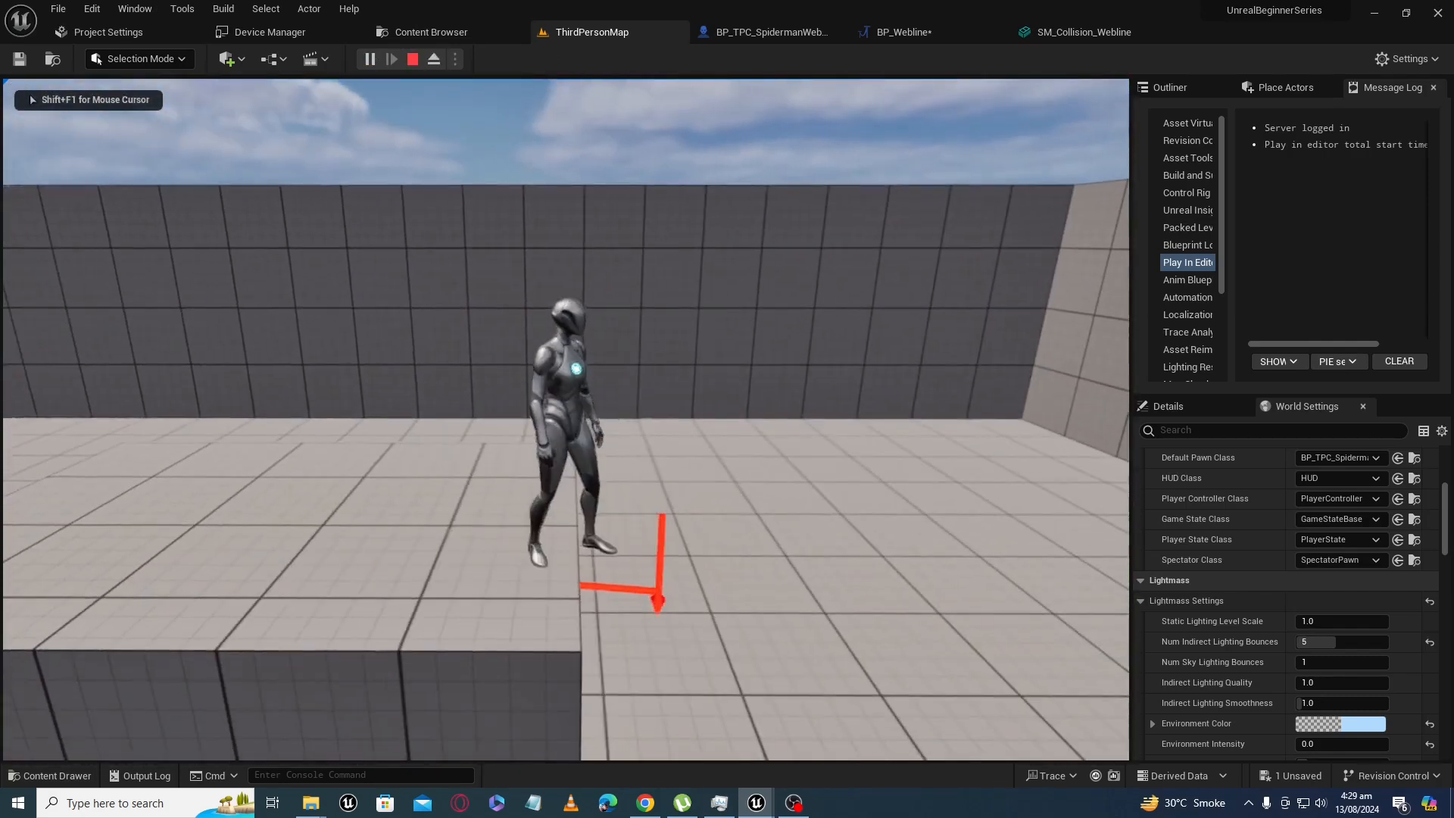
pyautogui.press('e')
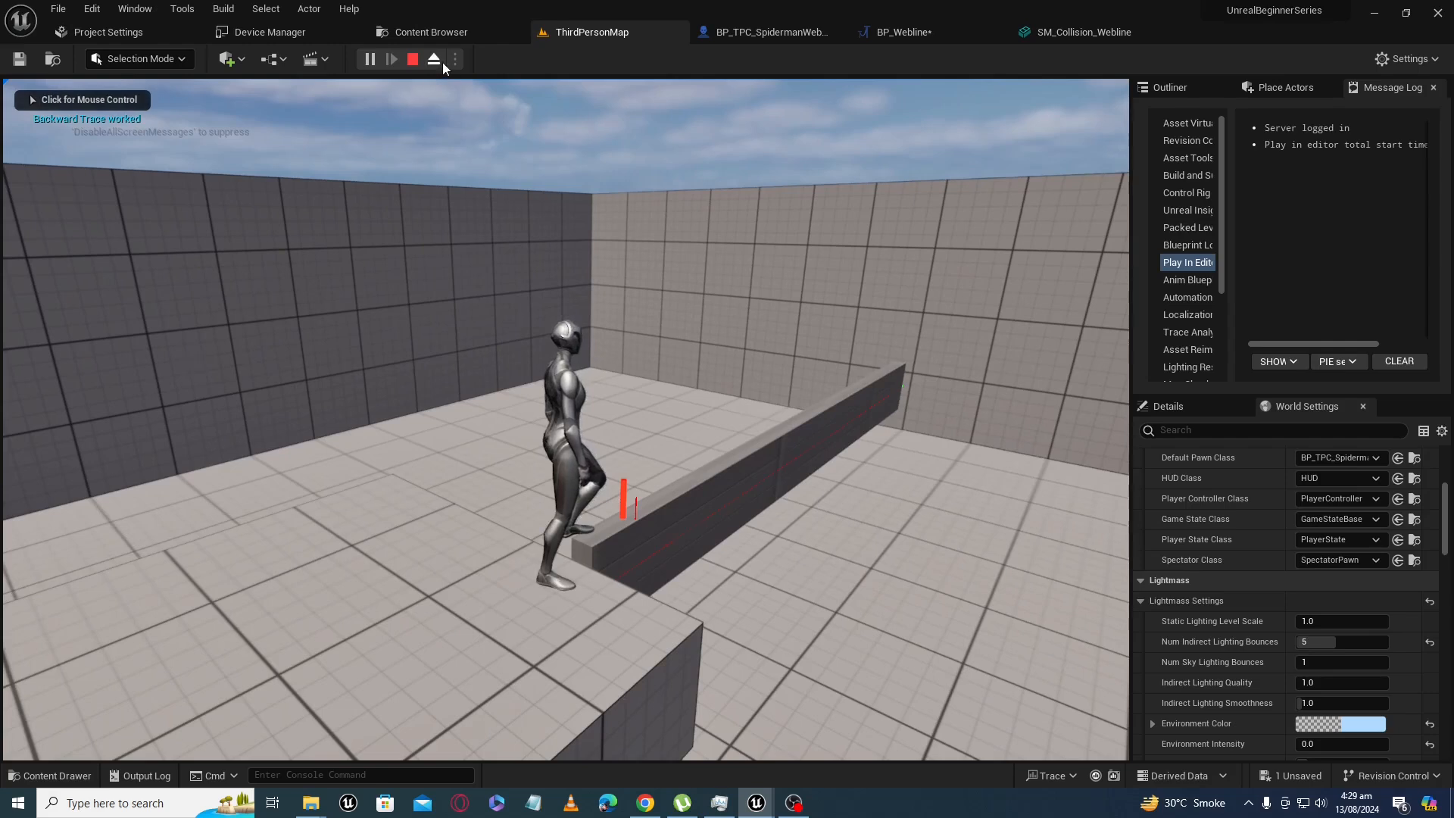
pyautogui.click(436, 60)
pyautogui.press('a')
pyautogui.press('d')
pyautogui.press('a')
pyautogui.press('w')
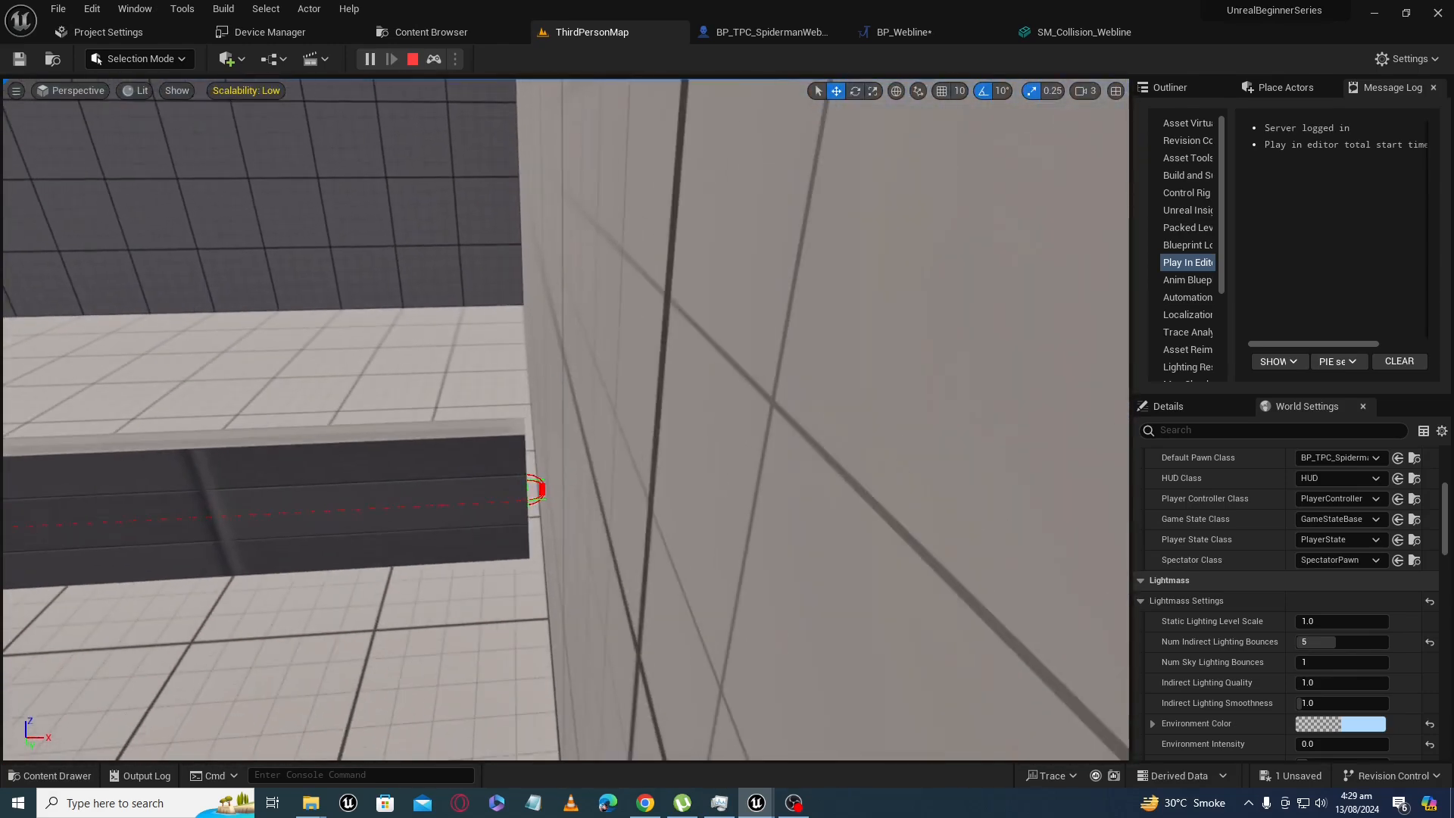
pyautogui.press('w')
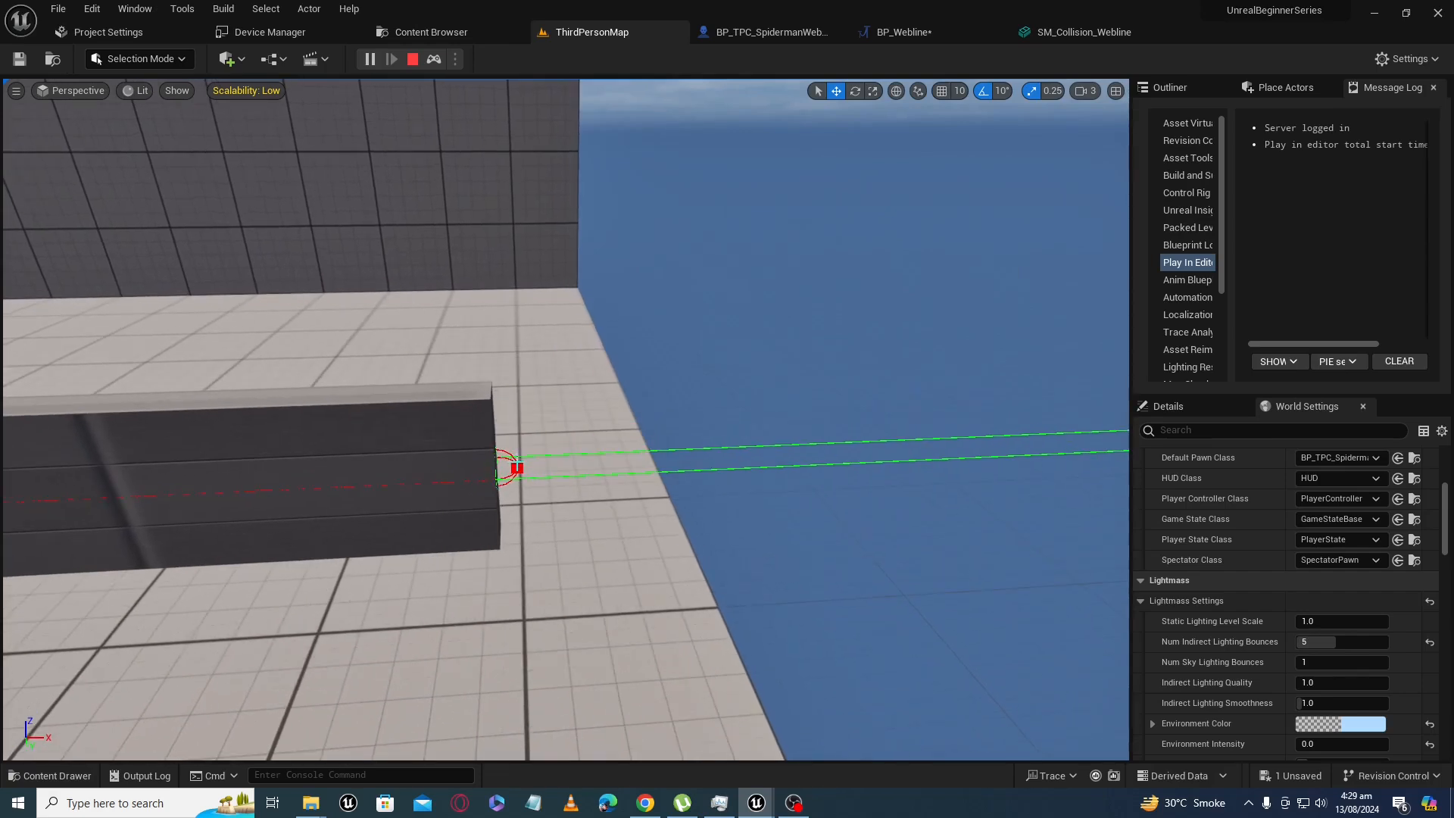
pyautogui.press('Escape')
# In BP_Webline's Event Graph, try New Scale X of 0.2 and 0.14 on Set World Scale 3D.
pyautogui.click(877, 34)
pyautogui.moveTo(752, 525); pyautogui.dragTo(562, 421, button='right')
pyautogui.scroll(2, 714, 397)
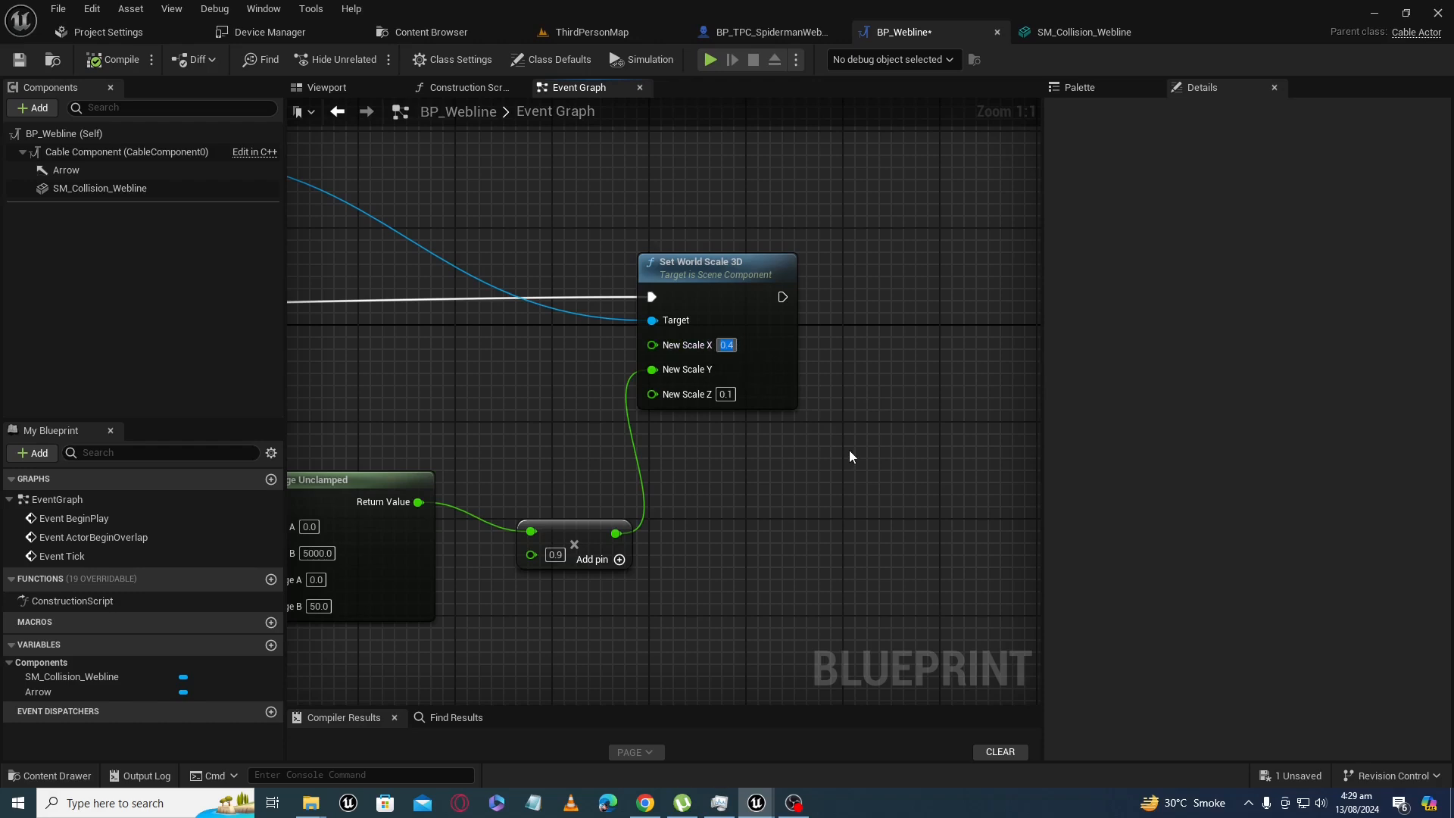
pyautogui.write('0.2')
pyautogui.press('Return')
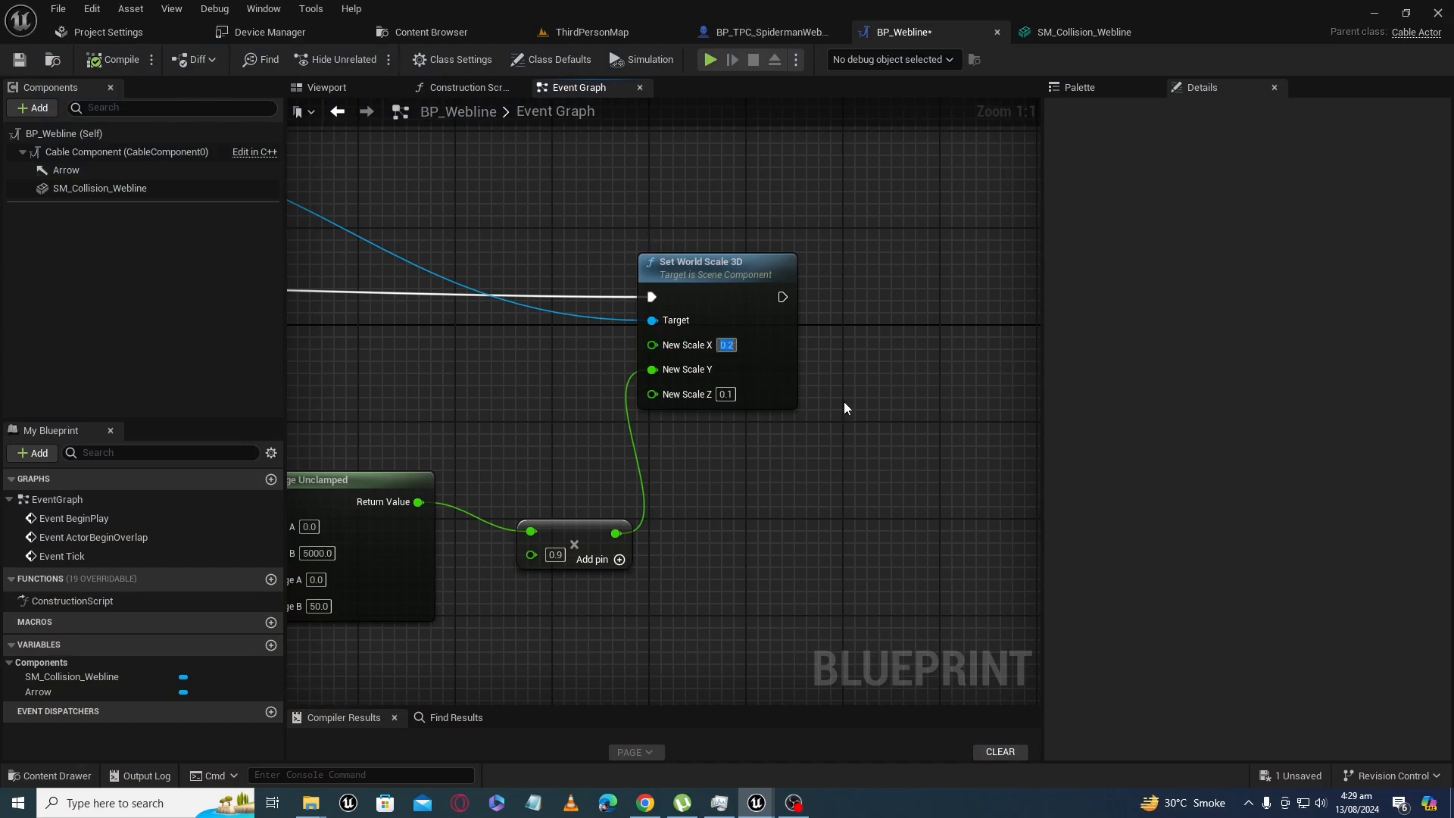
pyautogui.write('0.14')
pyautogui.press('Return')
# Play-test from BP_Webline and shoot a web line to check the collision mesh's width.
pyautogui.click(710, 60)
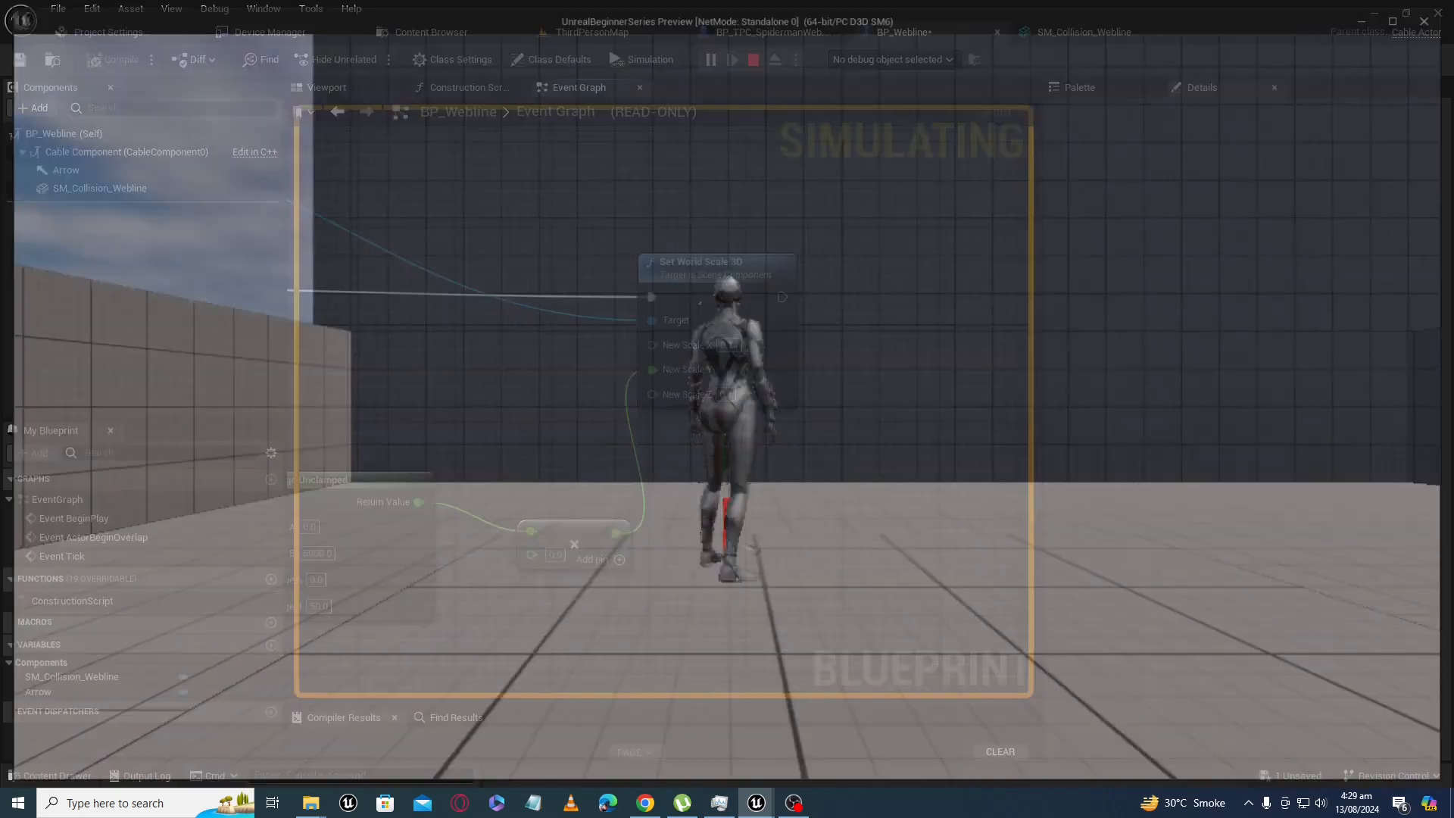
pyautogui.press('d')
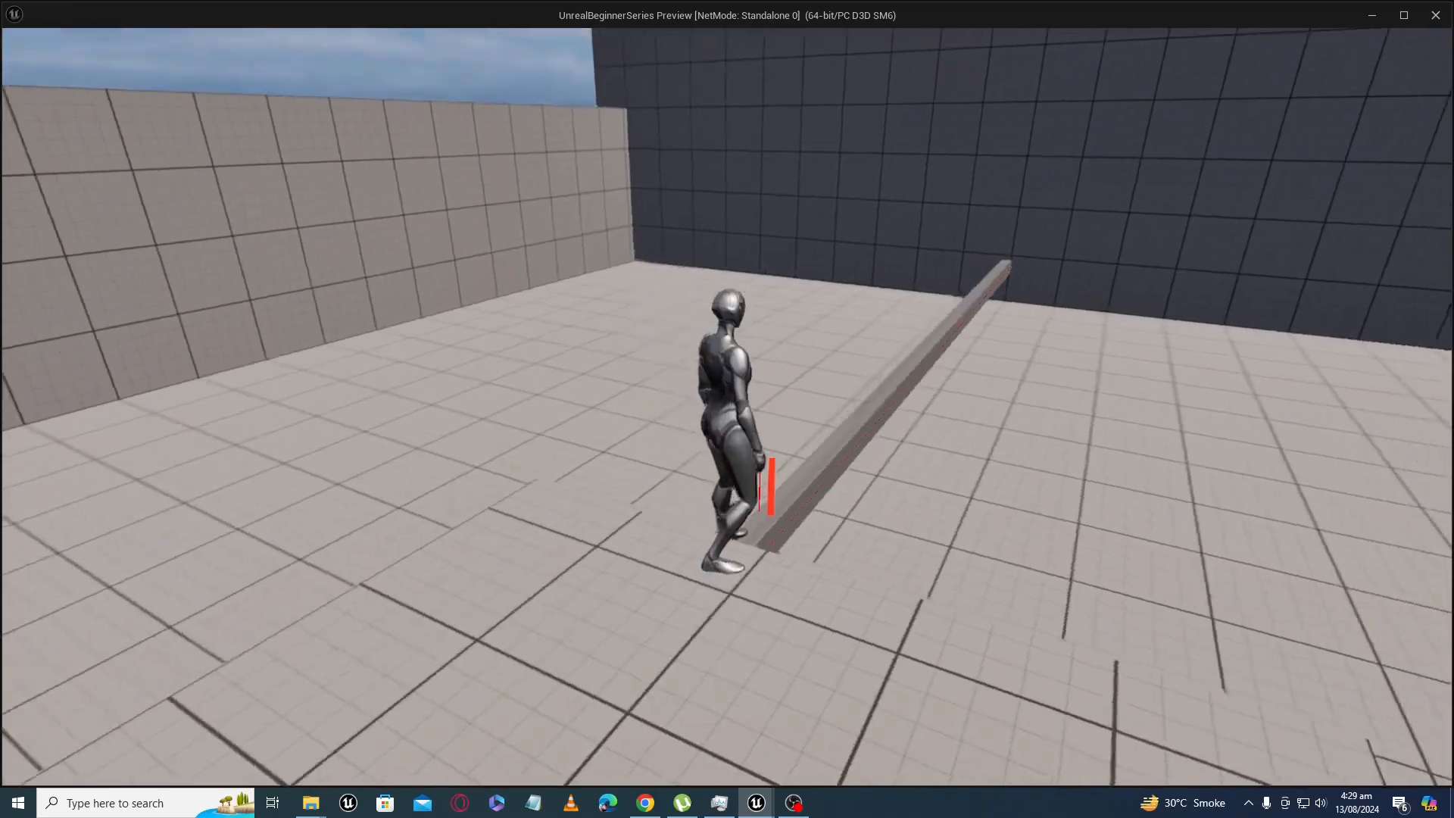
pyautogui.press('Escape')
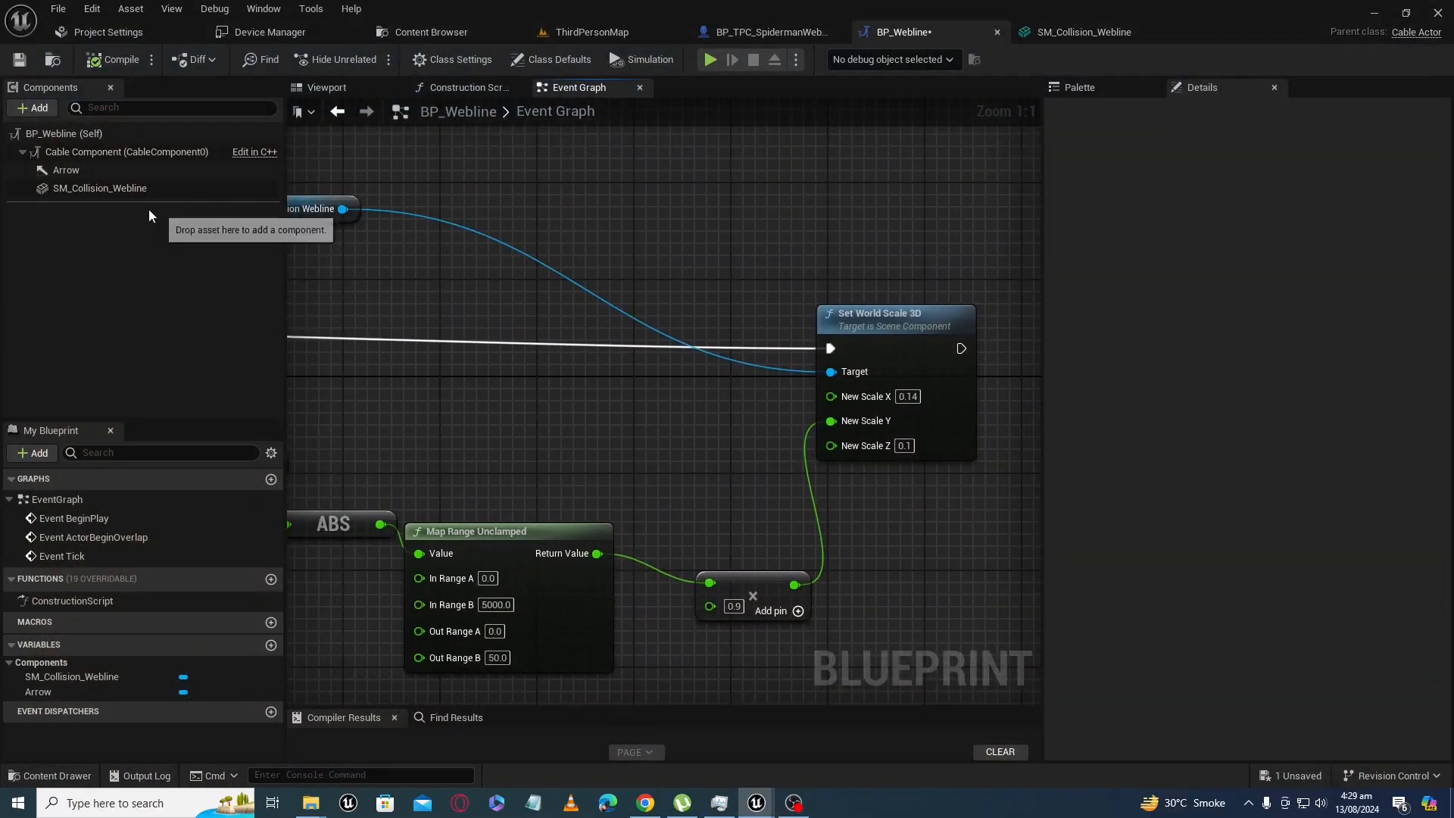
# Enable Hidden in Game for the SM_Collision_Webline component.
pyautogui.click(124, 193)
pyautogui.moveTo(460, 292); pyautogui.dragTo(586, 259, button='right')
pyautogui.moveTo(303, 291); pyautogui.dragTo(681, 323, button='right')
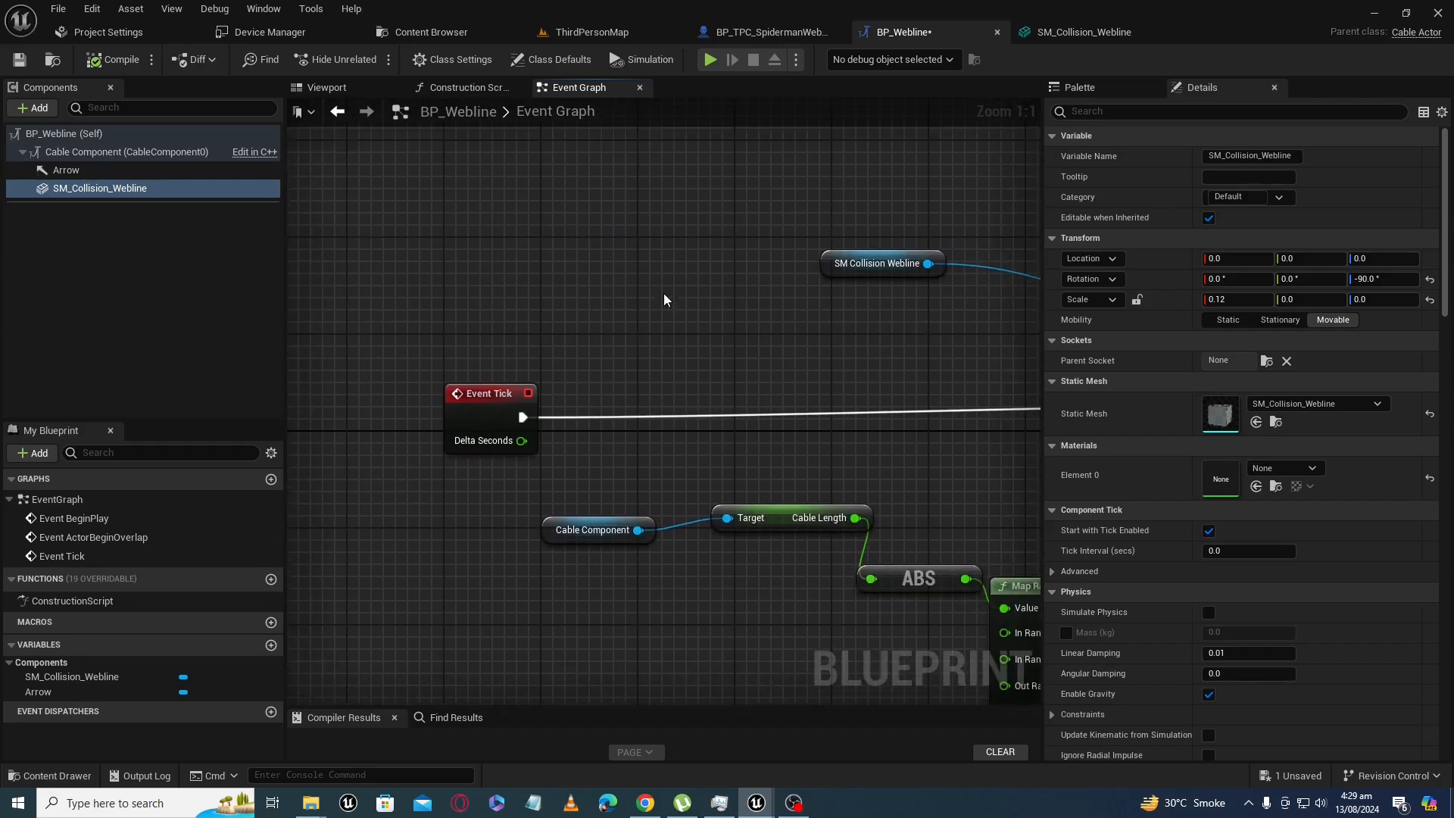
pyautogui.scroll(-4, 872, 426)
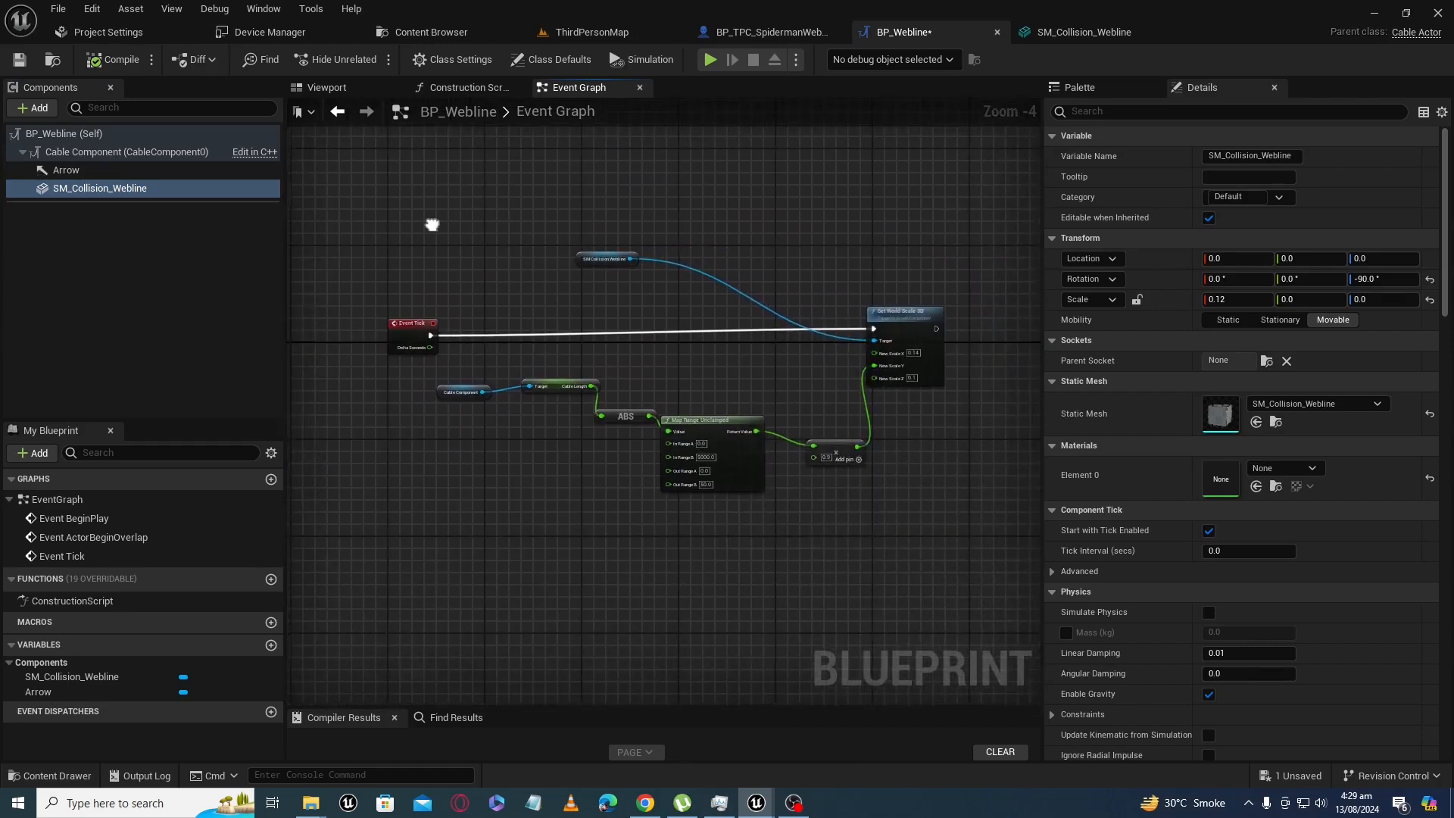
pyautogui.scroll(-3, 1088, 543)
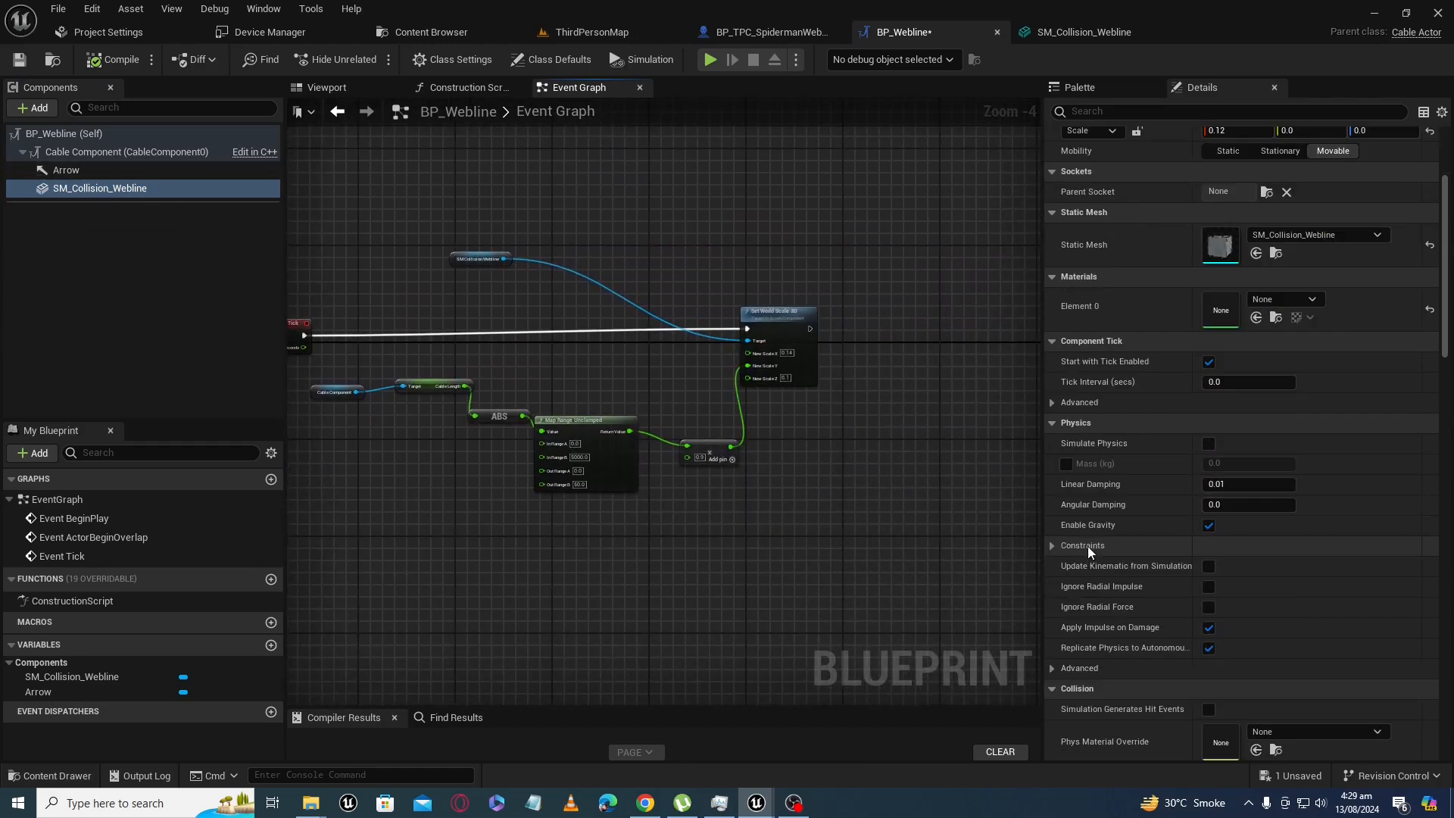
pyautogui.scroll(-12, 1239, 657)
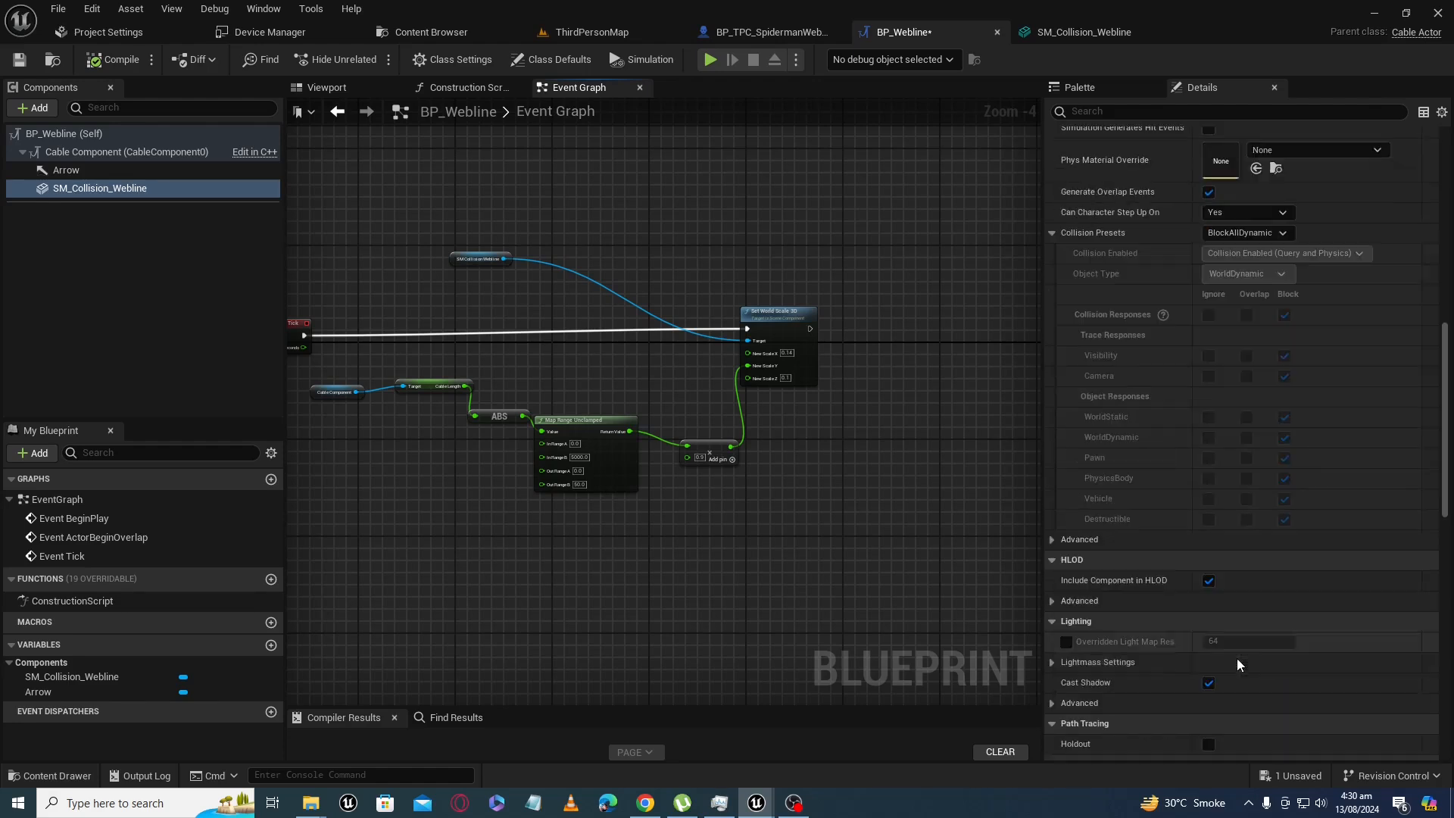
pyautogui.click(1207, 681)
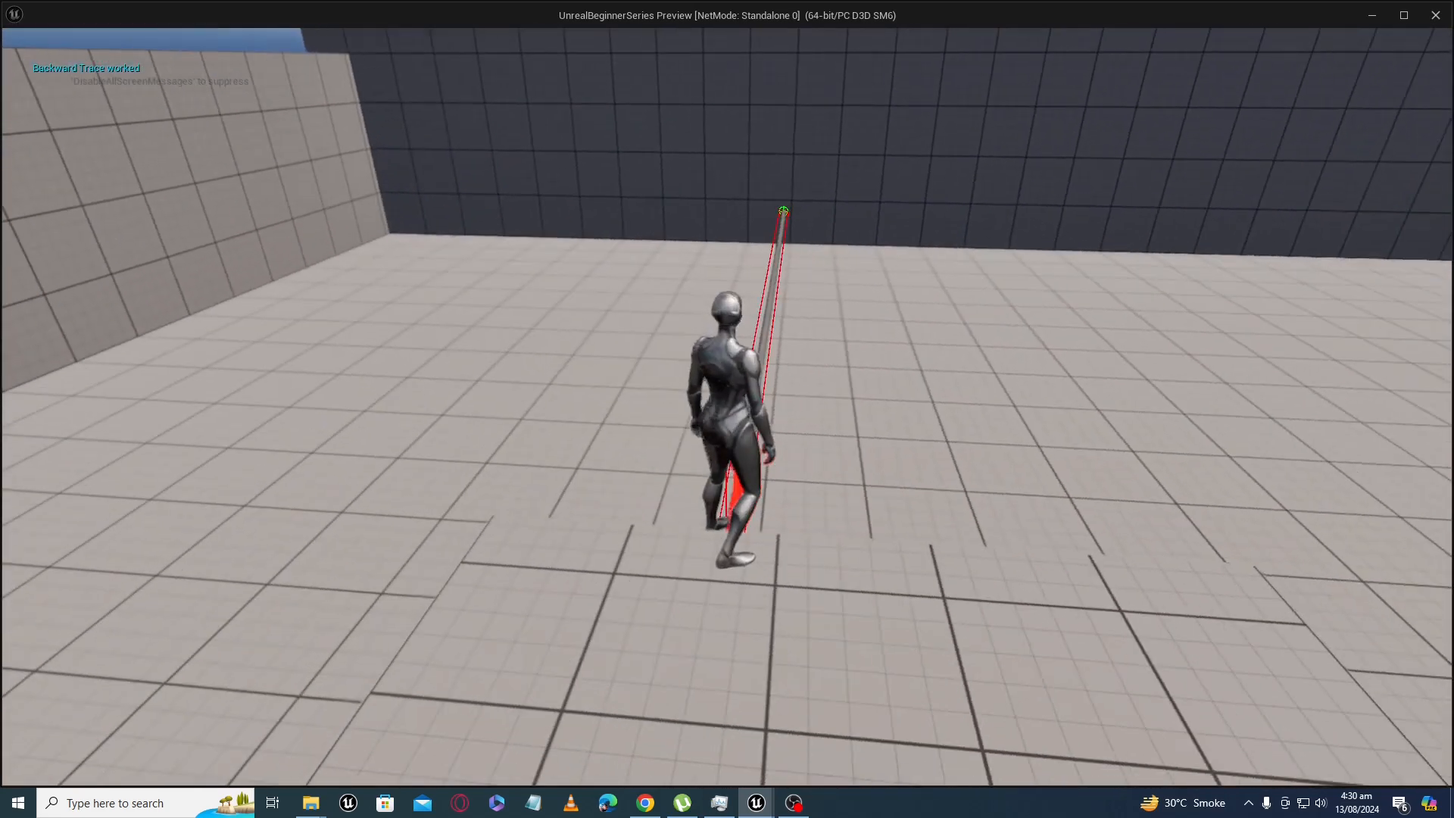
# Run the character along the web line to the far wall and back to test its hidden collision.
pyautogui.press('w')
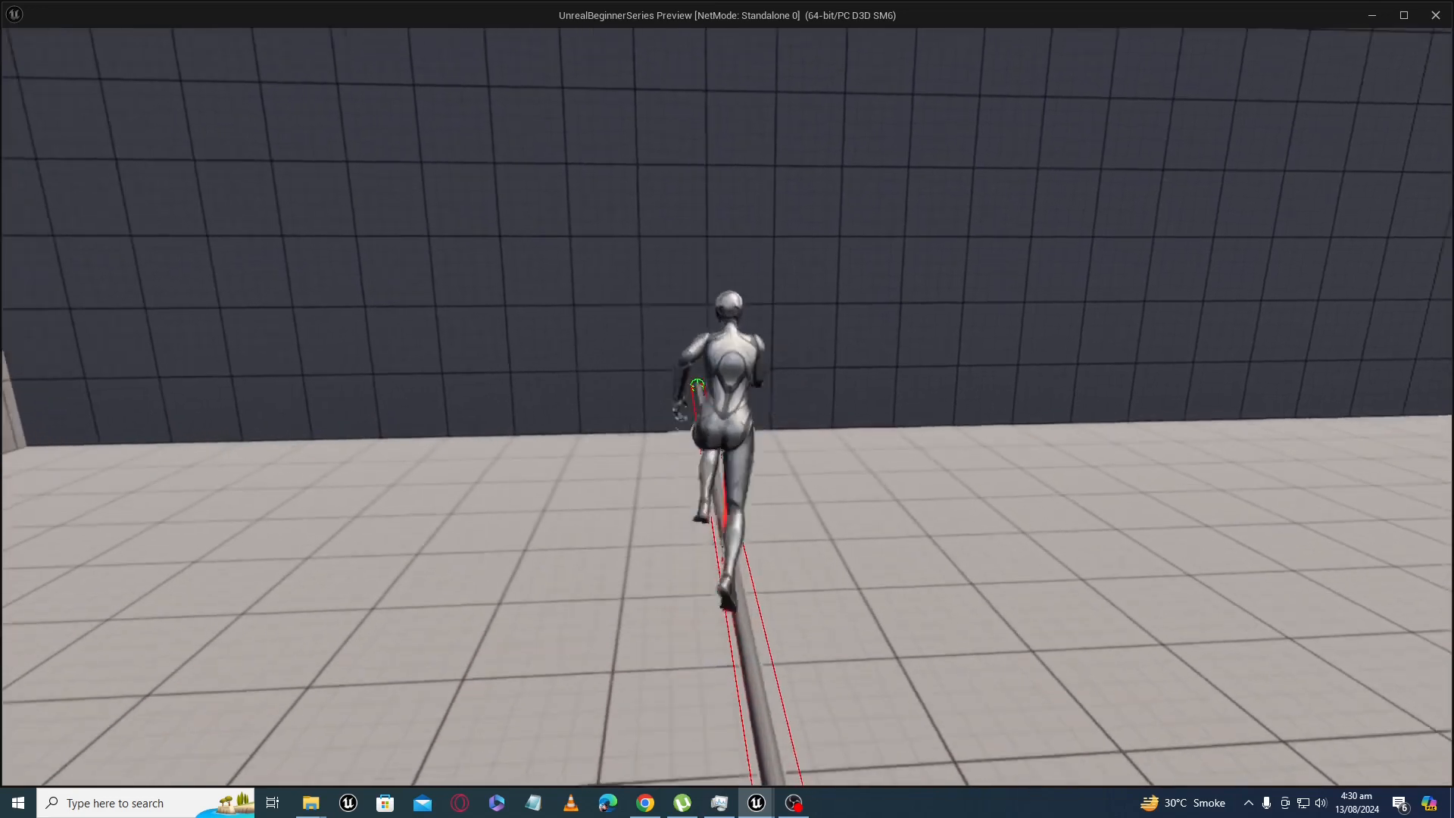
pyautogui.press('w')
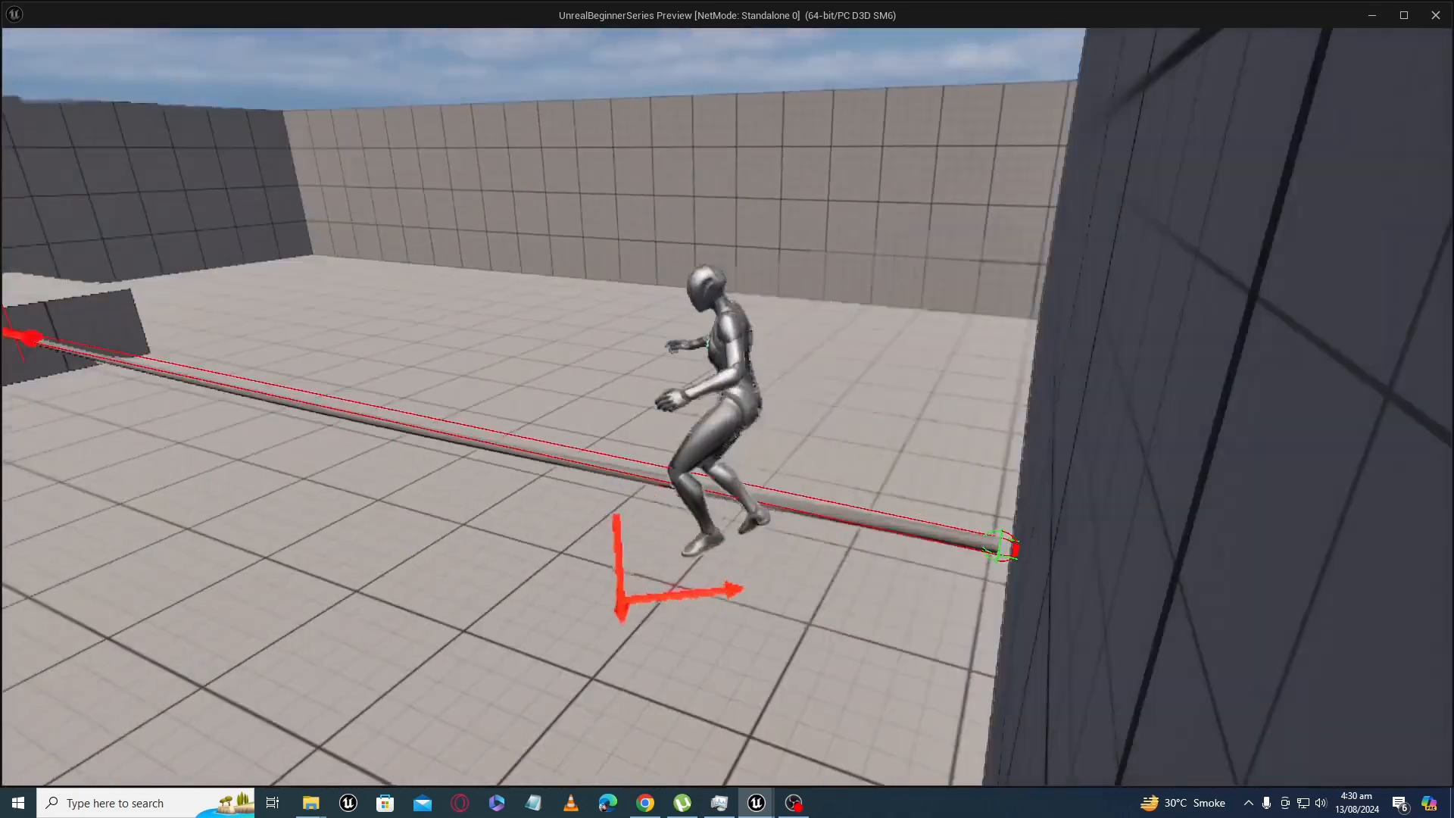
pyautogui.press('a')
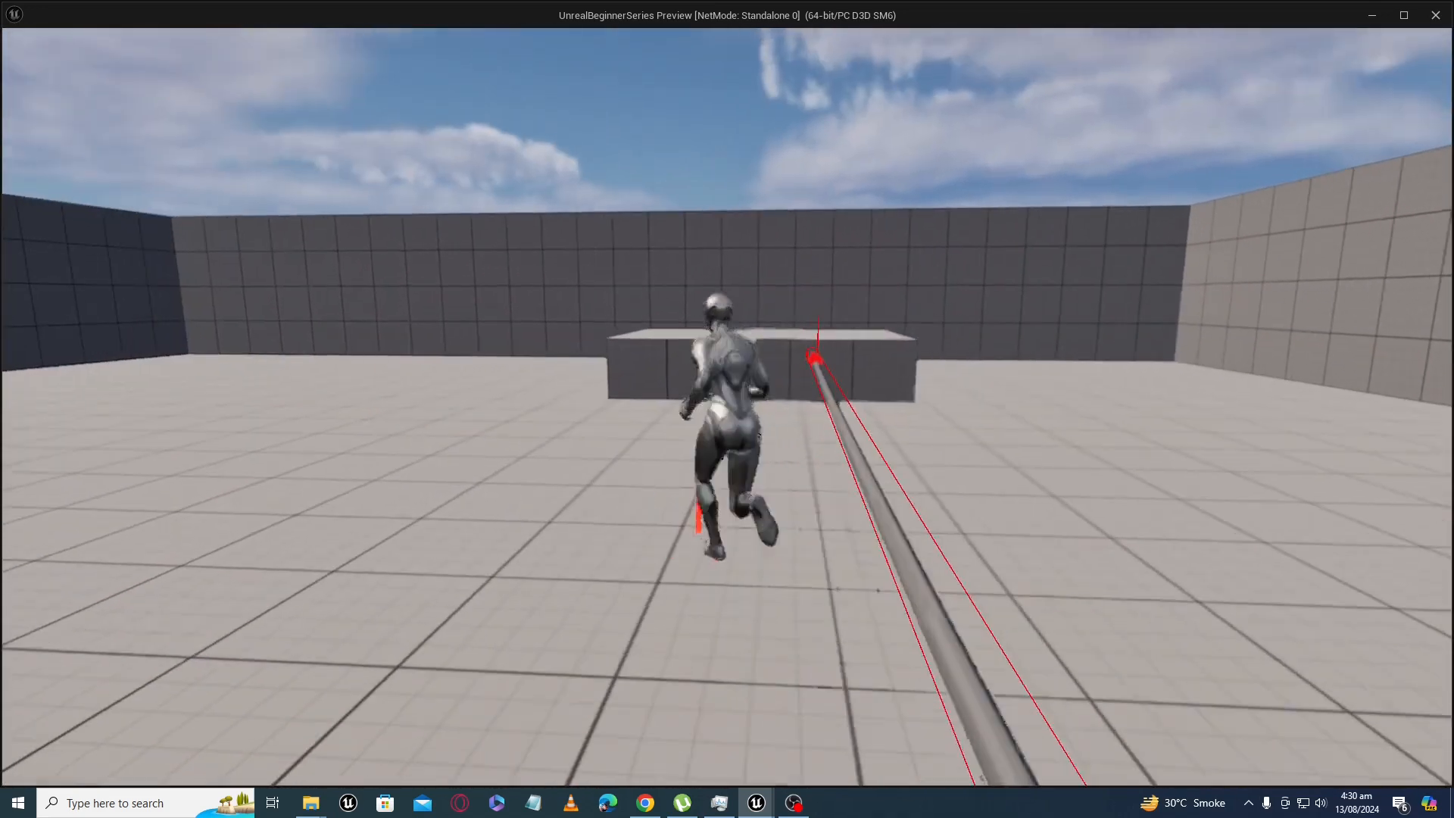
pyautogui.press('d')
pyautogui.press('space')
pyautogui.press('a')
pyautogui.press('Escape')
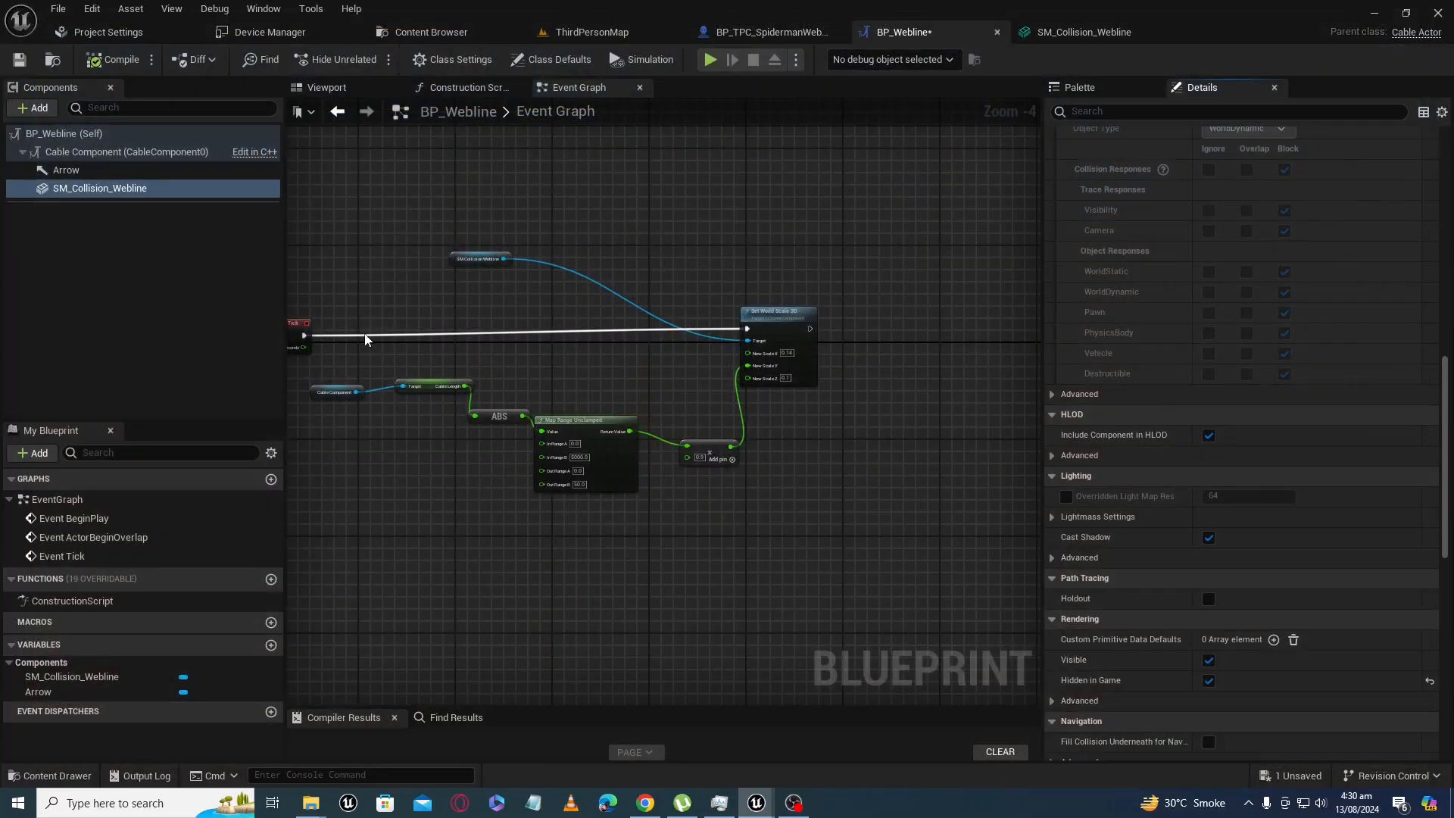
# Turn off Hidden in Game for SM_Collision_Webline and set New Scale X to 0.1 on Set World Scale 3D.
pyautogui.moveTo(975, 525); pyautogui.dragTo(946, 476, button='right')
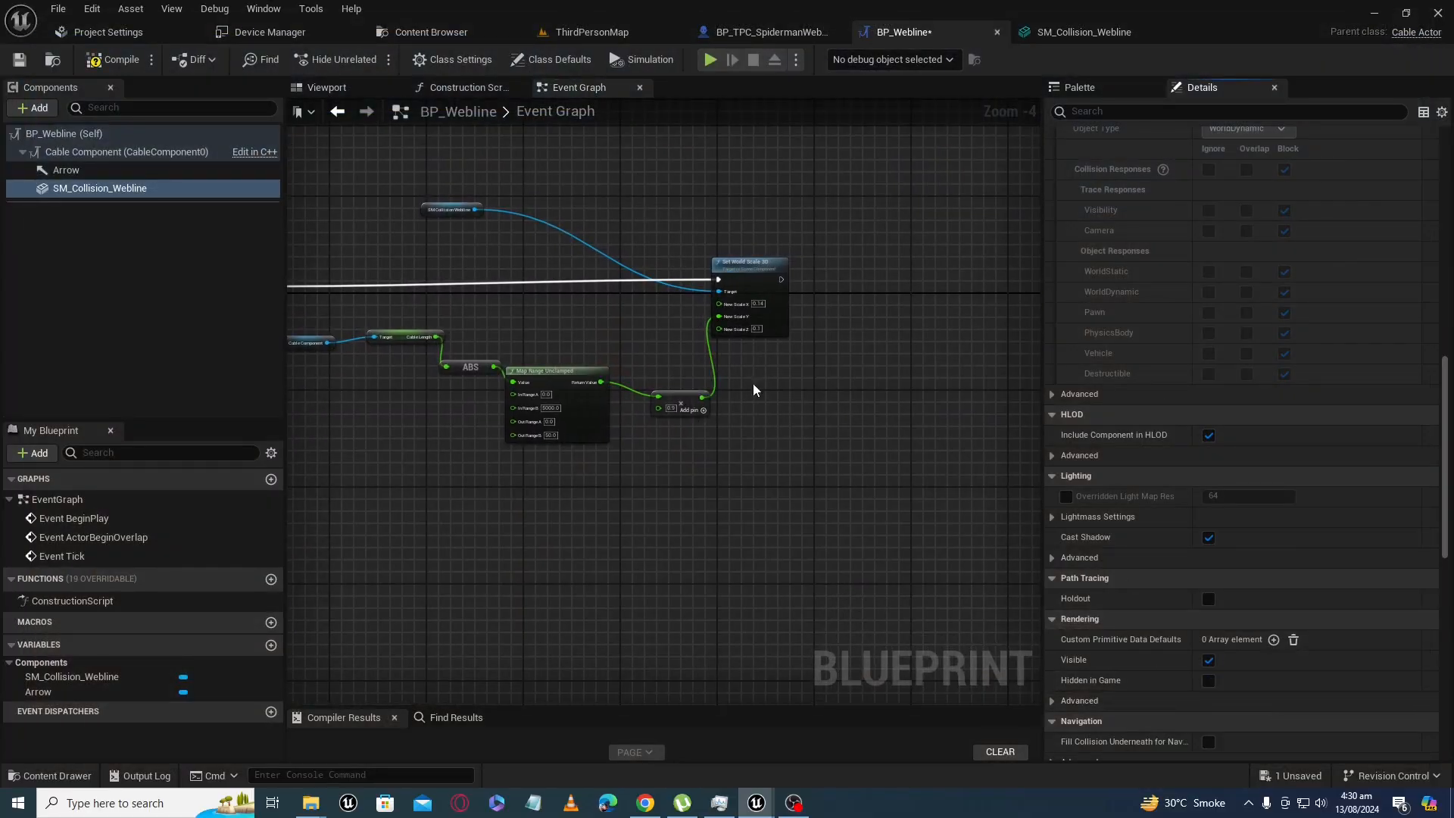
pyautogui.scroll(4, 758, 349)
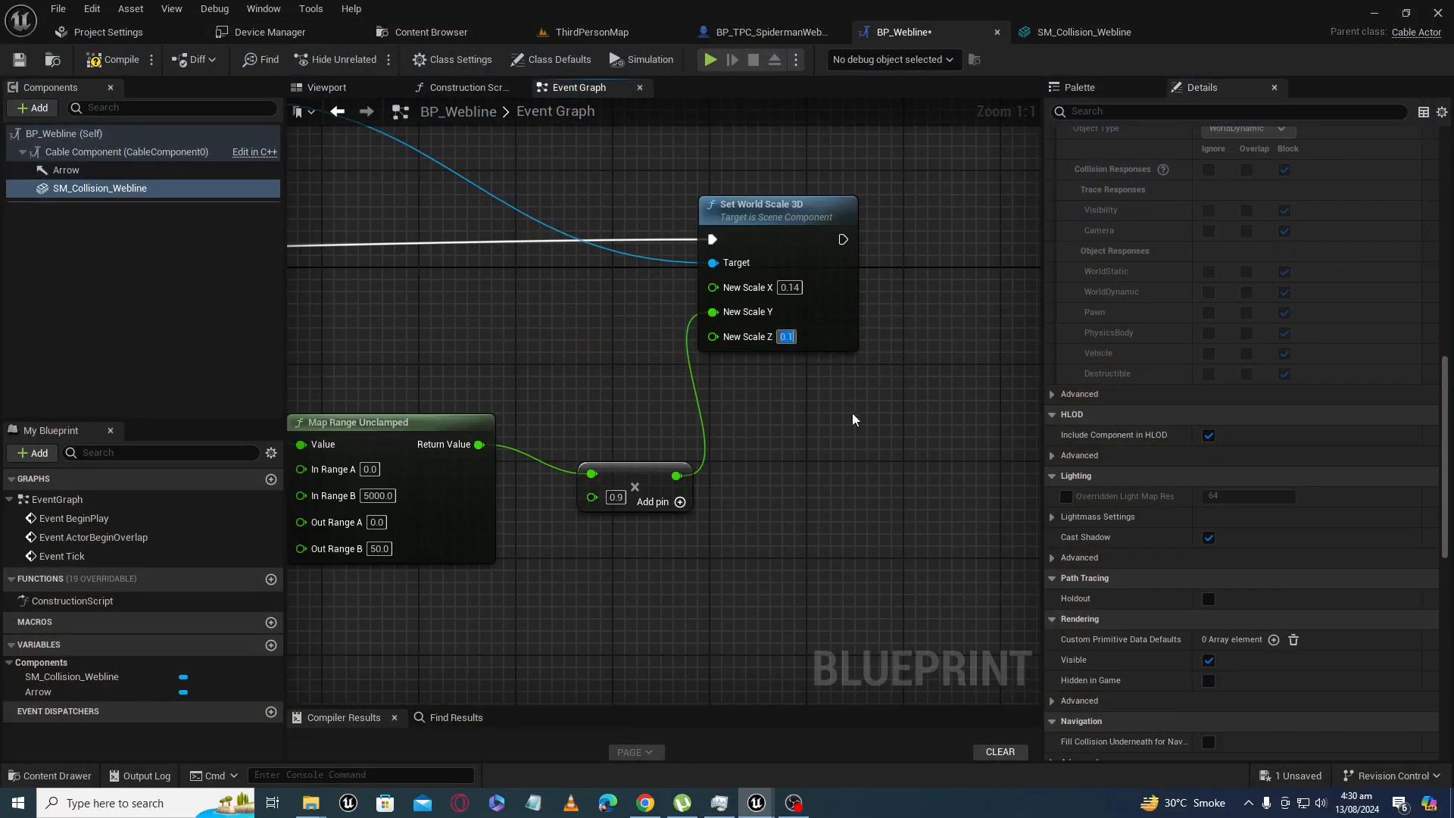
pyautogui.write('0.1')
pyautogui.press('Return')
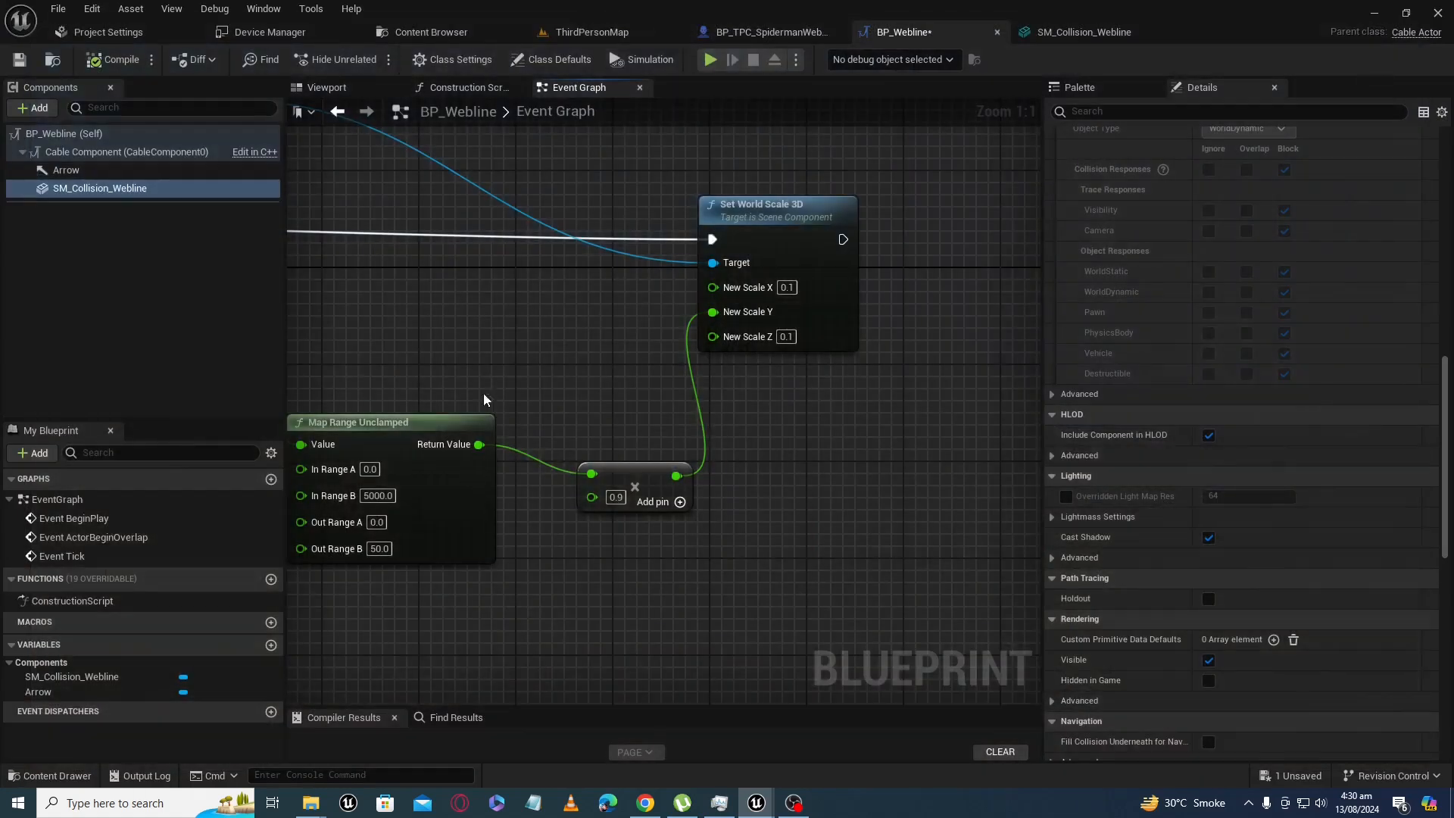
# Play-test the narrower collision mesh by shooting a web line and viewing it from the side.
pyautogui.moveTo(926, 528); pyautogui.dragTo(892, 505, button='right')
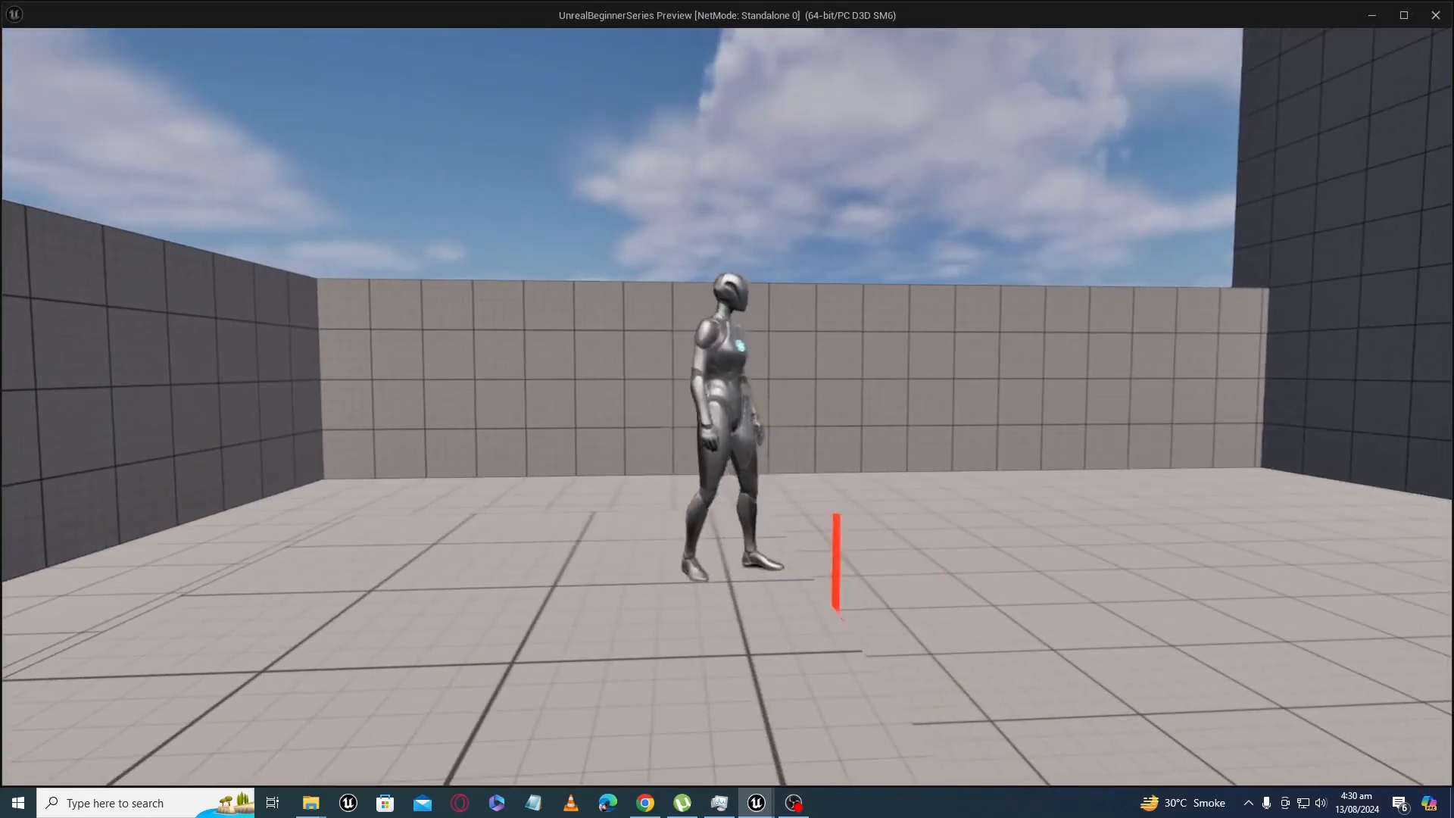
pyautogui.press('w')
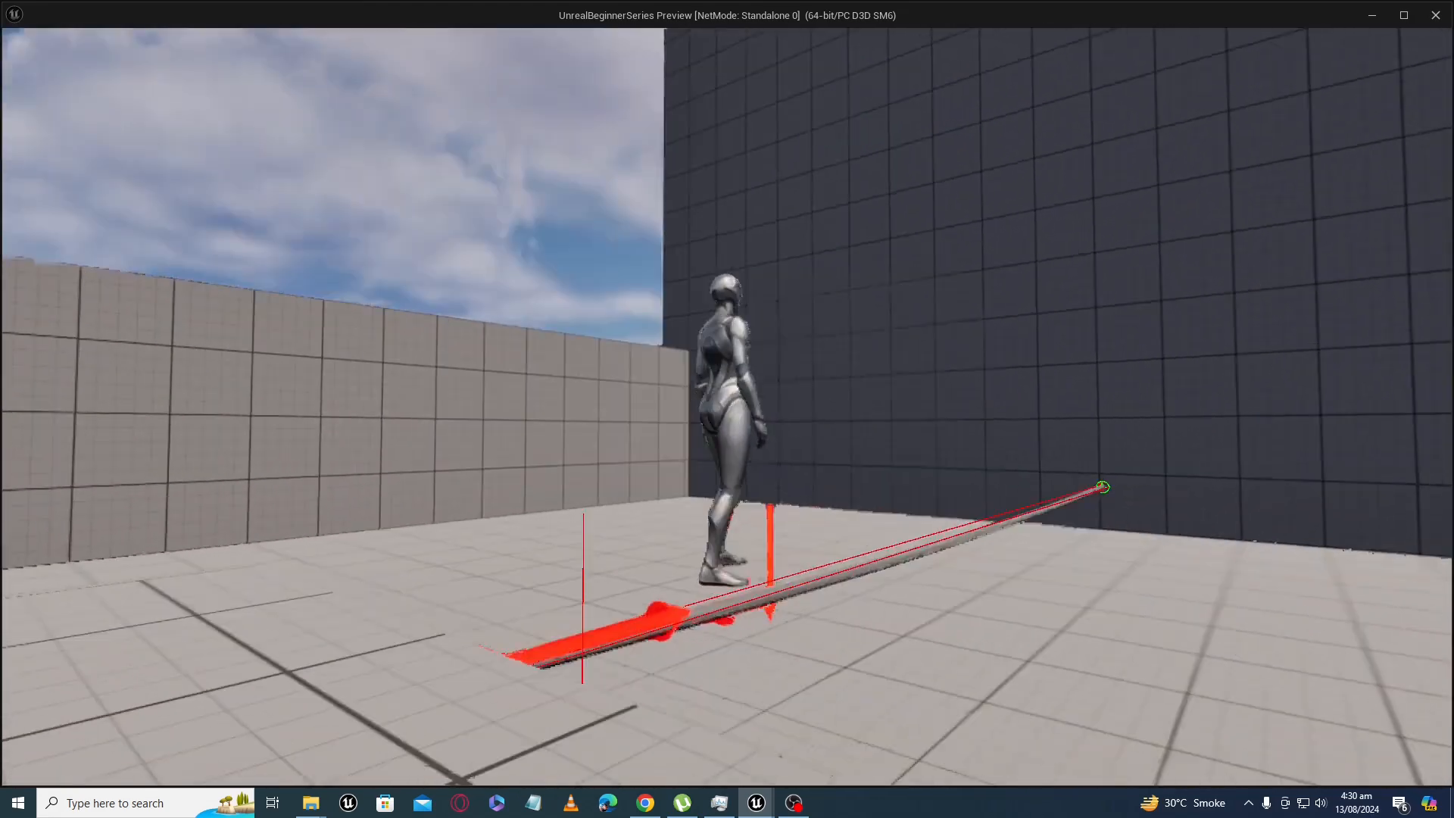
pyautogui.press('d')
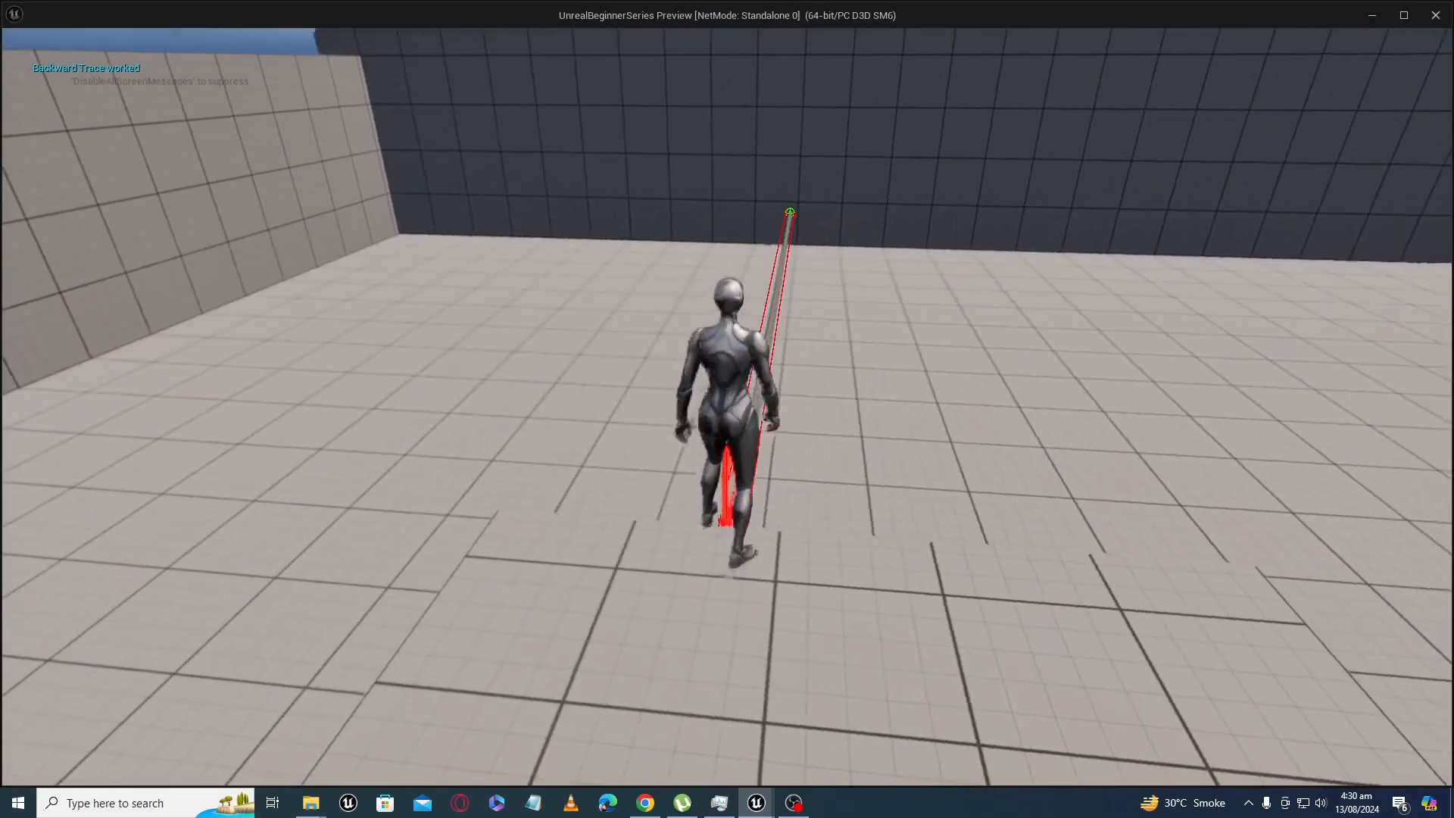
# Walk the character from the platform onto the web line and run along it toward the dark wall to test collision.
pyautogui.press('w')
pyautogui.press('d')
pyautogui.press('d')
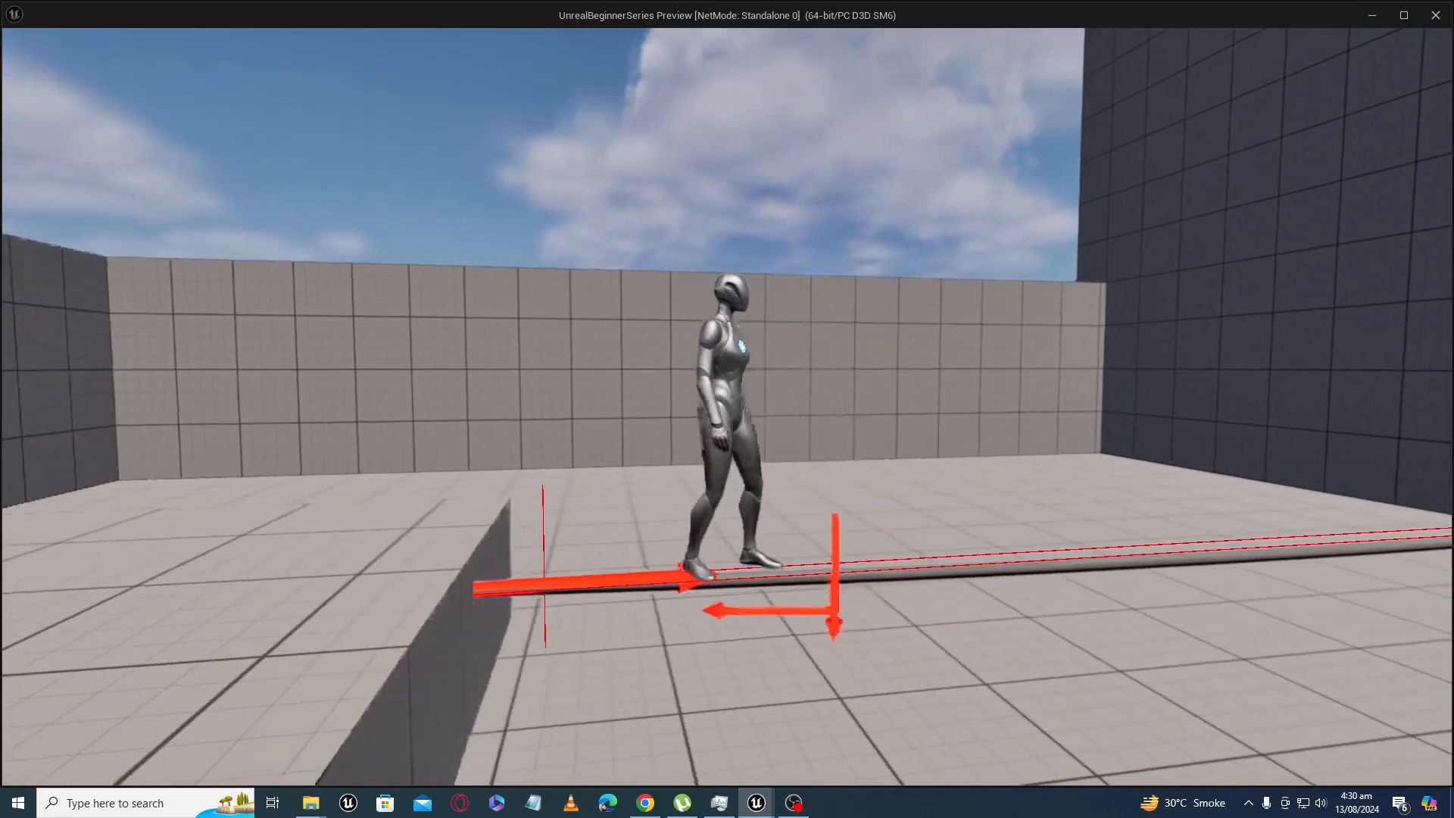
pyautogui.press('d')
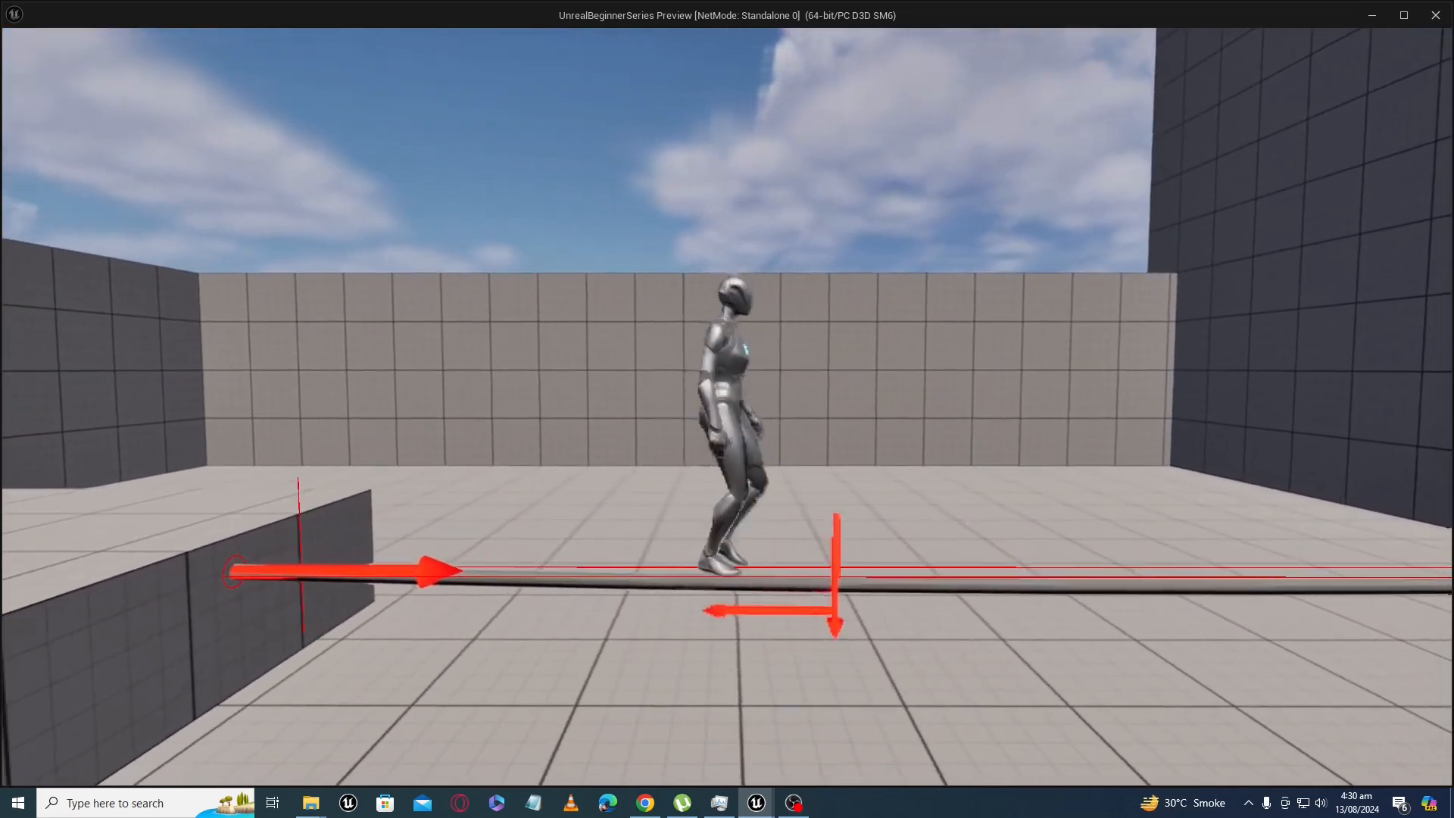
pyautogui.press('d')
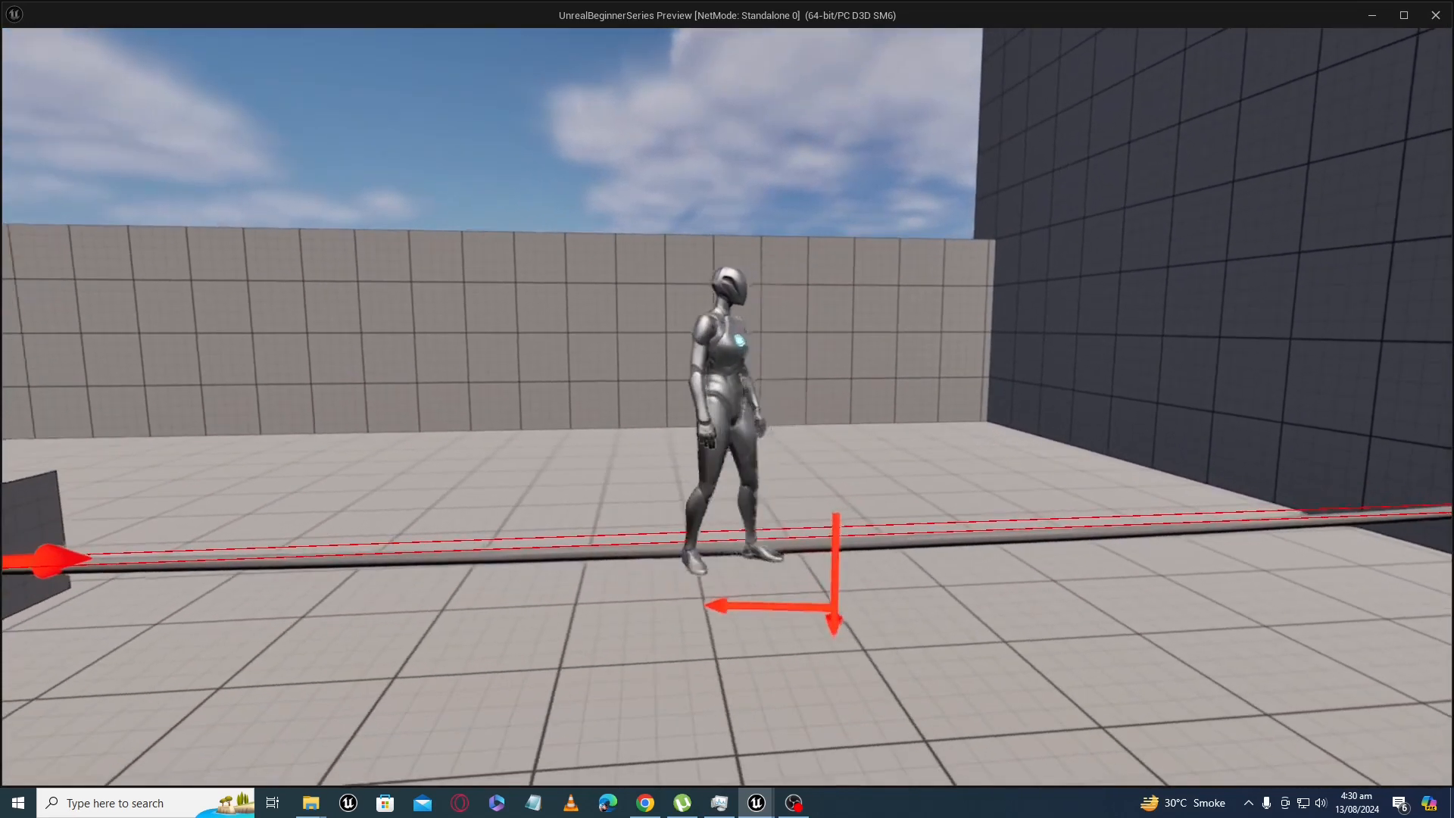
pyautogui.press('w')
pyautogui.press('d')
pyautogui.press('w')
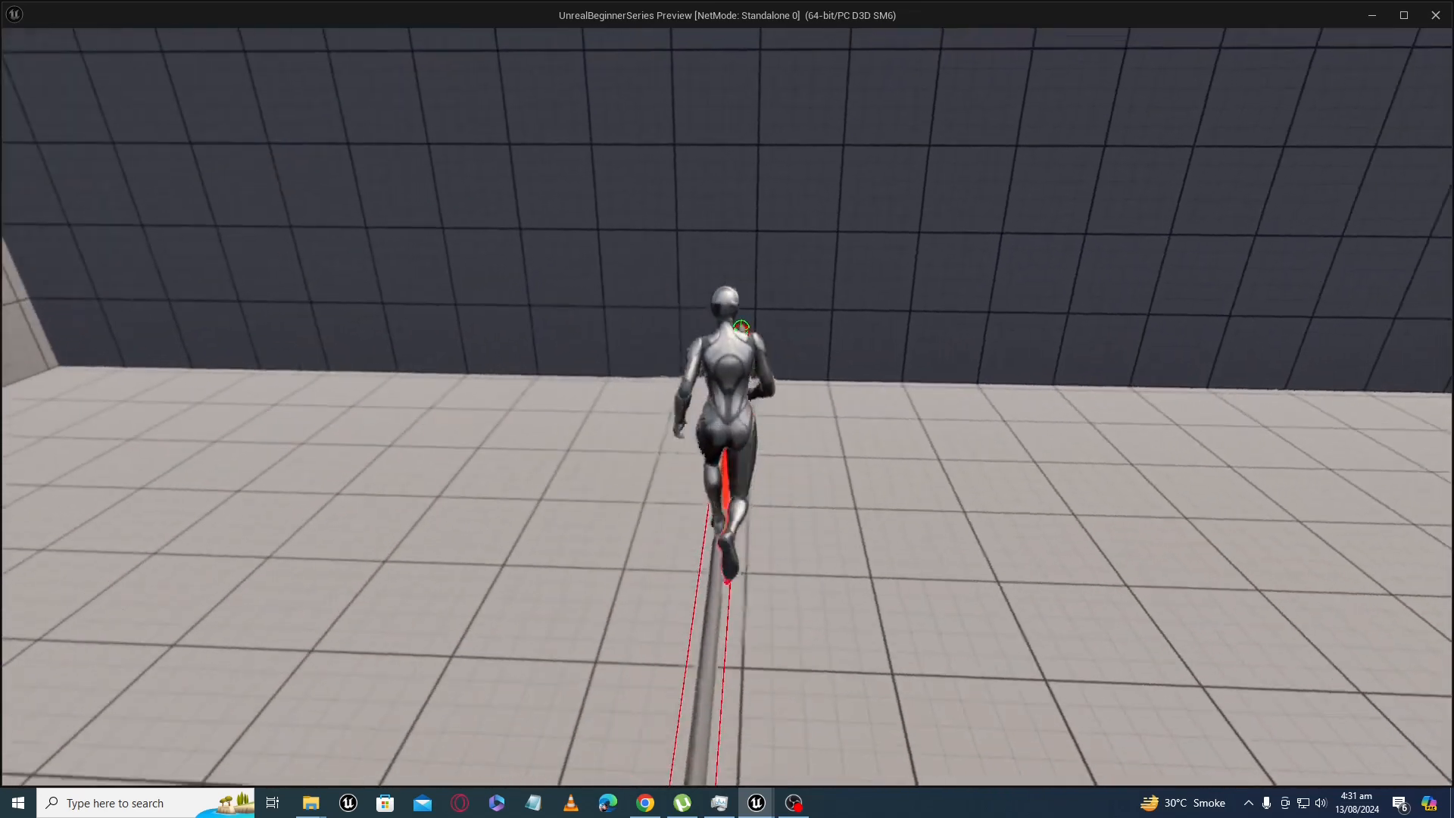
pyautogui.press('w')
pyautogui.press('w')
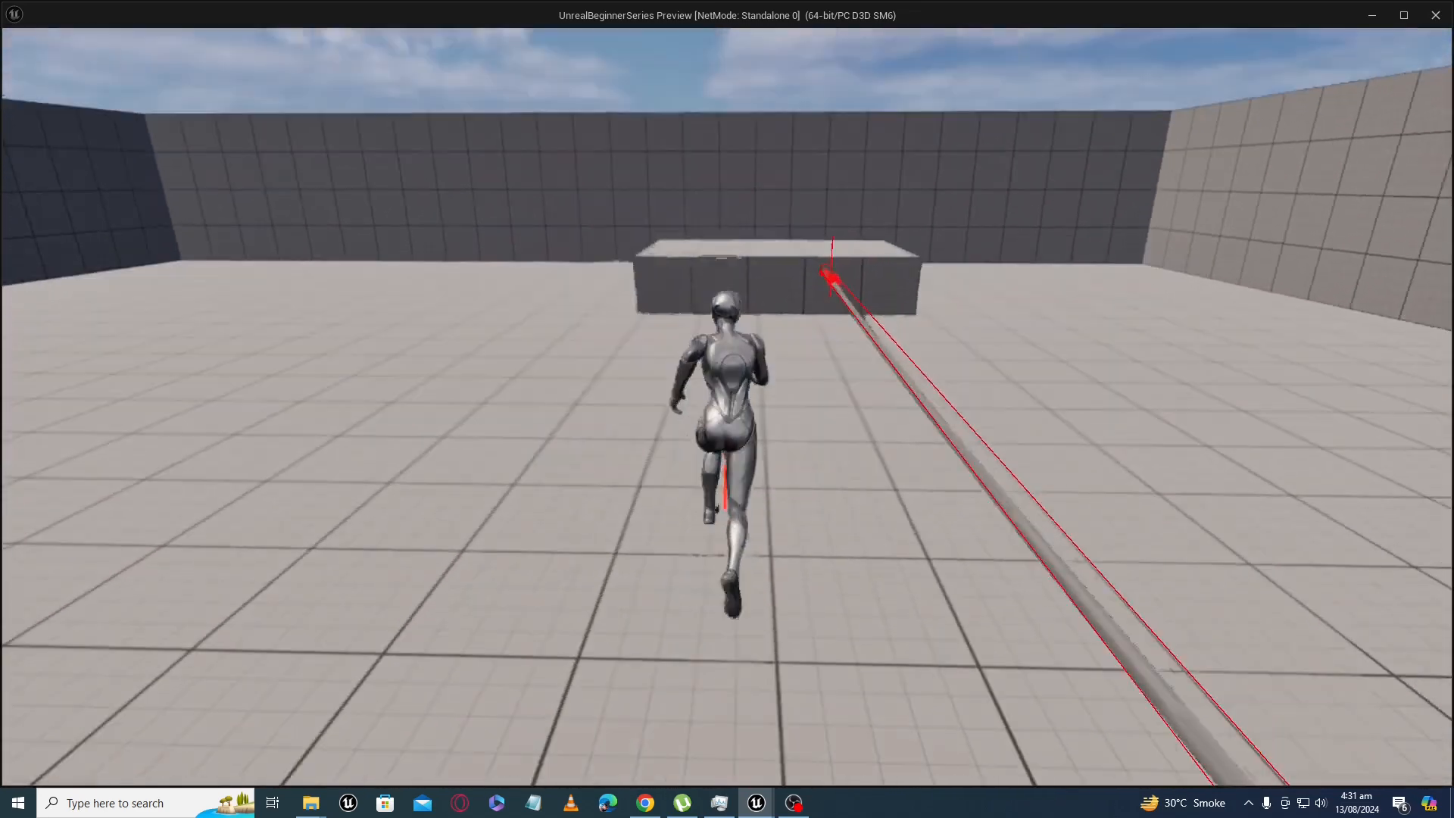
# Return to the platform and run along a web line shot toward the light wall to test its collision.
pyautogui.press('space')
pyautogui.press('w')
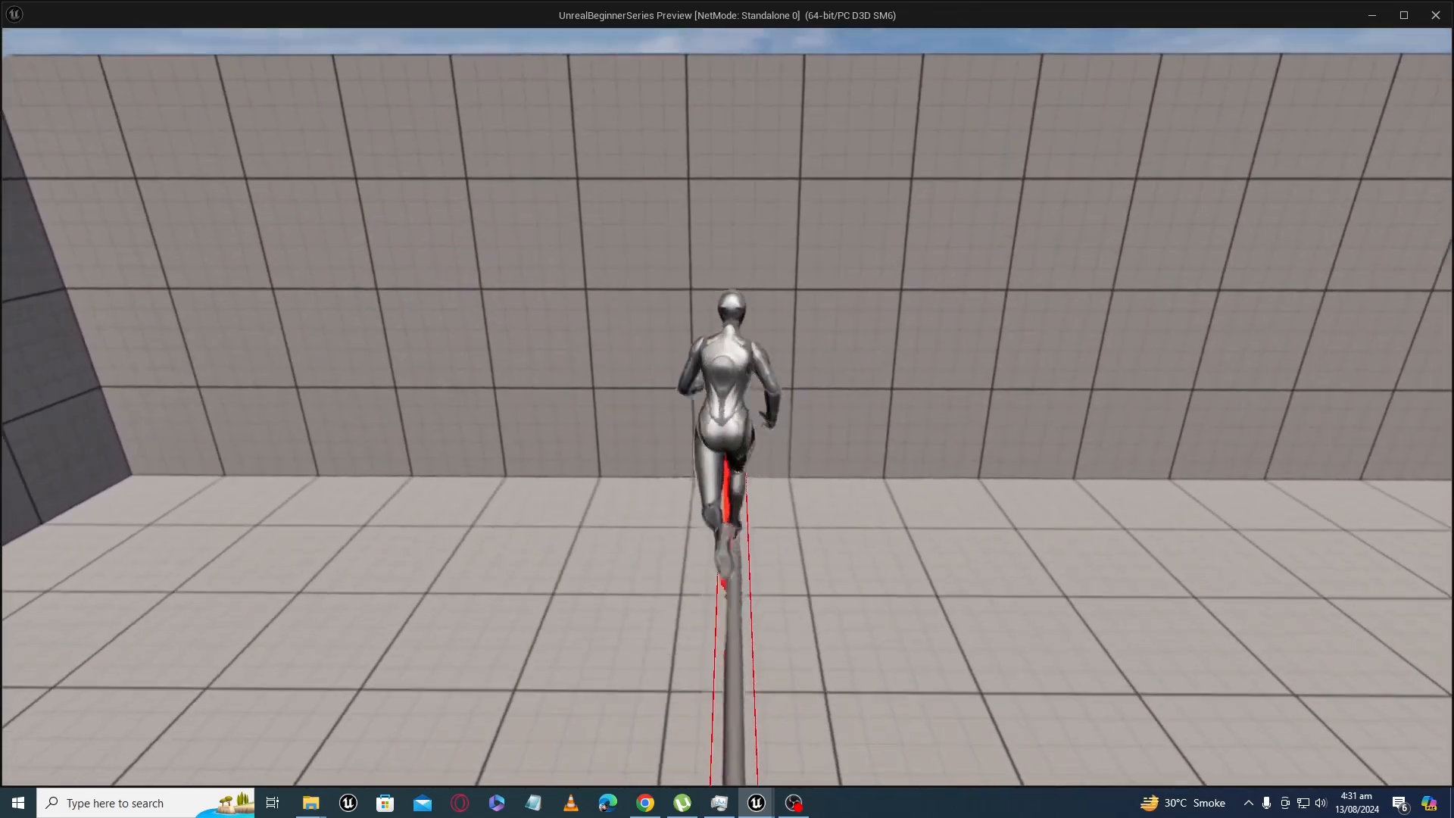
pyautogui.press('w')
pyautogui.press('space')
pyautogui.press('d')
pyautogui.press('w')
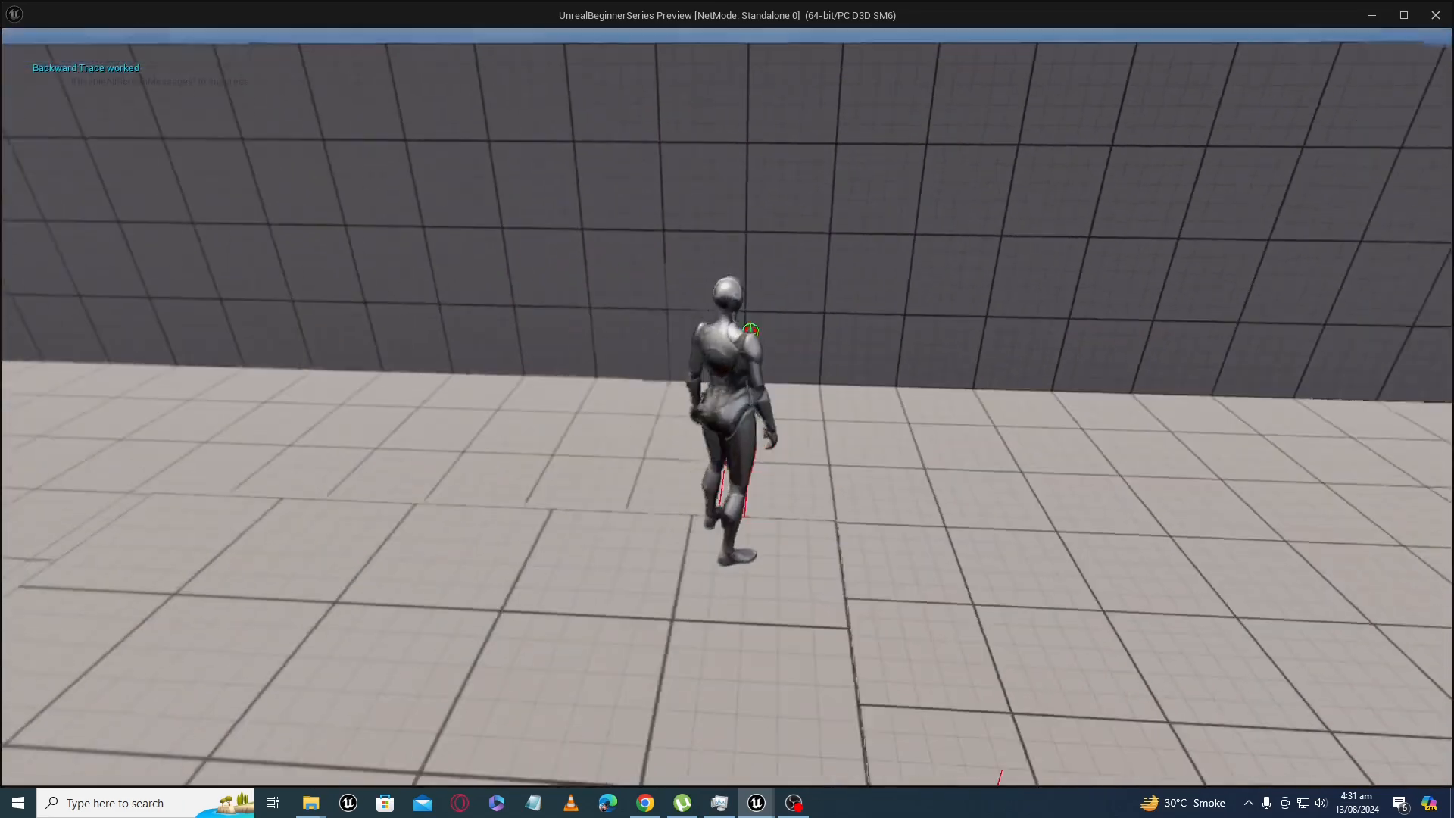
# Shoot additional web lines from the platform in different directions and run out along one of them.
pyautogui.press('space')
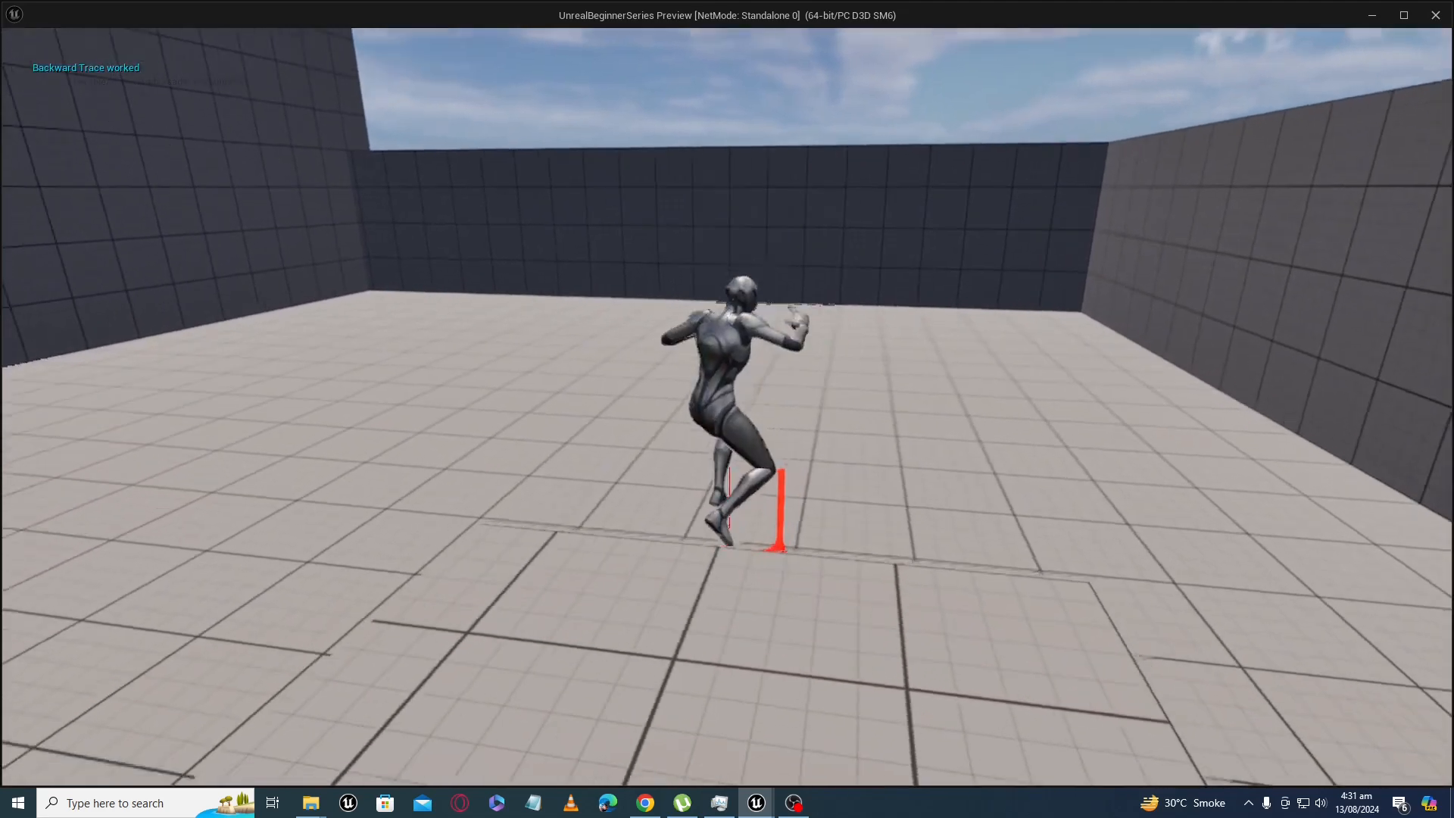
pyautogui.press('space')
pyautogui.press('d')
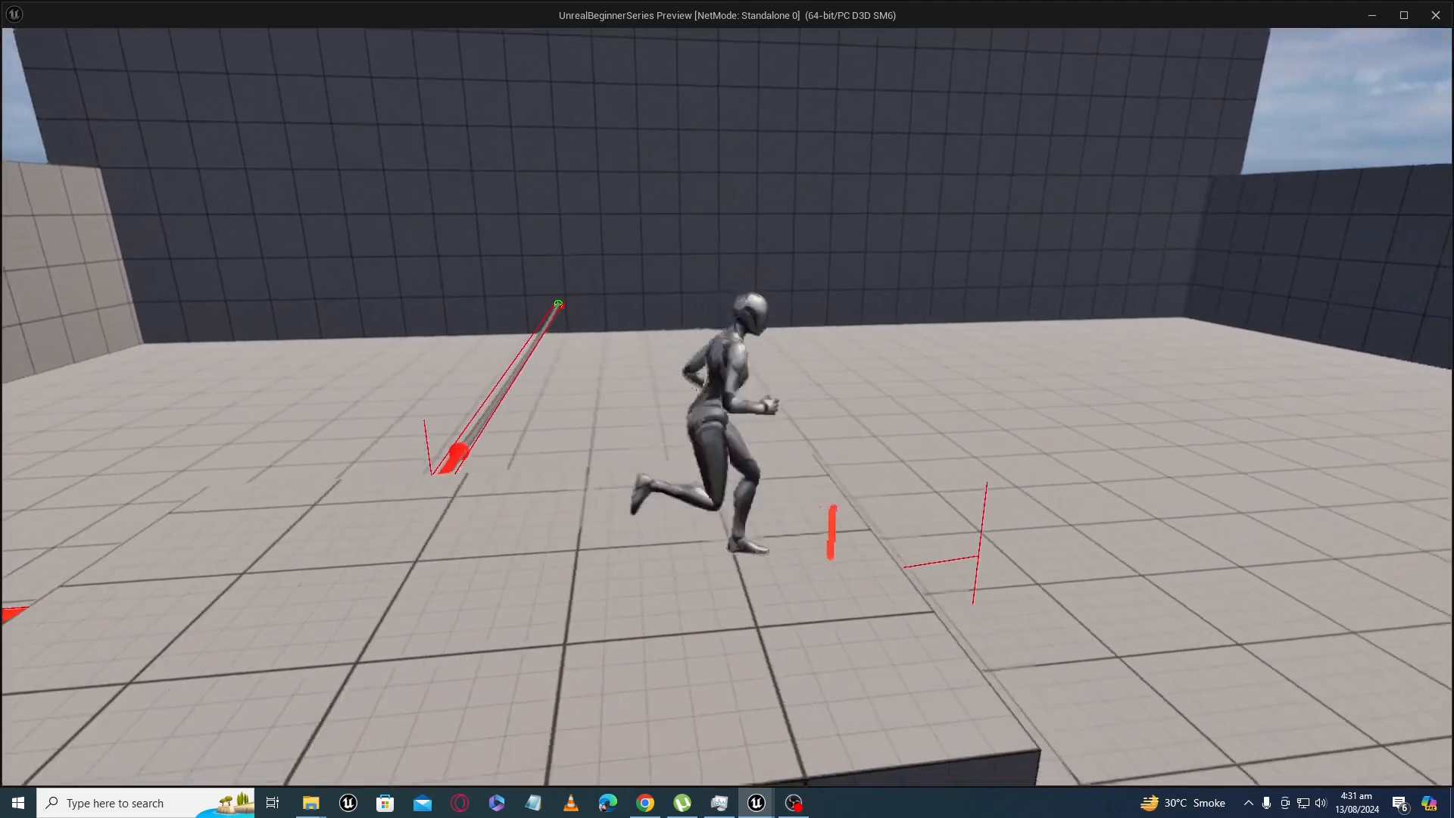
pyautogui.press('w')
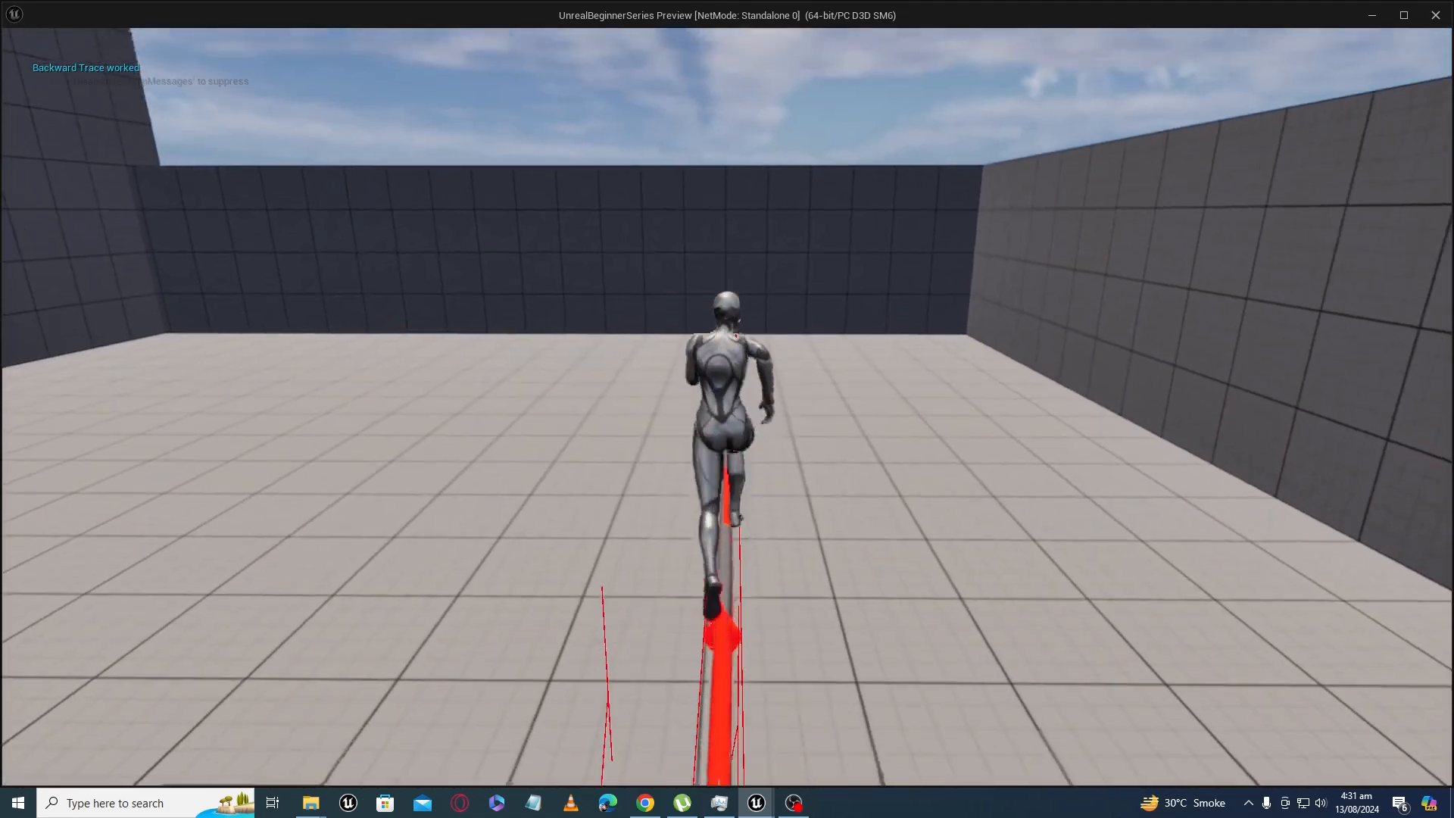
# Run back toward the platform, end the play test, and check the Cable Length divide node in BP_TPC_SpidermanWebLine.
pyautogui.press('w')
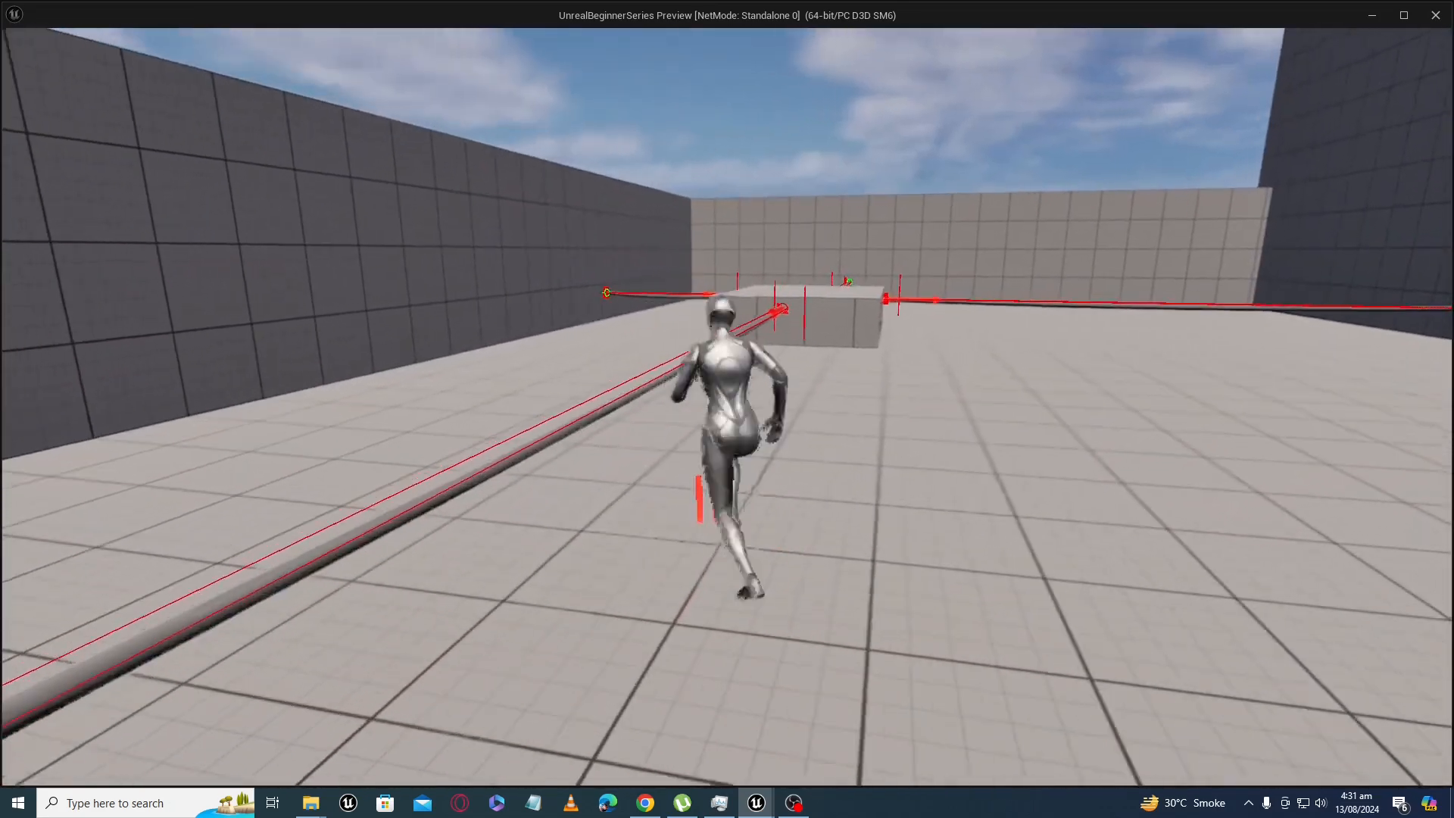
pyautogui.press('Escape')
pyautogui.moveTo(618, 372); pyautogui.dragTo(734, 321, button='right')
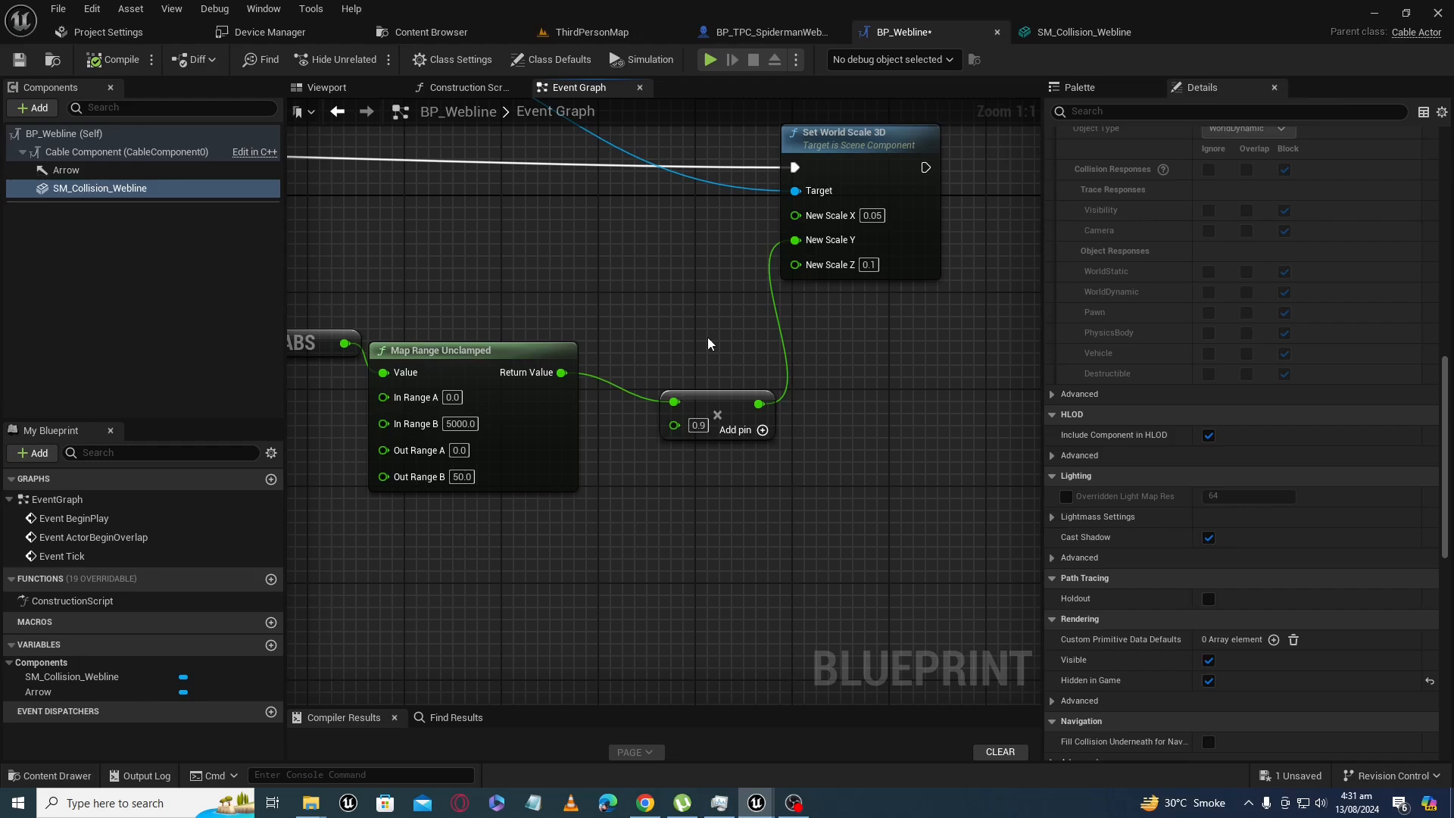
pyautogui.click(635, 471)
pyautogui.moveTo(635, 471); pyautogui.dragTo(739, 494, button='right')
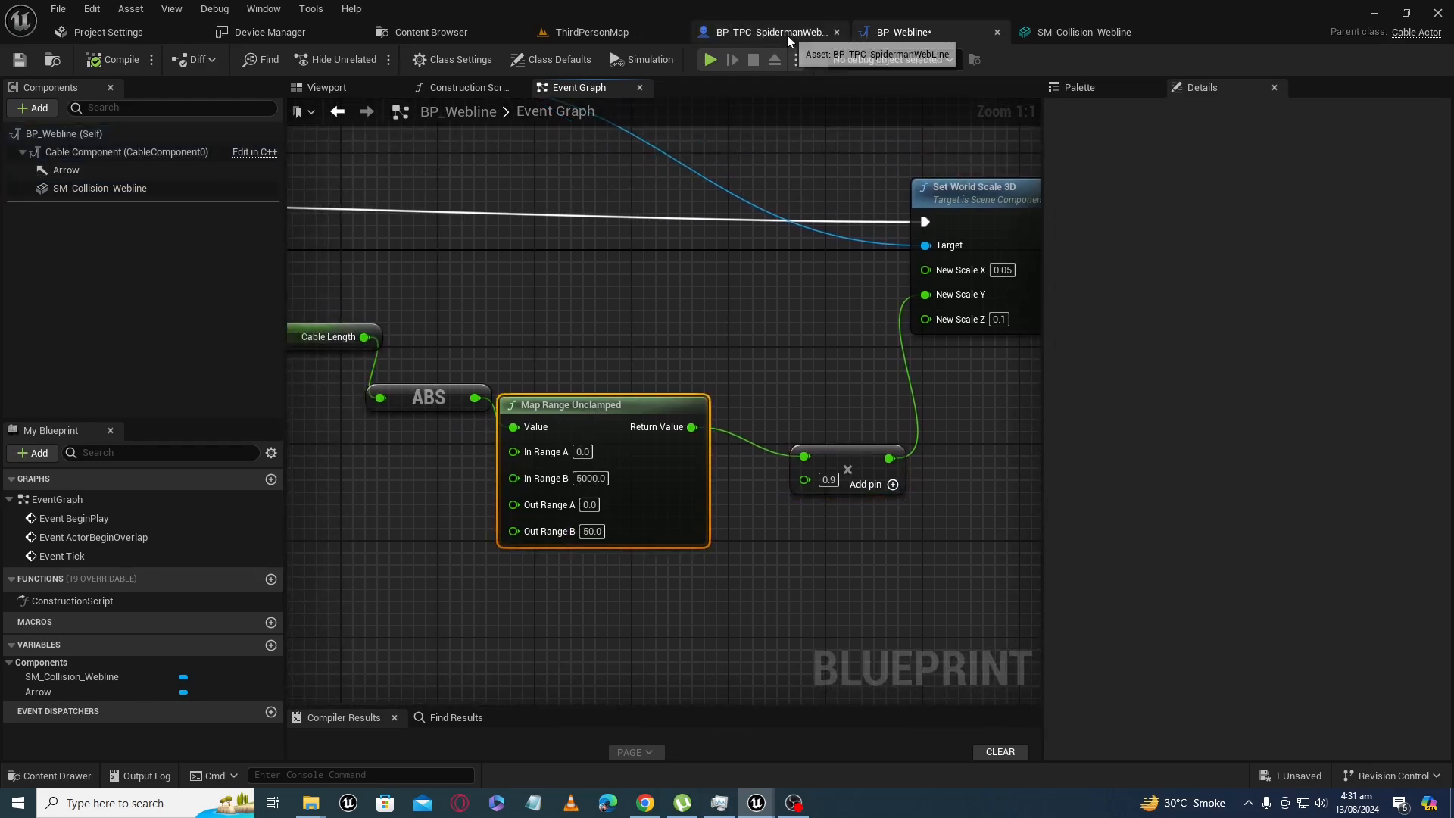
pyautogui.click(788, 33)
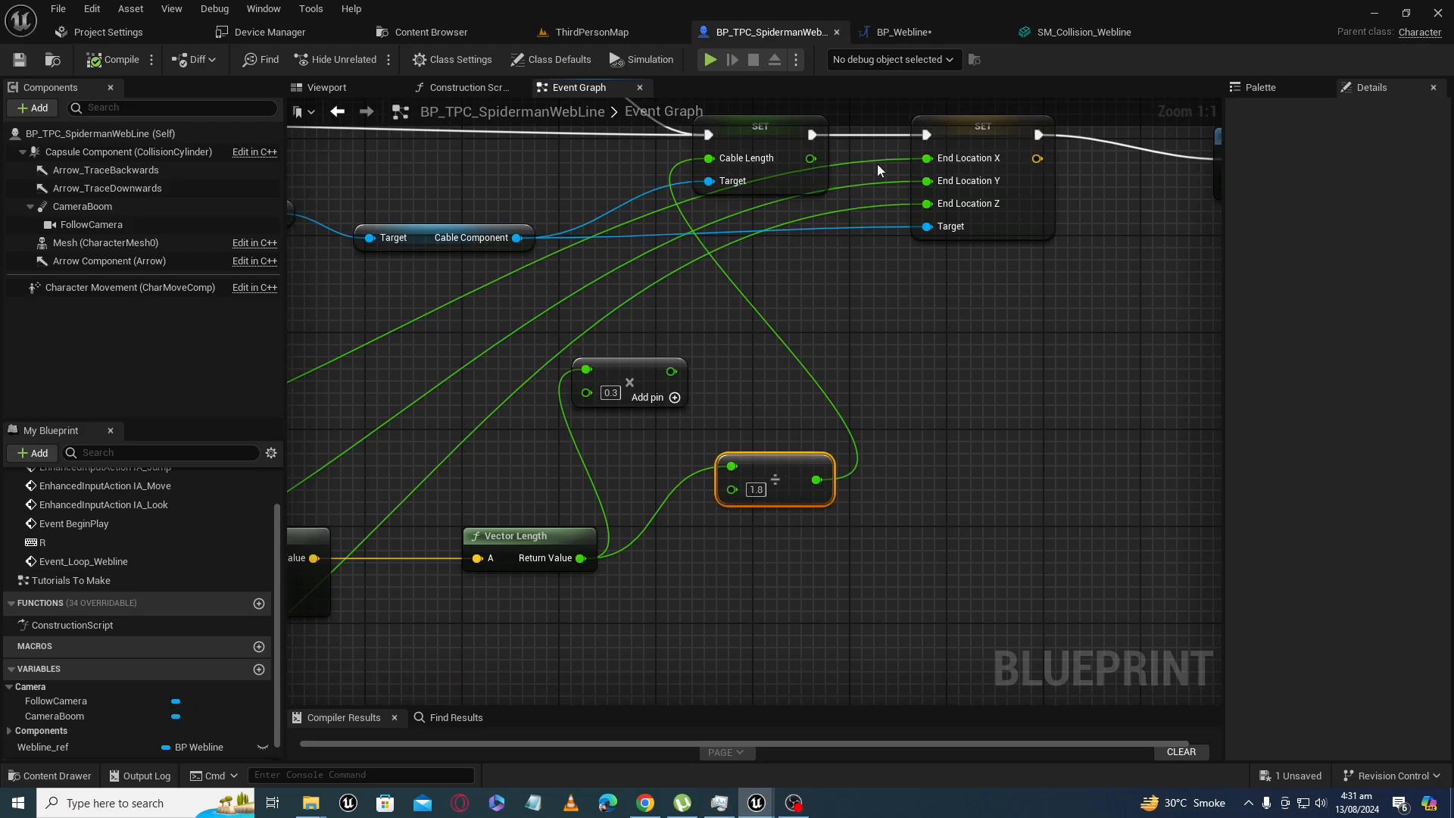
# Move the Set World Scale 3D node in BP_Webline's event graph farther away from the 0.9 multiply node.
pyautogui.click(898, 38)
pyautogui.moveTo(793, 282); pyautogui.dragTo(676, 385, button='right')
pyautogui.moveTo(867, 261); pyautogui.dragTo(937, 250)
pyautogui.moveTo(820, 361); pyautogui.dragTo(818, 292, button='right')
pyautogui.scroll(1, 755, 352)
pyautogui.moveTo(755, 353); pyautogui.dragTo(743, 314, button='right')
# Compare BP_Webline's Map Range Unclamped and multiply nodes with the Cable Length divide node in BP_TPC_SpidermanWebLine.
pyautogui.moveTo(667, 329); pyautogui.dragTo(769, 448)
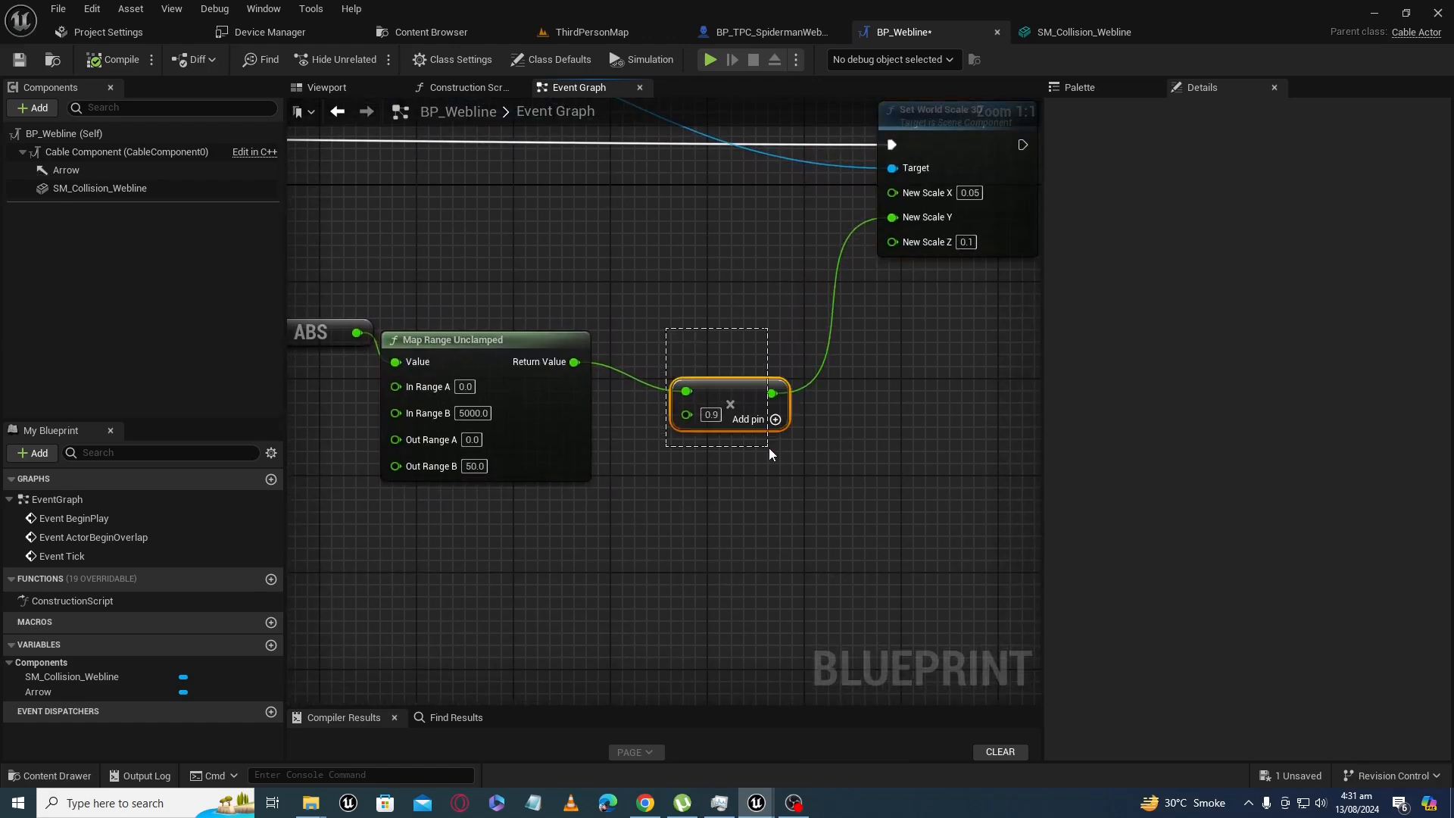
pyautogui.click(767, 32)
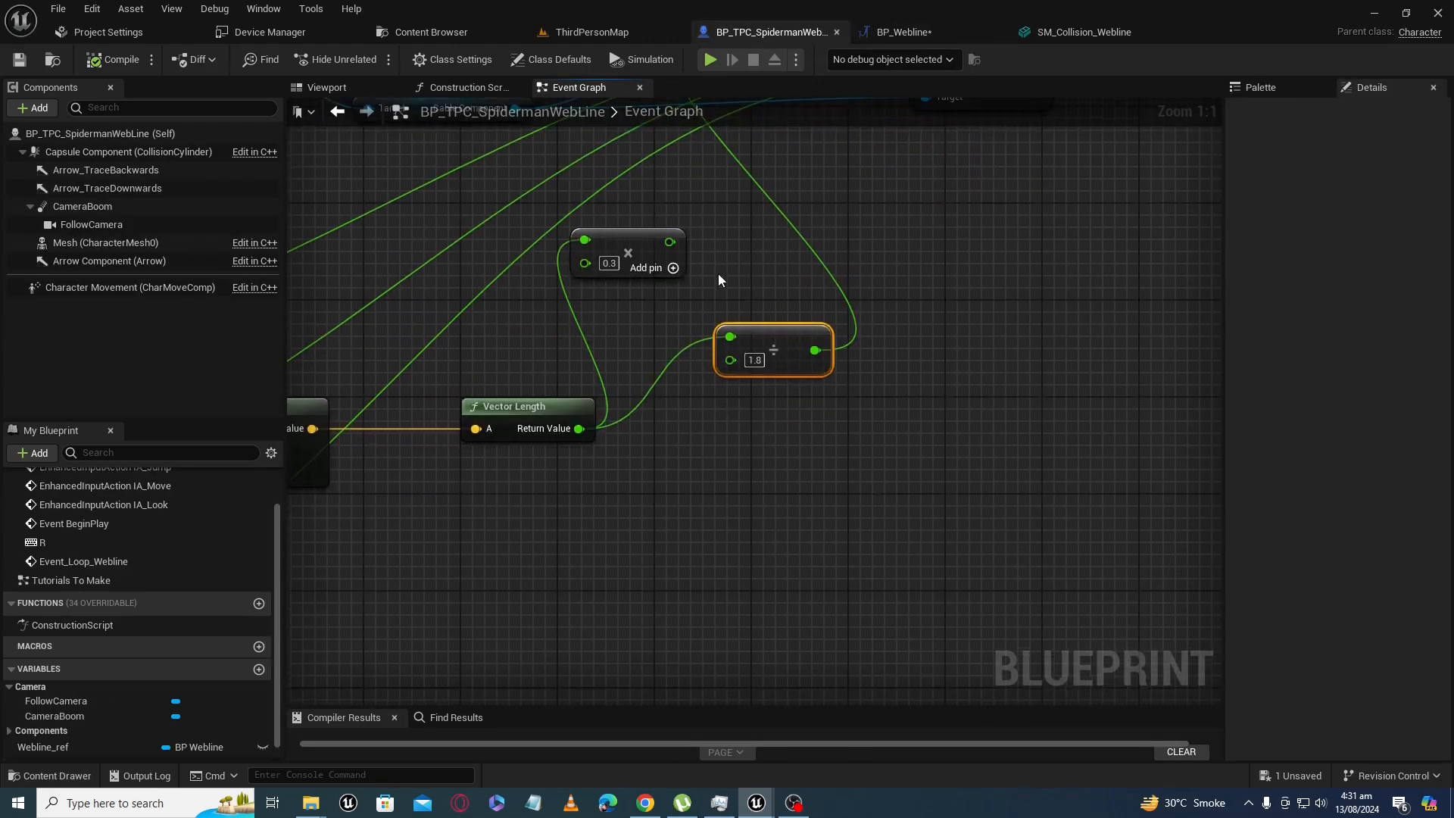
pyautogui.moveTo(758, 317); pyautogui.dragTo(848, 501)
pyautogui.click(904, 32)
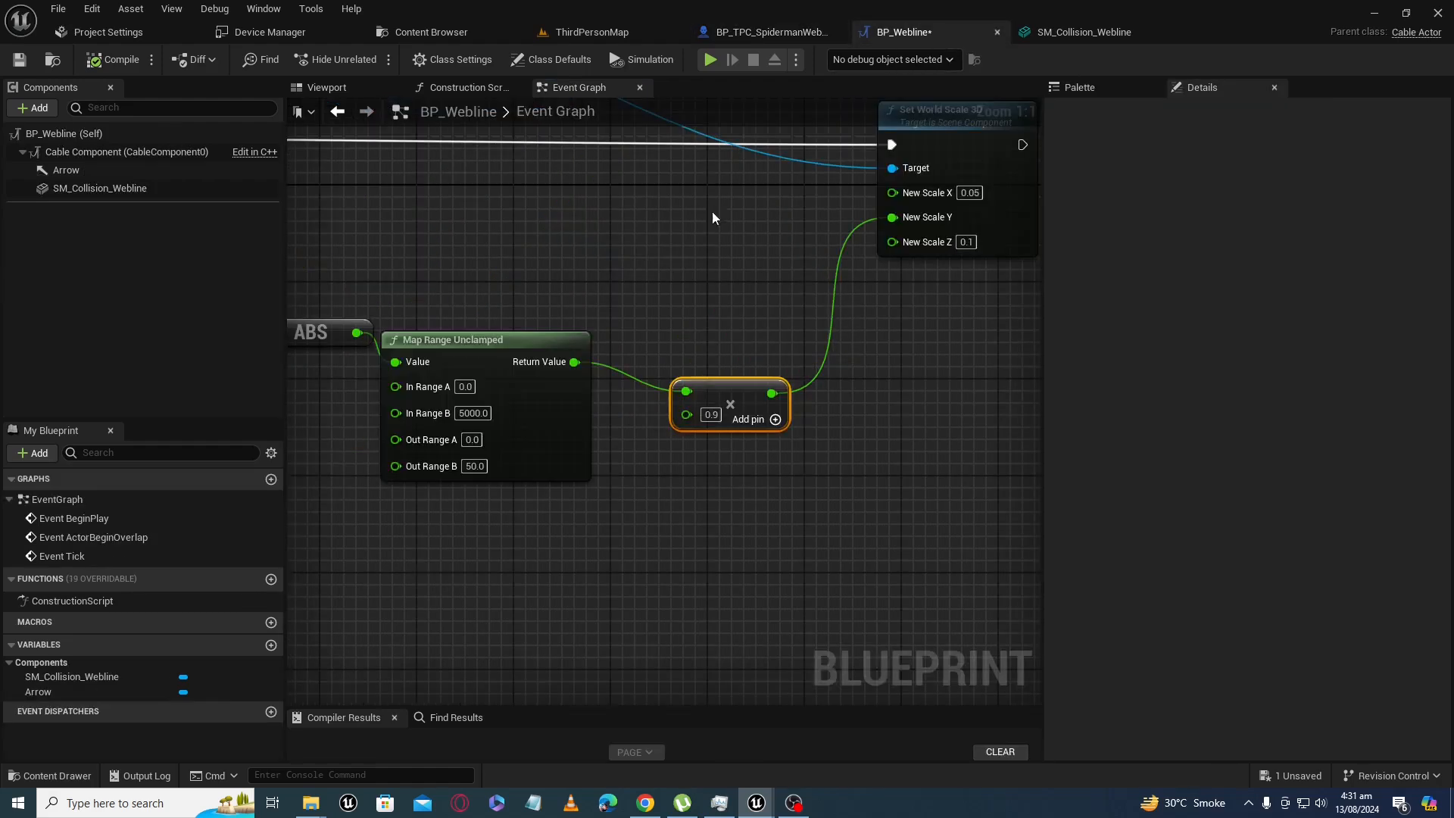
pyautogui.moveTo(394, 389); pyautogui.dragTo(621, 348, button='right')
pyautogui.moveTo(752, 500); pyautogui.dragTo(752, 500)
pyautogui.click(936, 484)
pyautogui.moveTo(943, 484); pyautogui.dragTo(766, 545, button='right')
pyautogui.moveTo(493, 244); pyautogui.dragTo(782, 516)
pyautogui.scroll(-2, 760, 322)
# Save all unsaved assets, including the BP_Webline blueprint.
pyautogui.click(58, 9)
pyautogui.click(124, 99)
pyautogui.moveTo(811, 290); pyautogui.dragTo(803, 308, button='right')
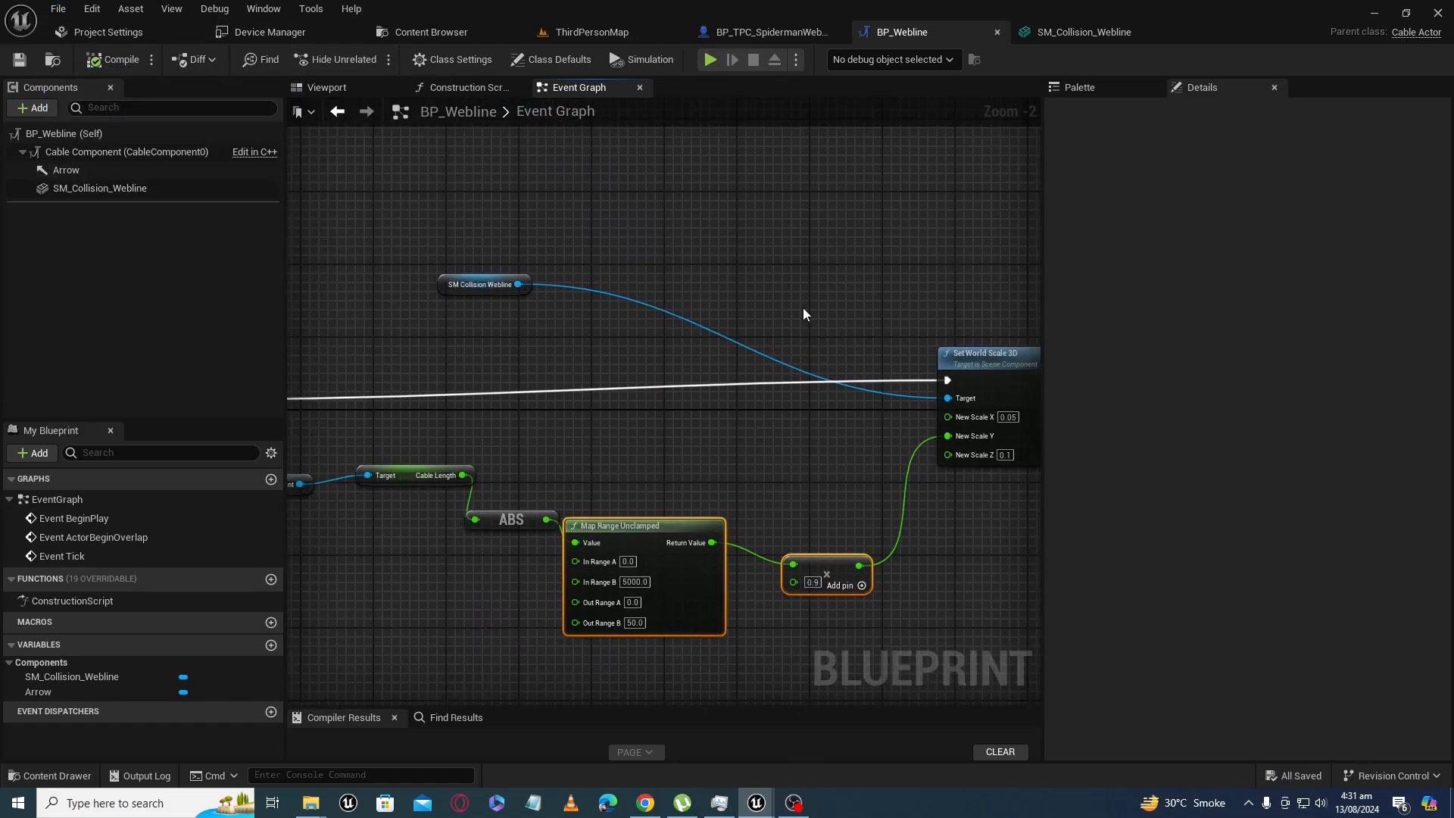